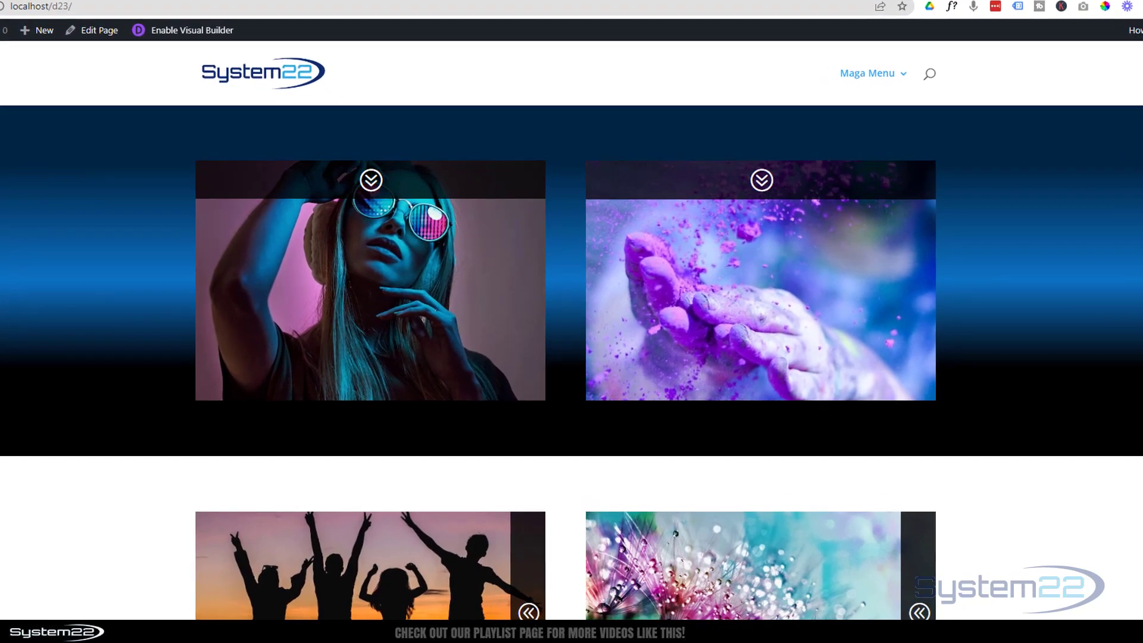
Examine how the "MEGA DEAL FOR 3 DAYS ONLY!" banner animates and sticks beneath the header as the live page moves up and down
scroll(571, 321, "down", 4)
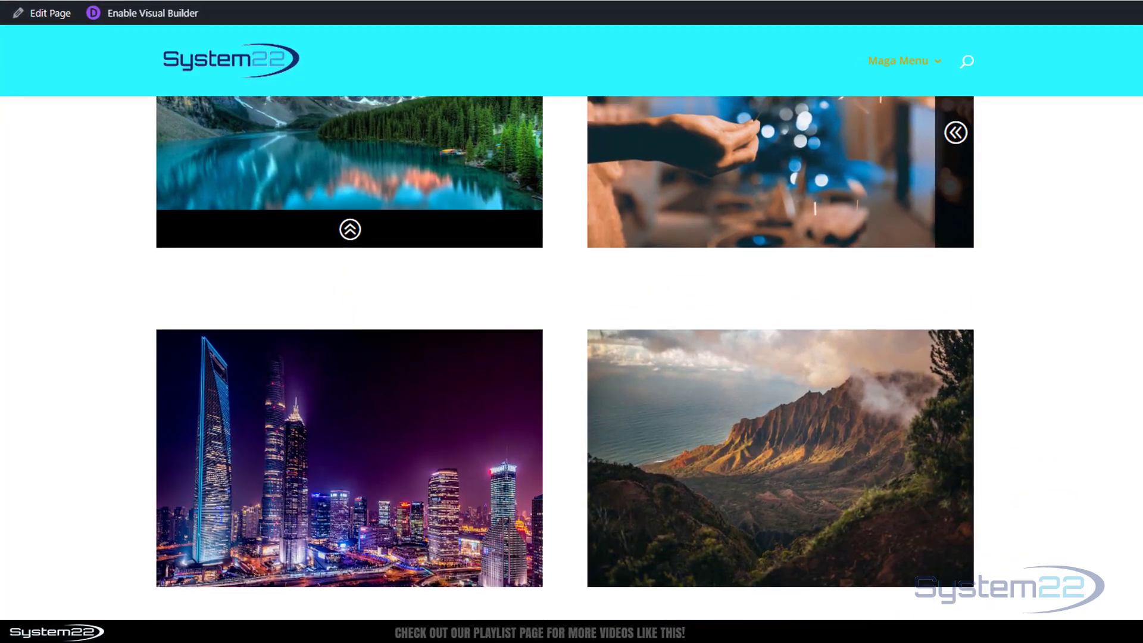
scroll(571, 321, "down", 3)
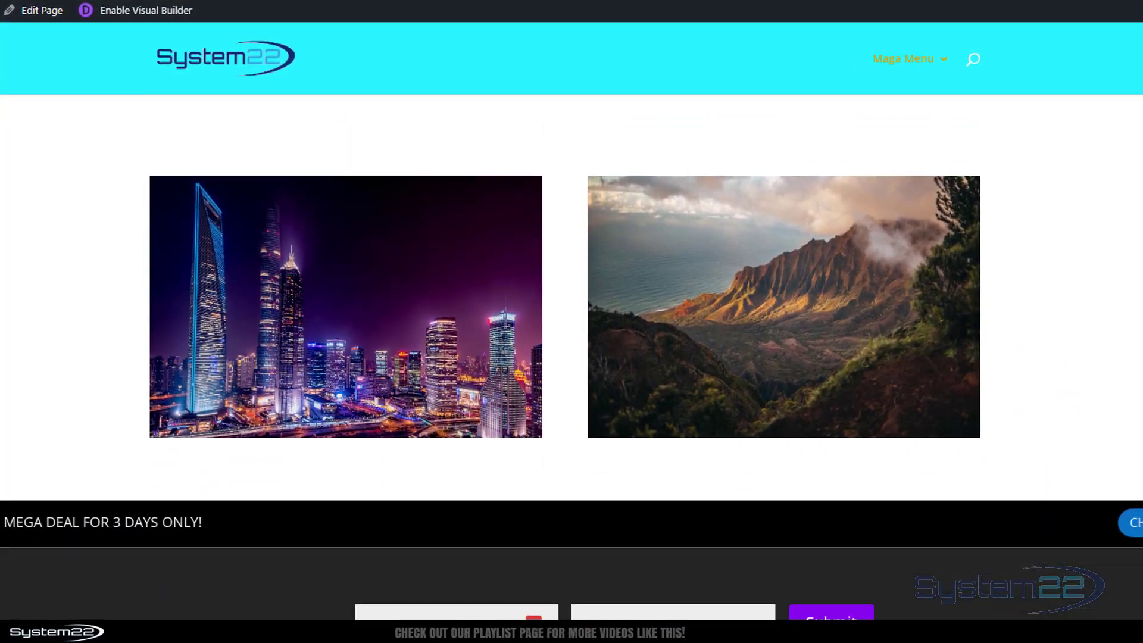
scroll(571, 322, "down", 4)
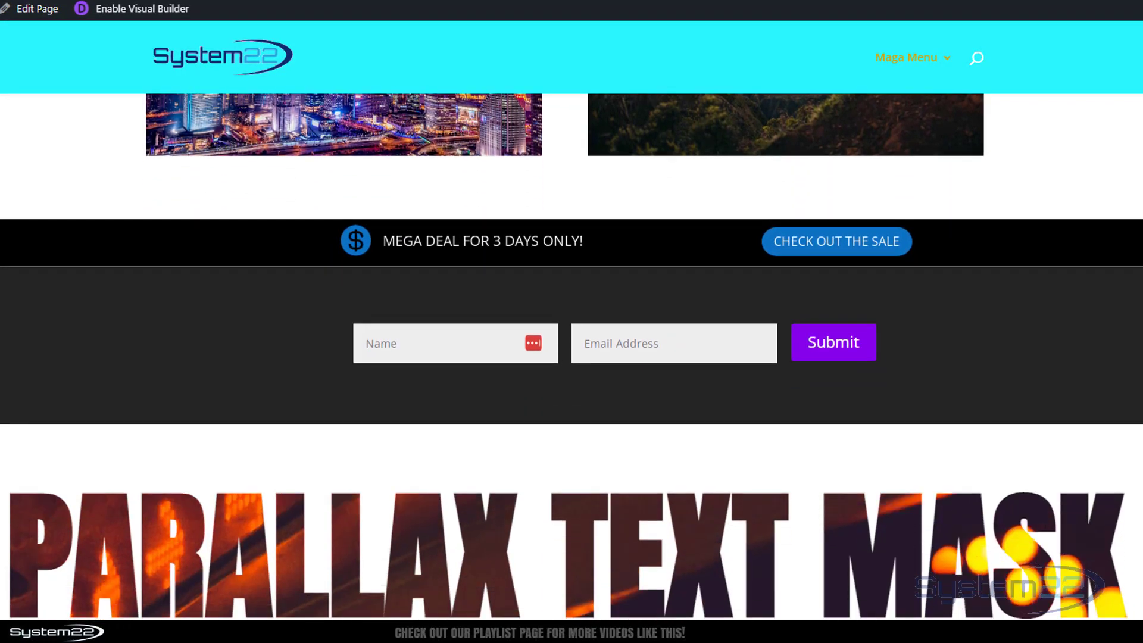
scroll(571, 322, "down", 3)
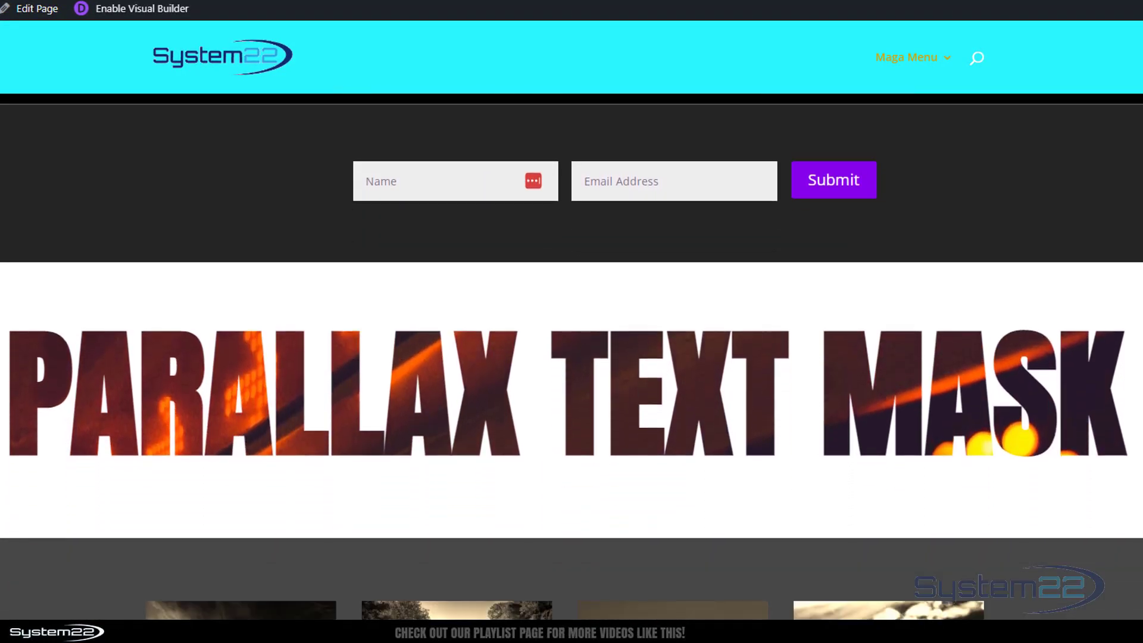
scroll(572, 322, "down", 5)
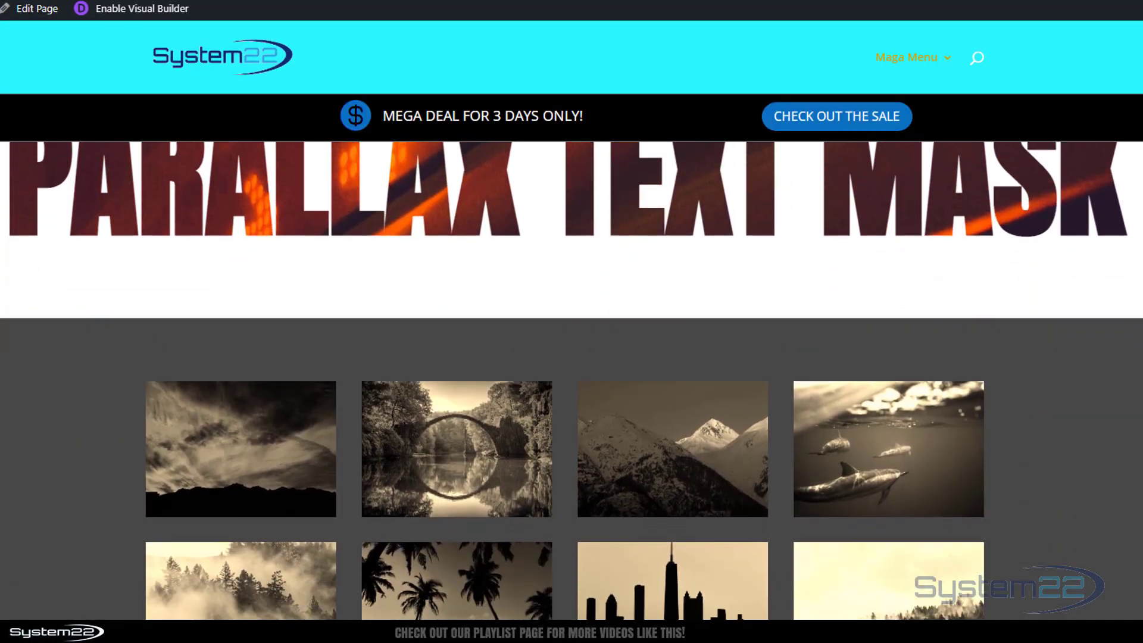
scroll(572, 322, "up", 6)
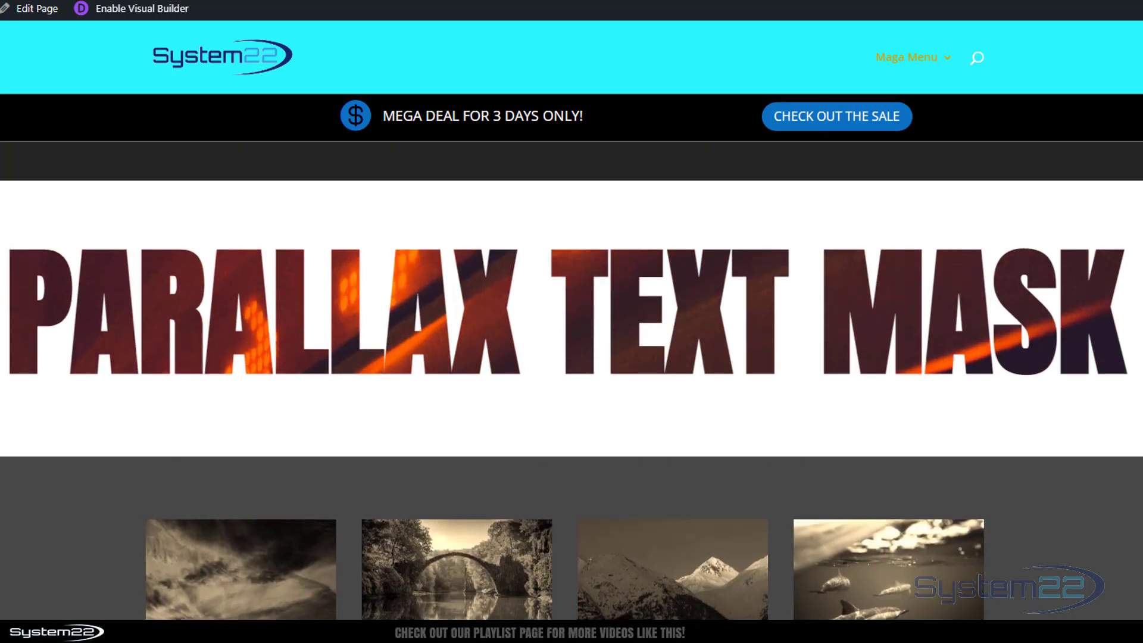
scroll(571, 321, "up", 5)
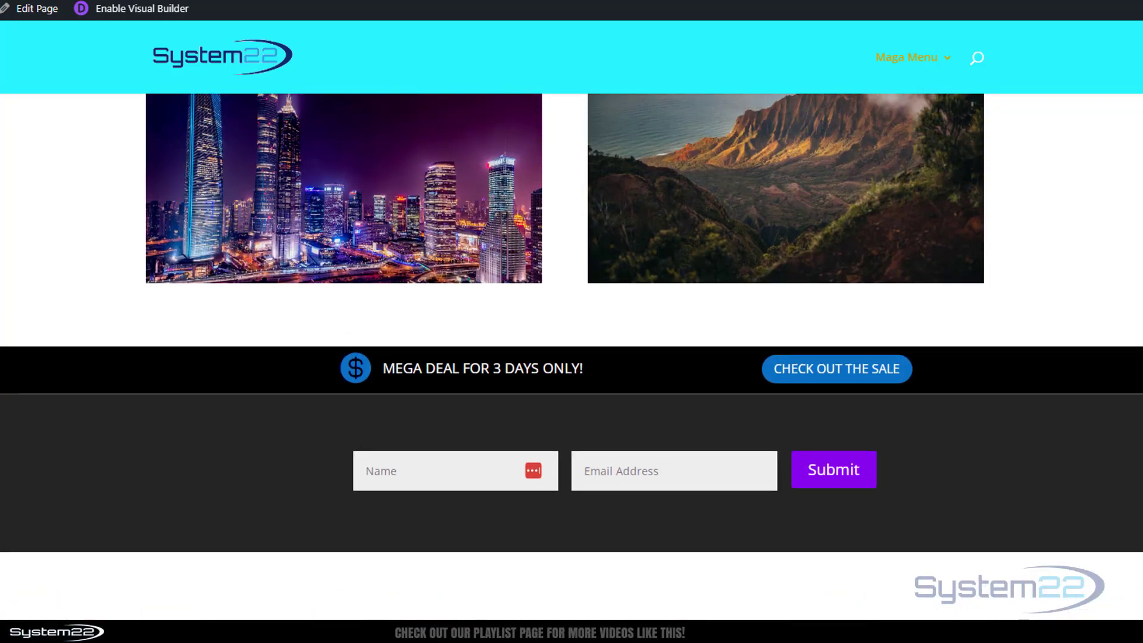
scroll(571, 322, "up", 5)
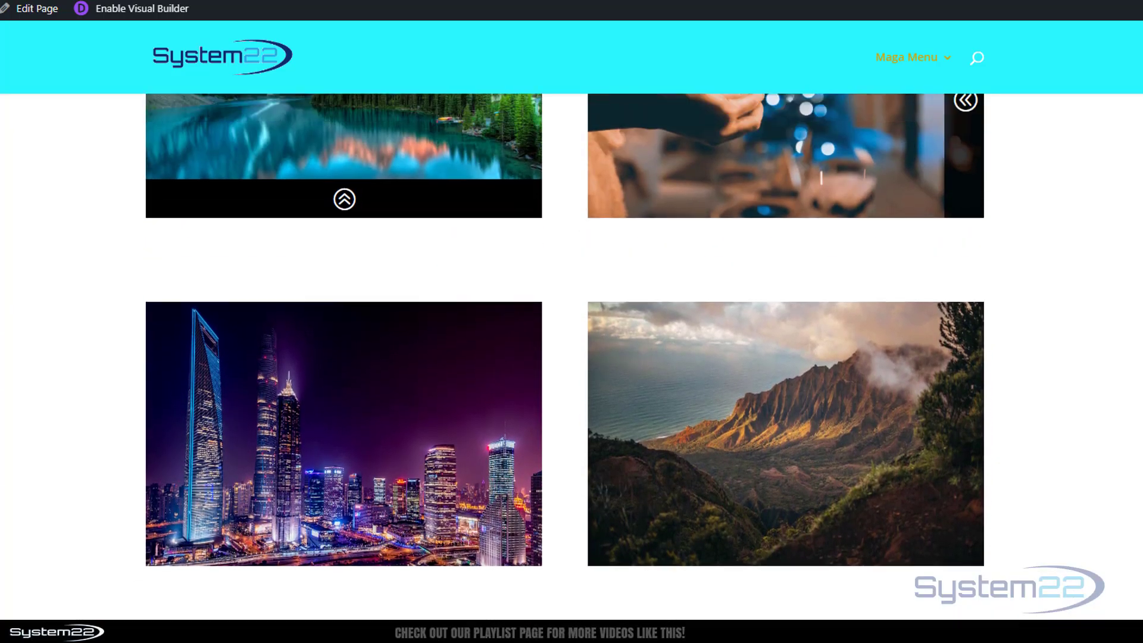
scroll(572, 321, "down", 8)
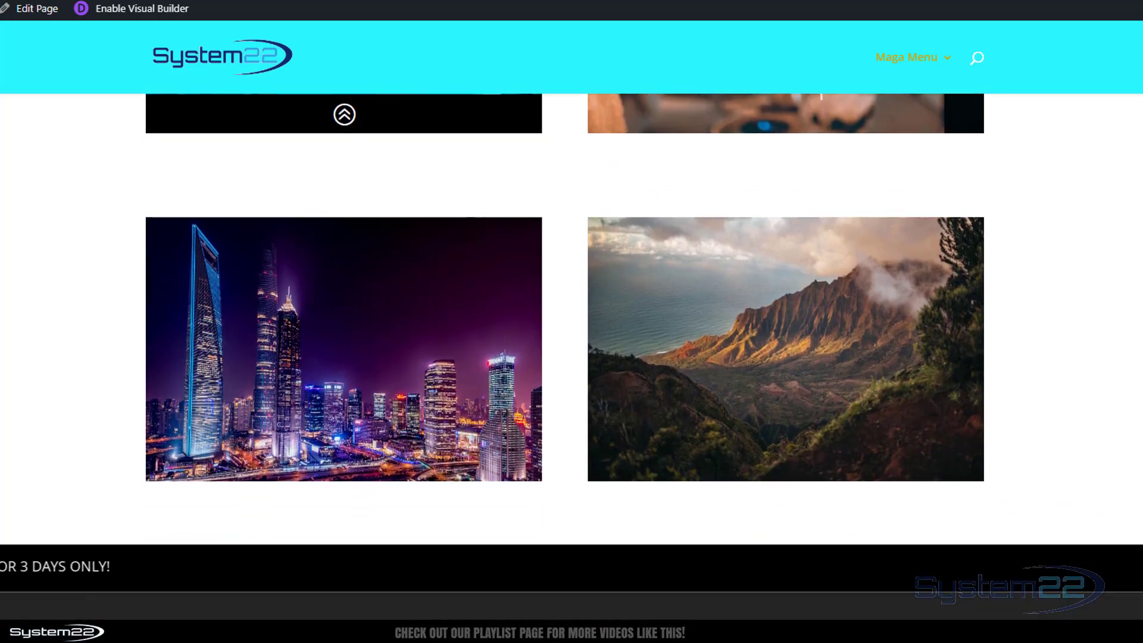
scroll(571, 321, "down", 7)
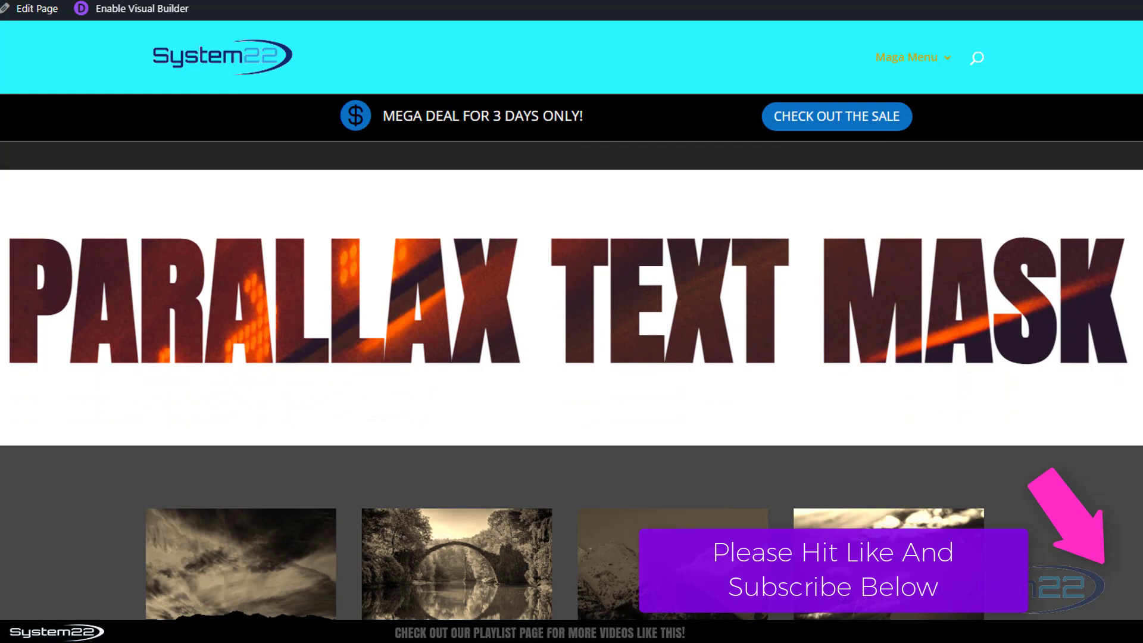
scroll(572, 321, "up", 7)
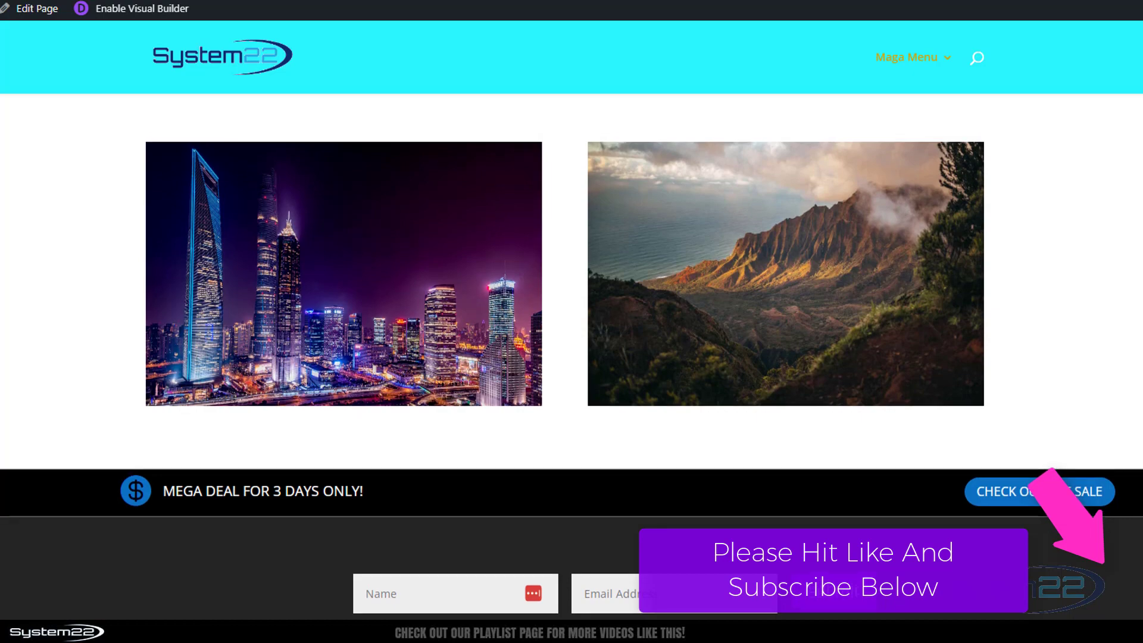
scroll(571, 321, "up", 3)
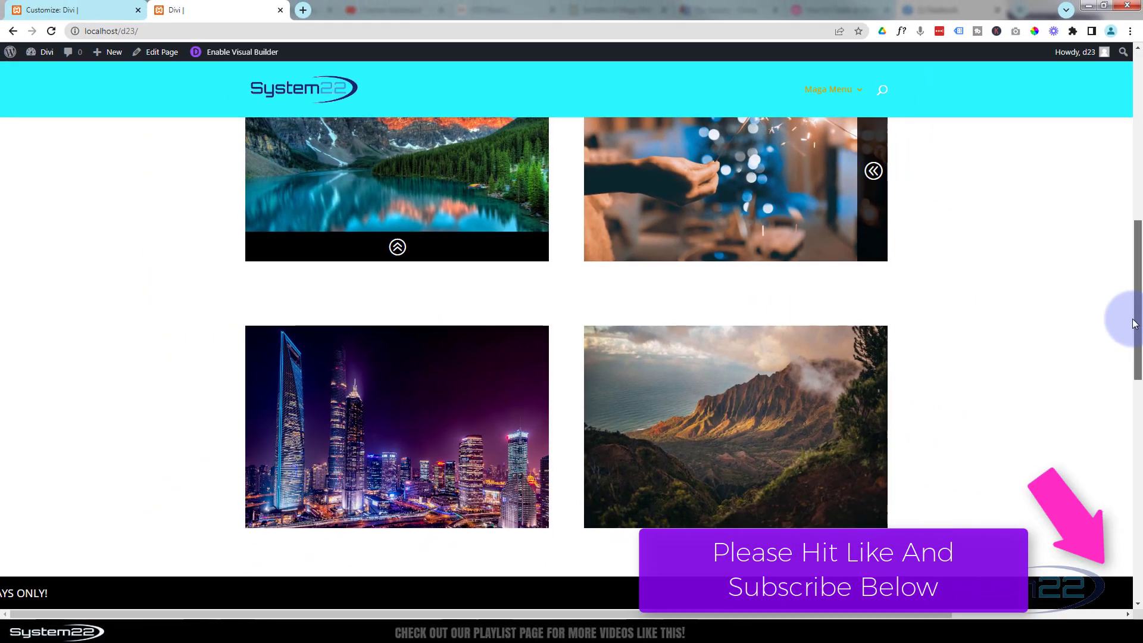
scroll(1137, 307, "up", 2)
left_click_drag(1132, 297, 1135, 467)
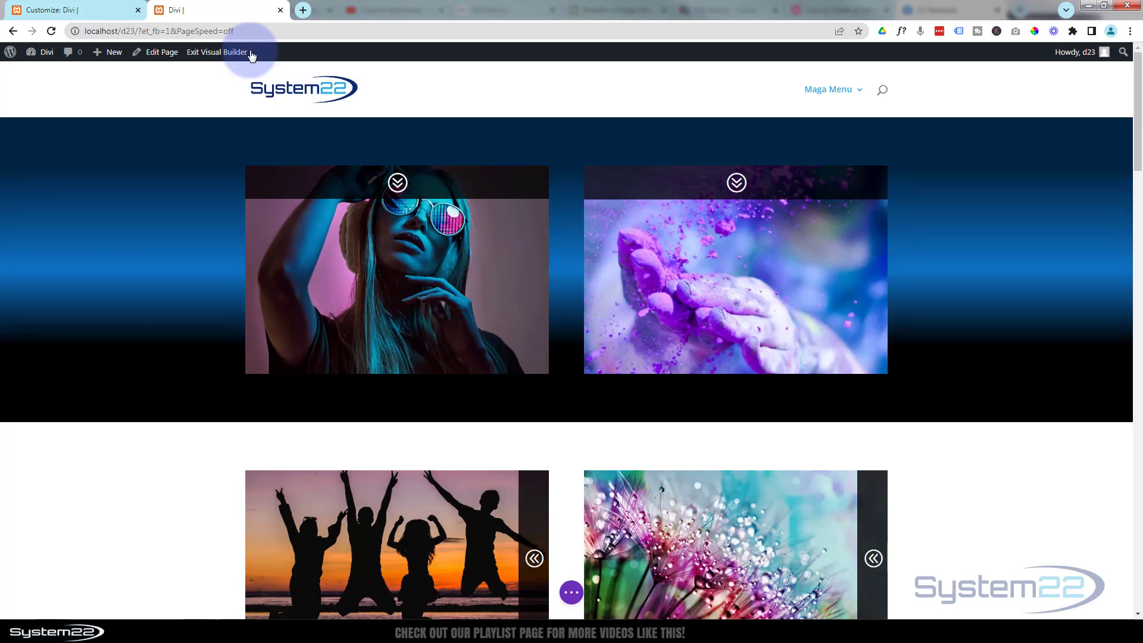
Delete the existing "MEGA DEAL FOR 3 DAYS ONLY!" banner section between the image pairs and the sign-up form
scroll(250, 173, "down", 13)
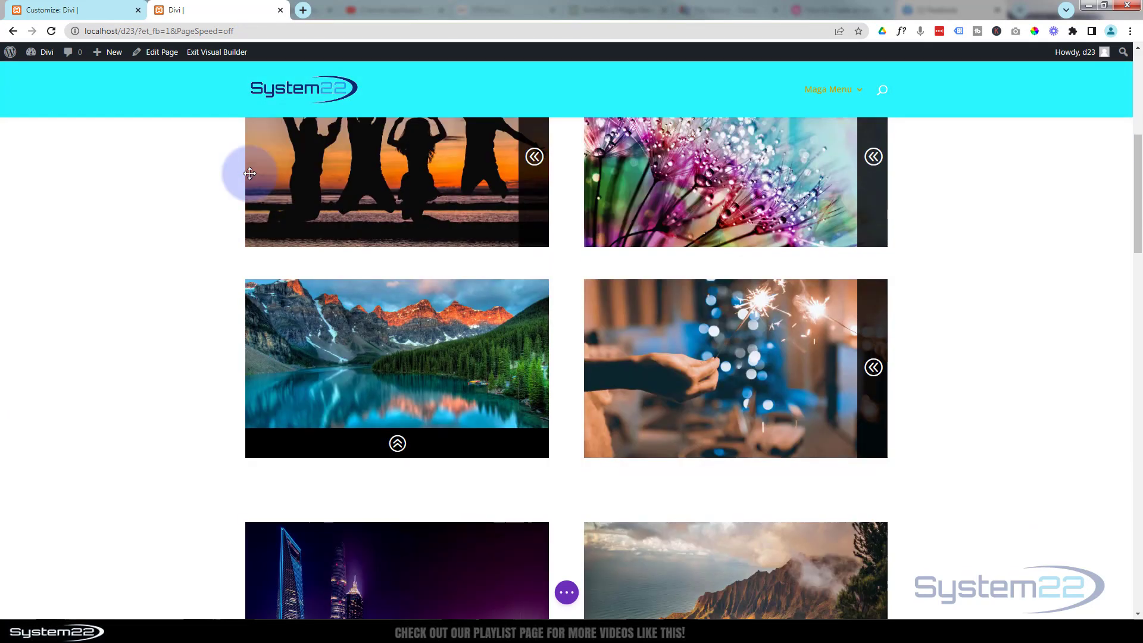
scroll(250, 173, "down", 2)
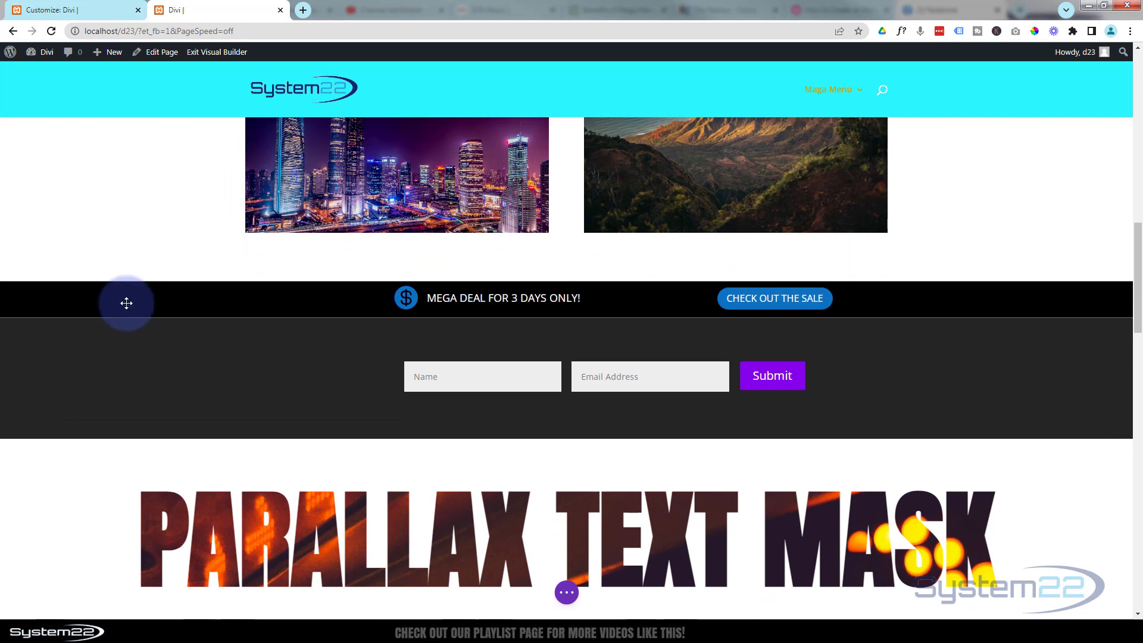
mouse_move(127, 303)
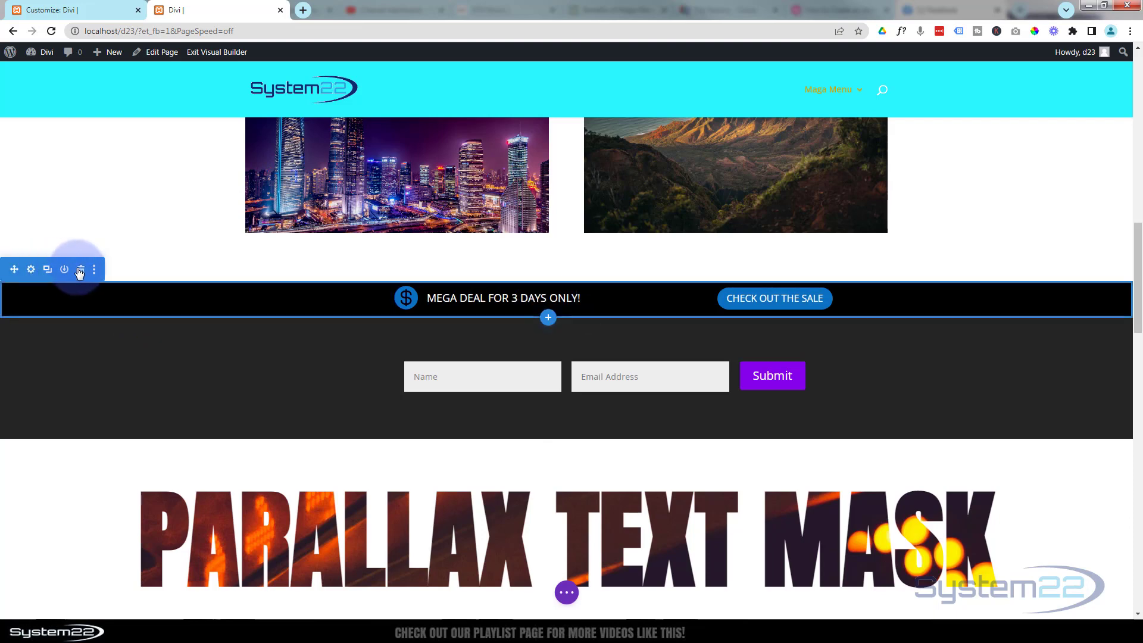
left_click(81, 271)
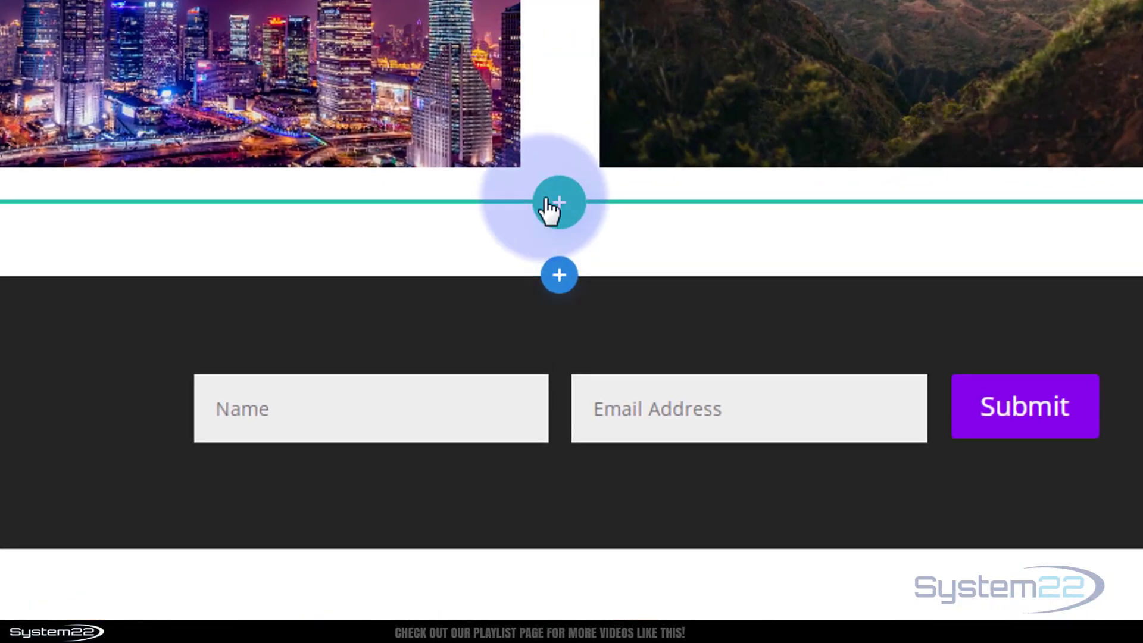
Insert a regular section above the sign-up form with a two-column row split three-fifths and two-fifths
left_click(559, 278)
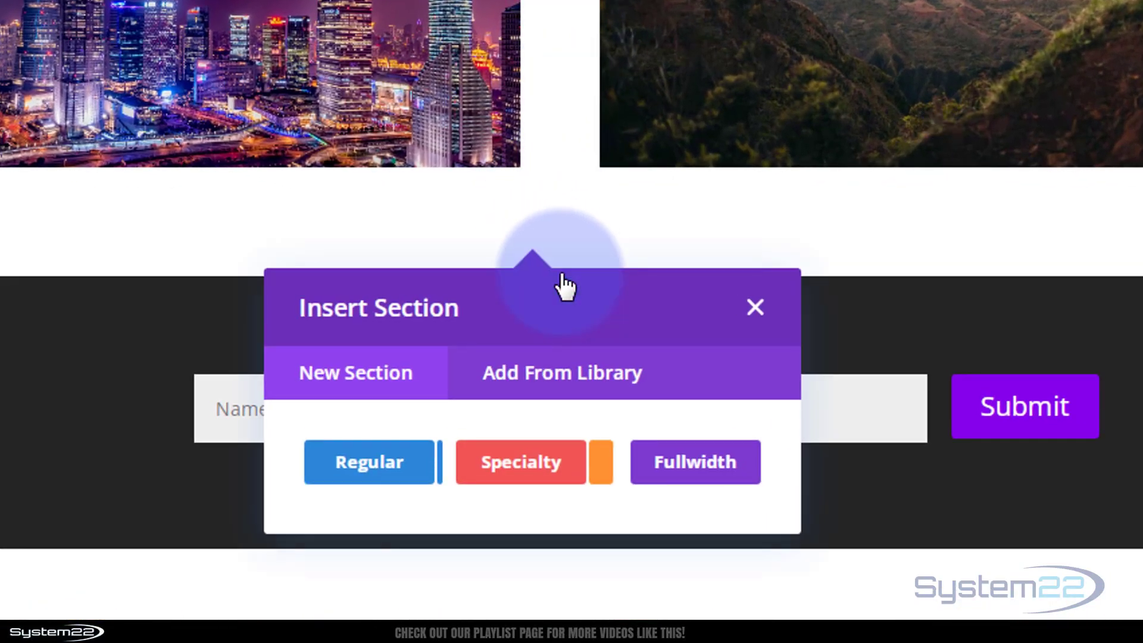
left_click(385, 471)
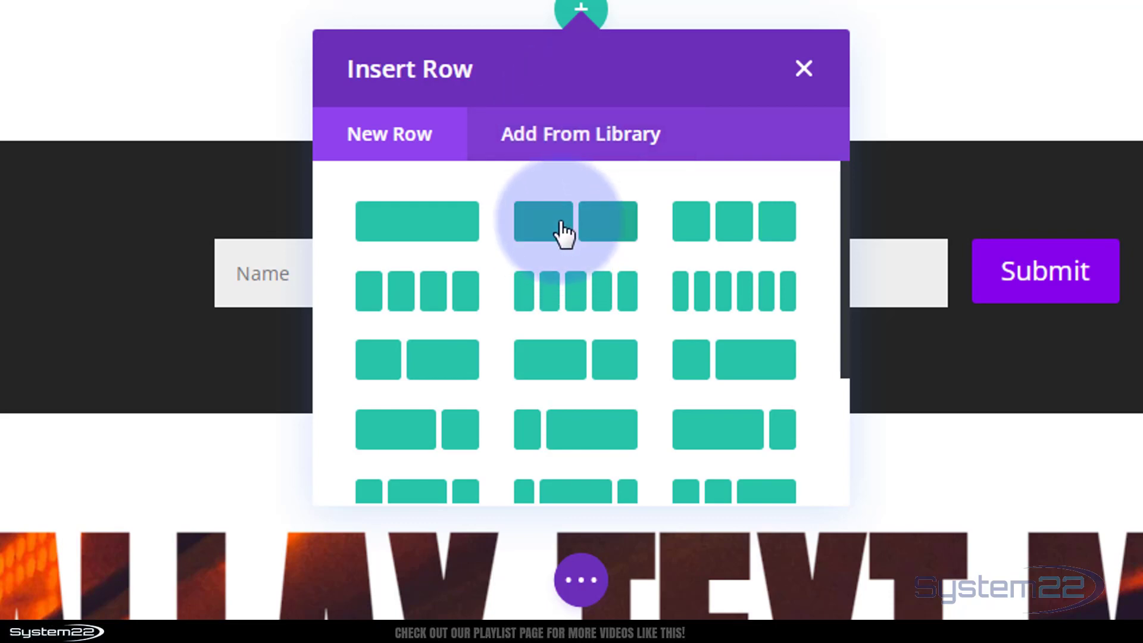
scroll(562, 232, "down", 2)
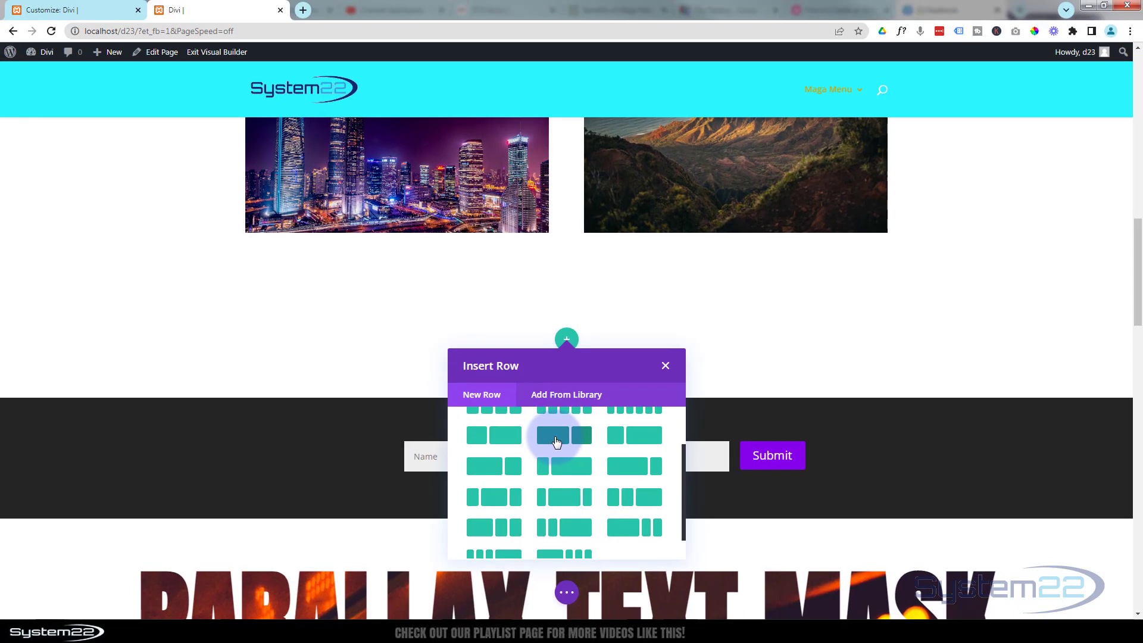
left_click(557, 441)
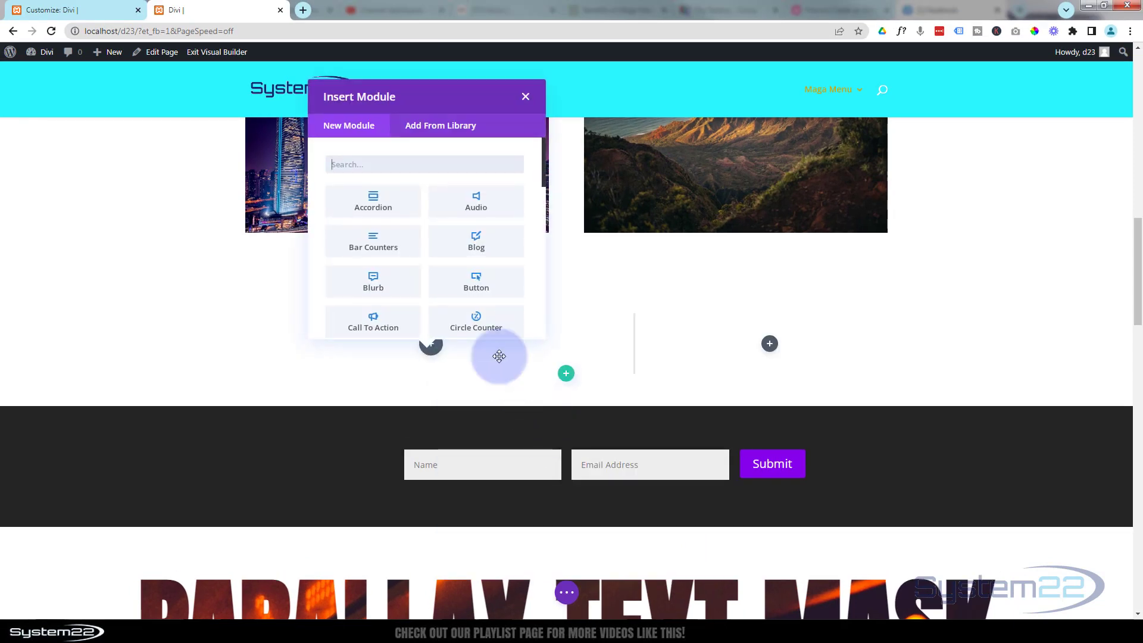
Add a Blurb module to the wider column and set its title to "Mega Sale On Today!"
left_click(396, 288)
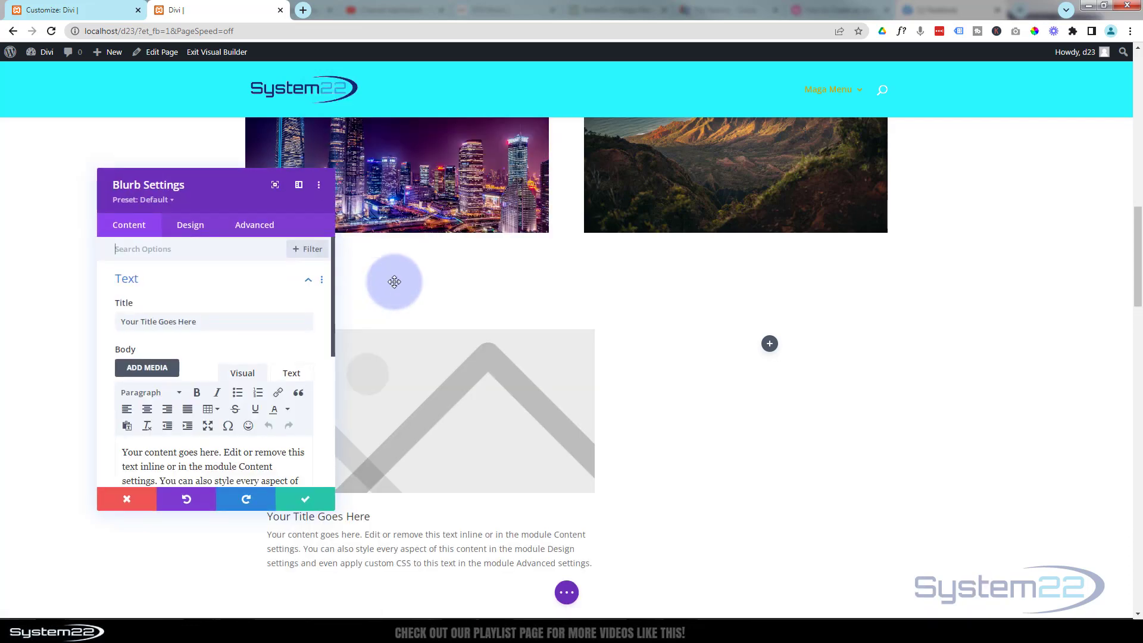
left_click_drag(264, 200, 818, 205)
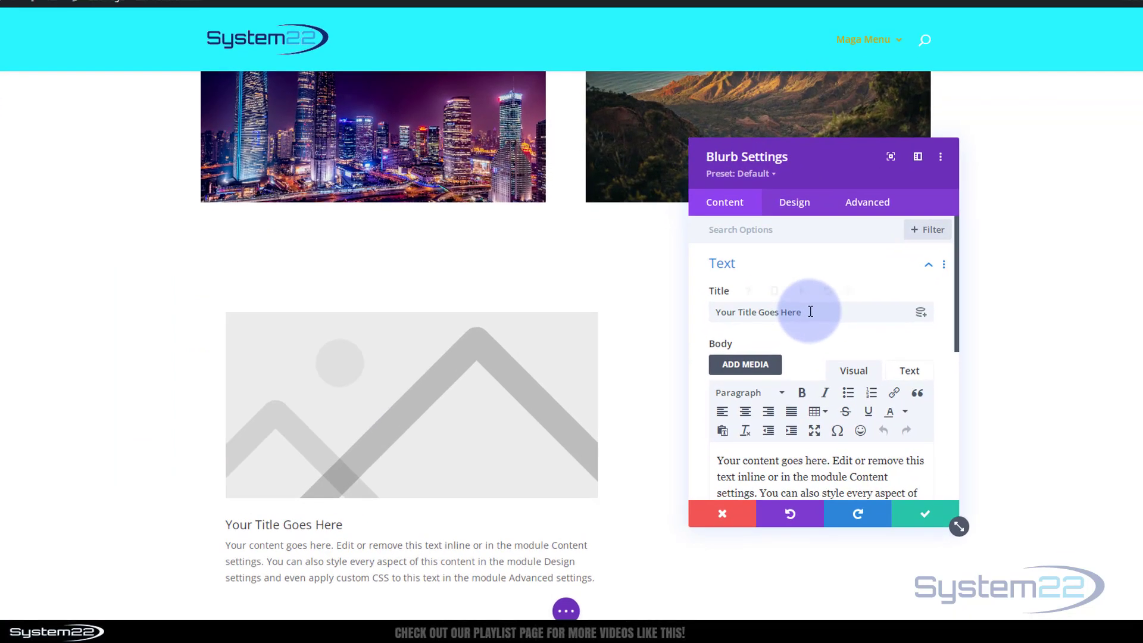
left_click_drag(779, 329, 677, 332)
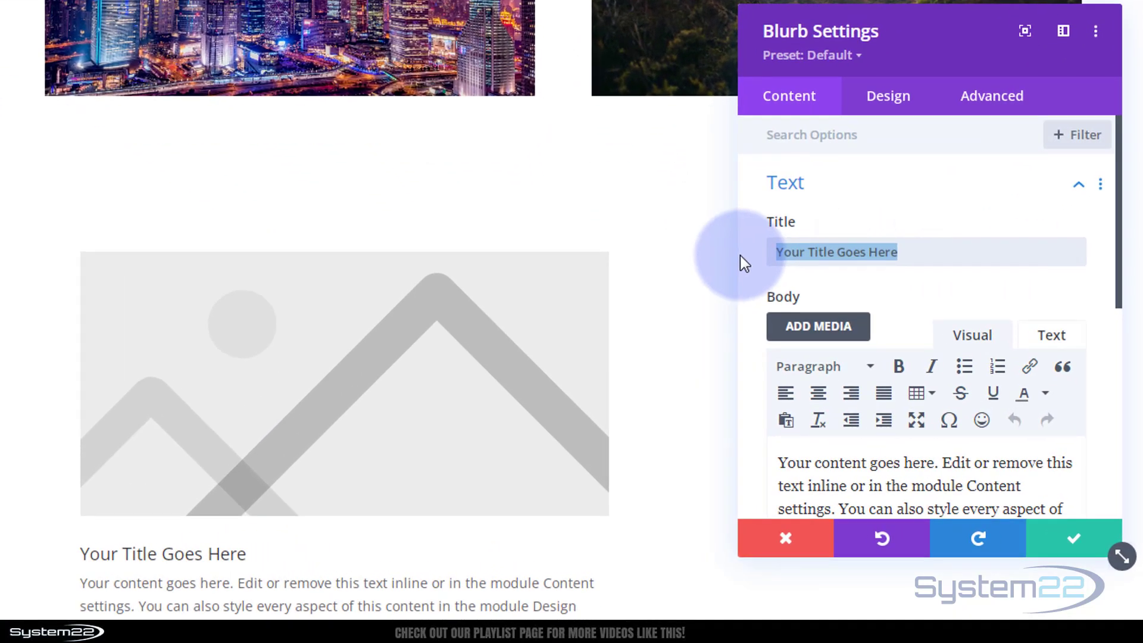
type("Mega S")
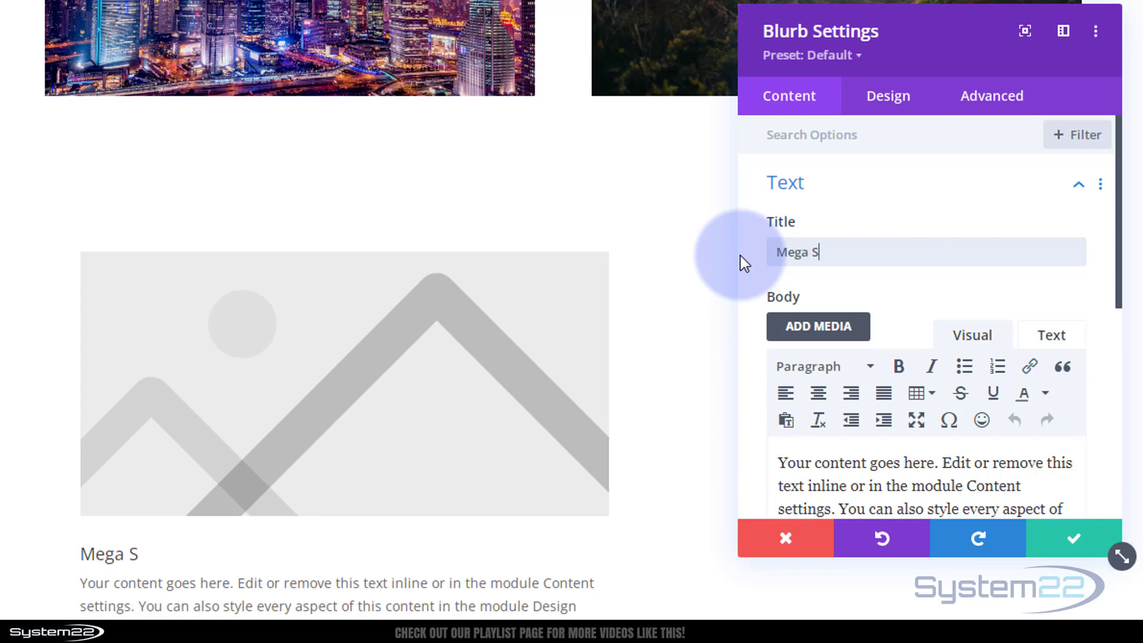
type("ale On ")
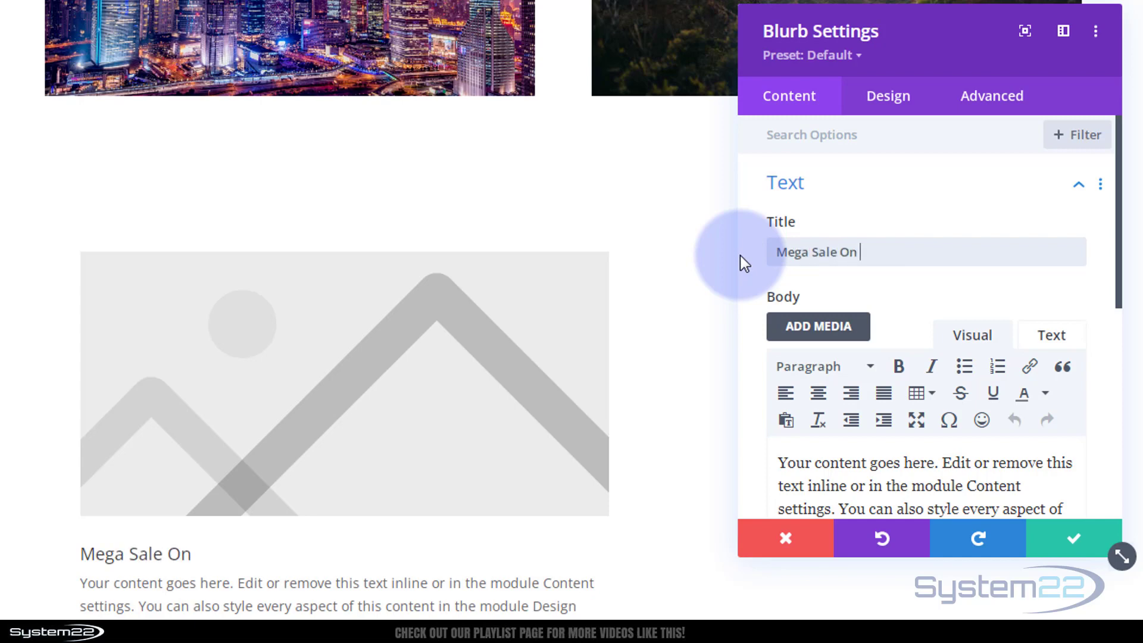
type("Today!")
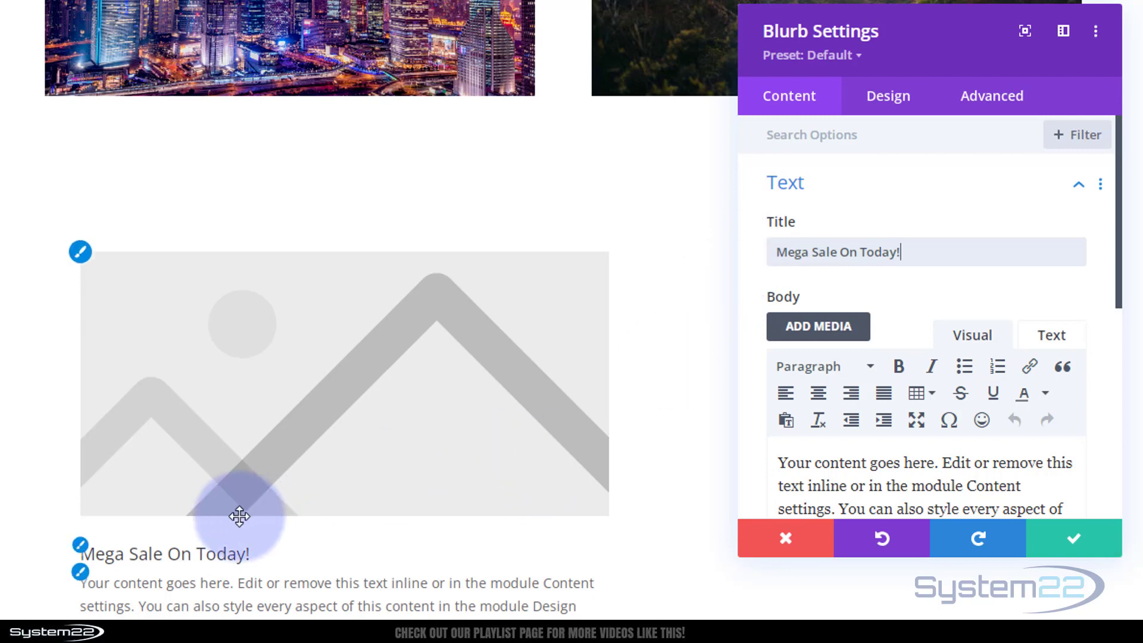
Remove all the placeholder body text from the blurb
scroll(879, 345, "down", 3)
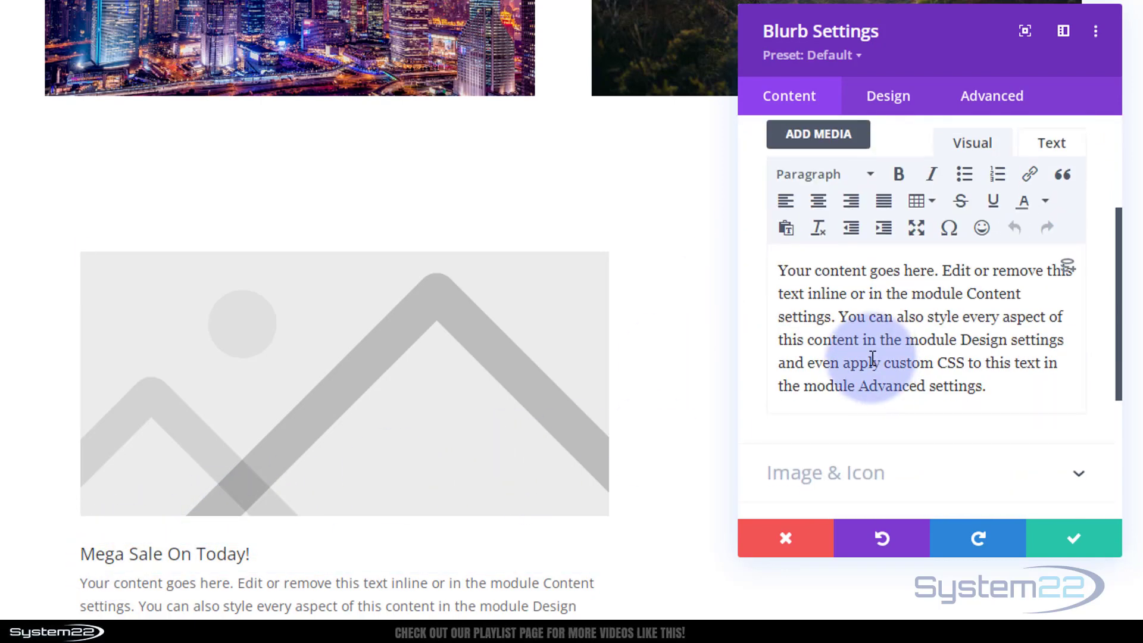
left_click_drag(780, 270, 1109, 448)
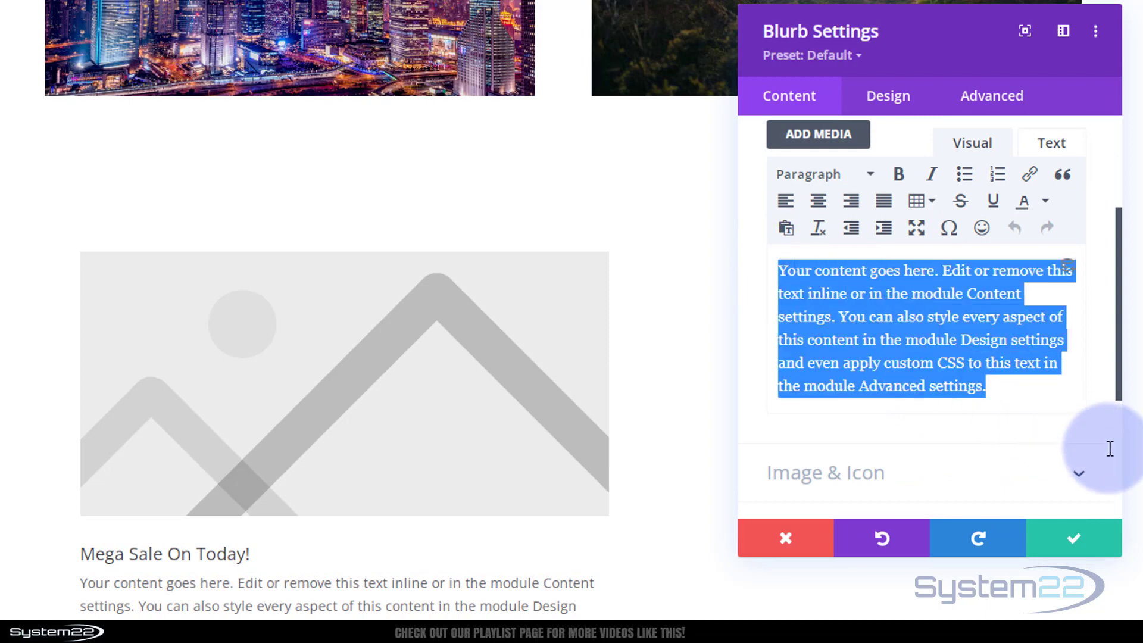
key("BackSpace")
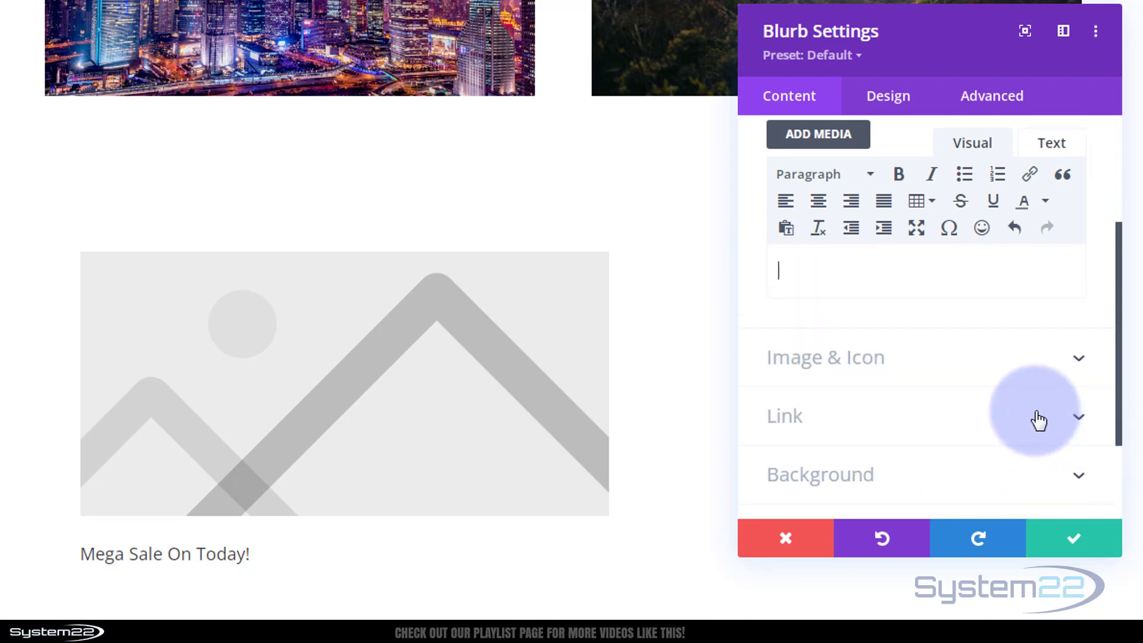
Replace the blurb's image with the solid circled dollar icon found by searching for "dollar", and open the enlarged icon picker
left_click(906, 374)
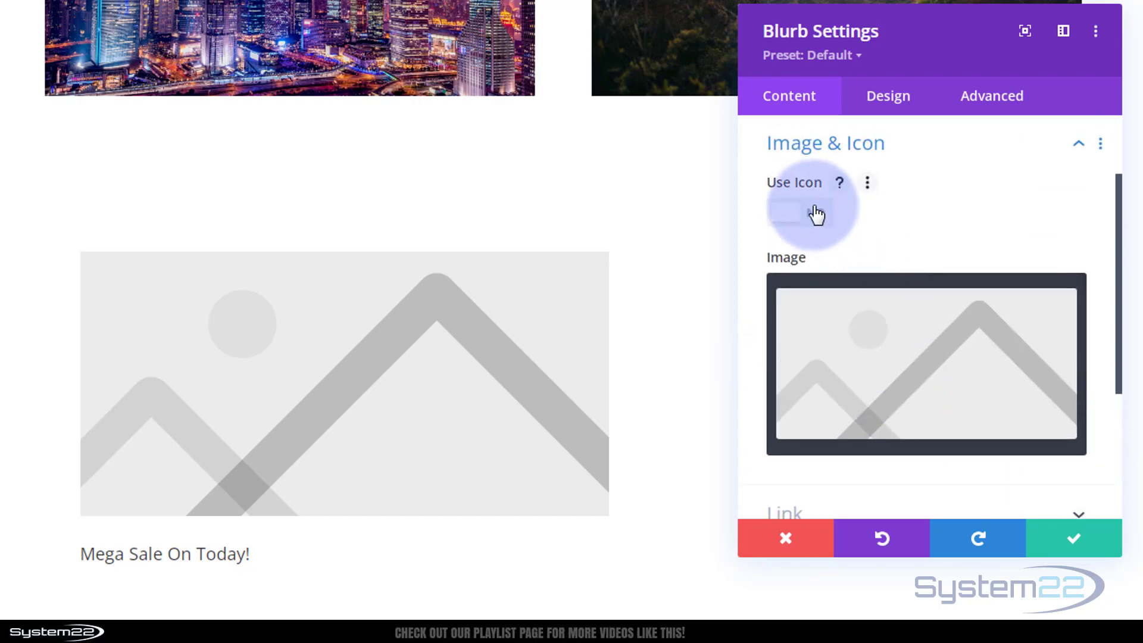
left_click(815, 215)
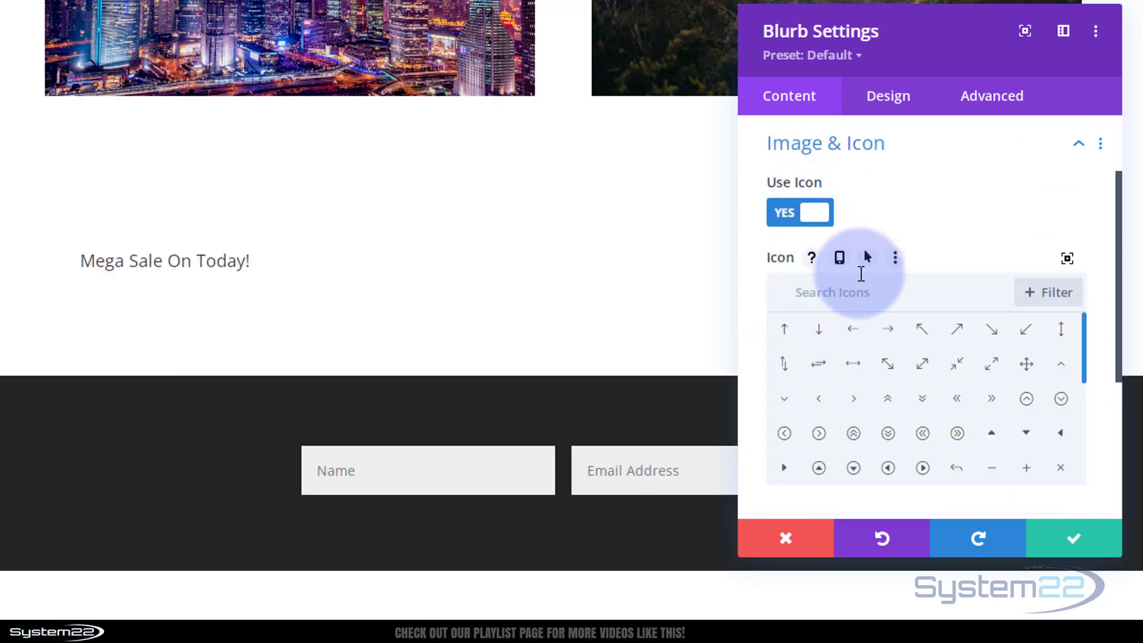
type("dollar")
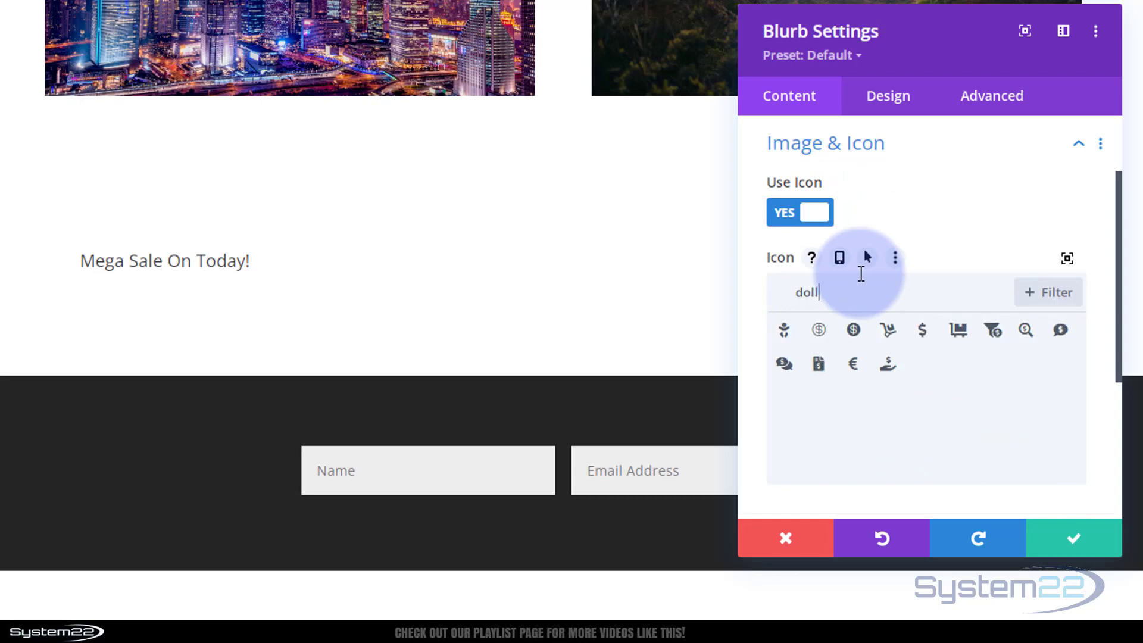
left_click(819, 331)
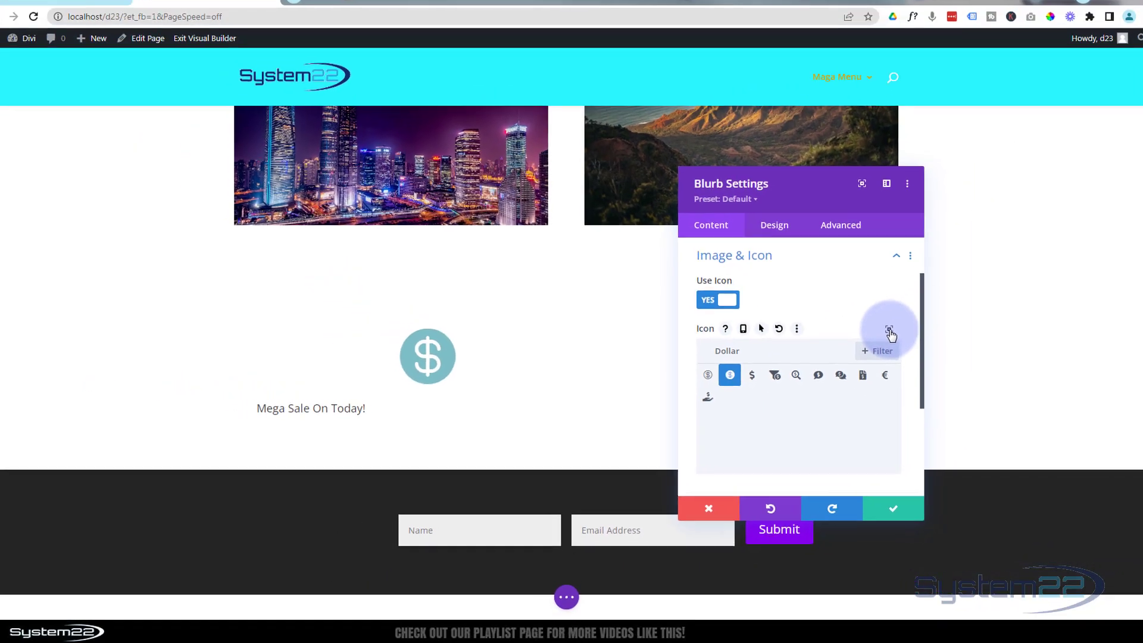
left_click(1066, 257)
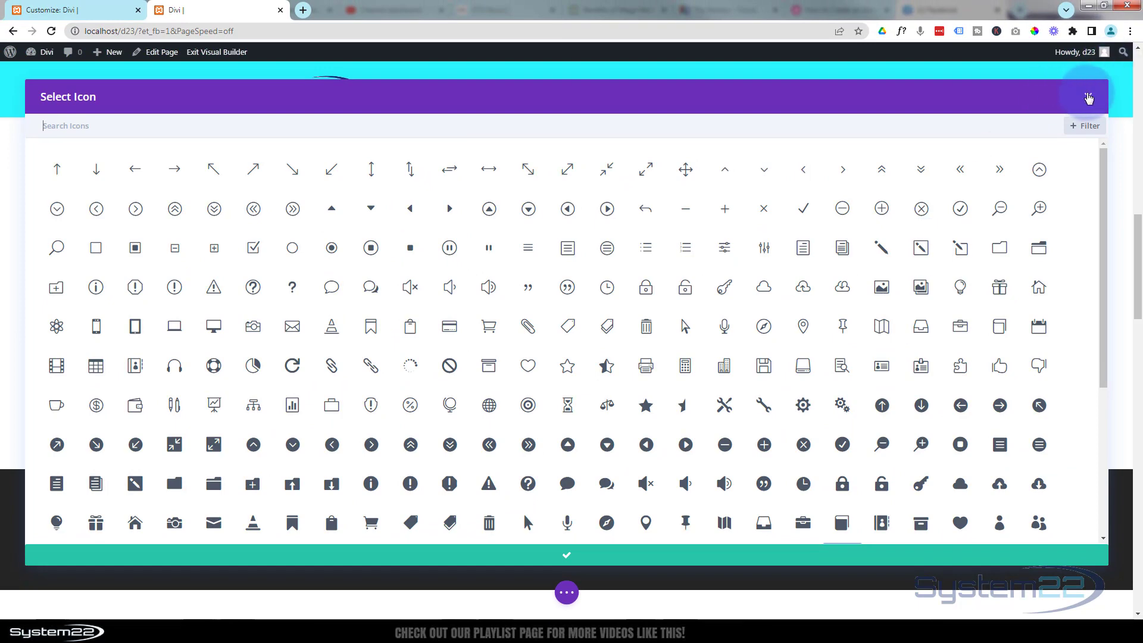
Close the enlarged icon picker and review the blurb's link settings, including the module link URL and its target options
left_click(1088, 99)
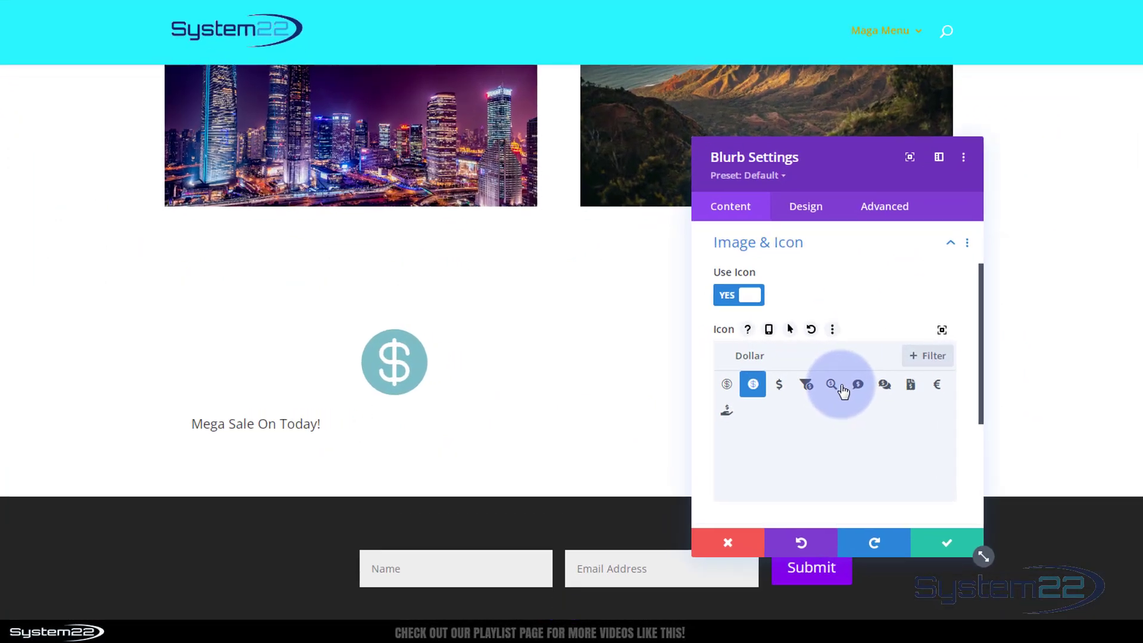
scroll(806, 393, "down", 5)
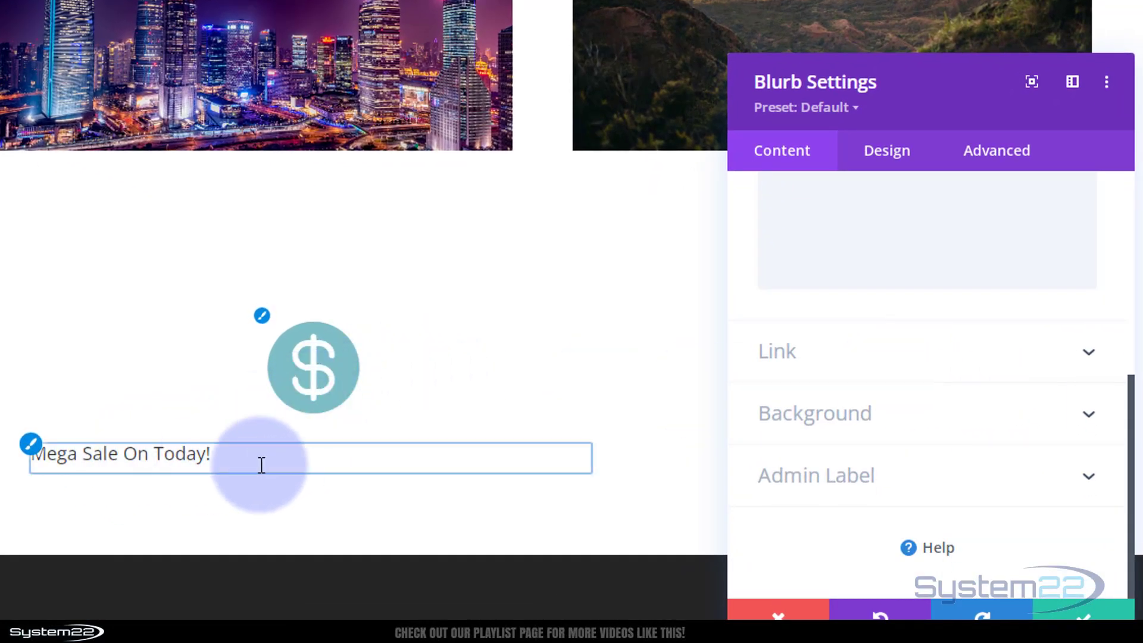
left_click(936, 379)
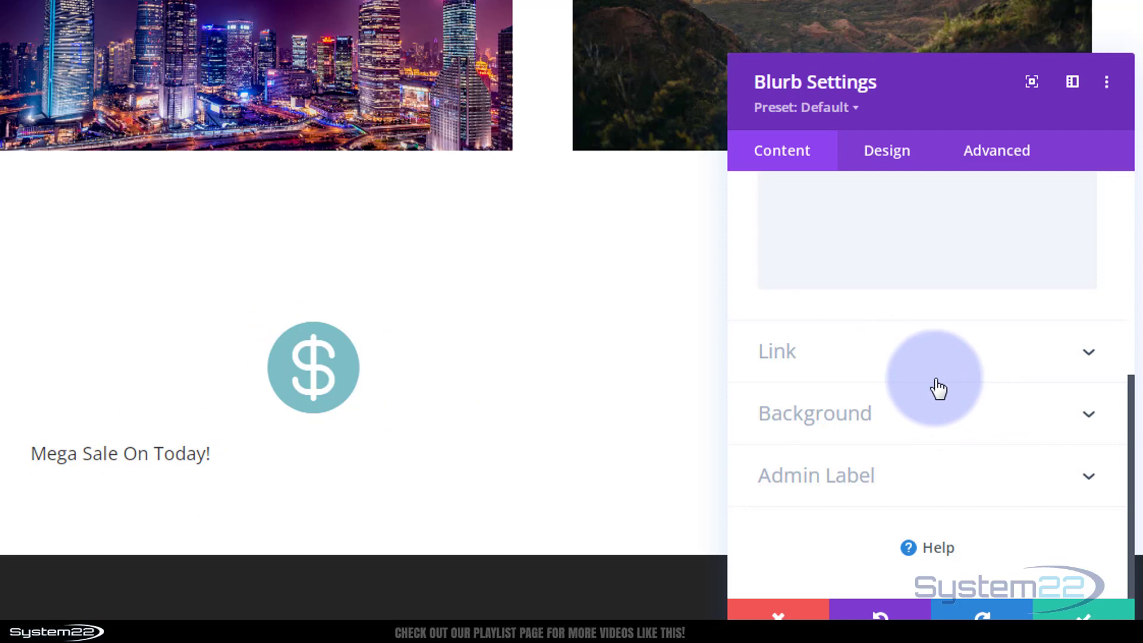
left_click(889, 355)
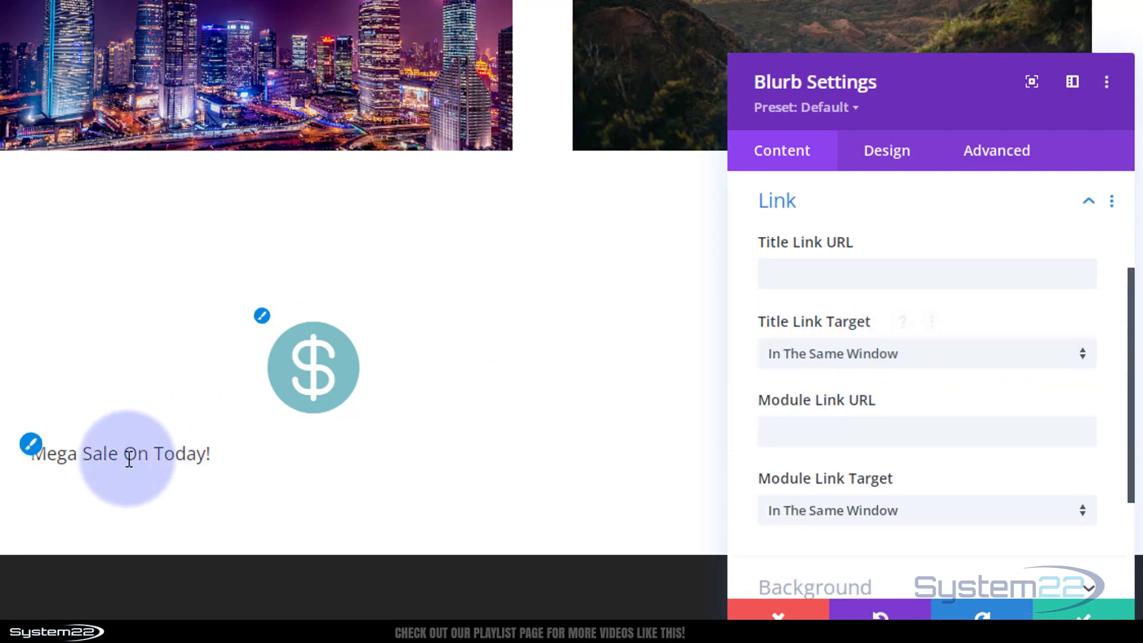
left_click(810, 436)
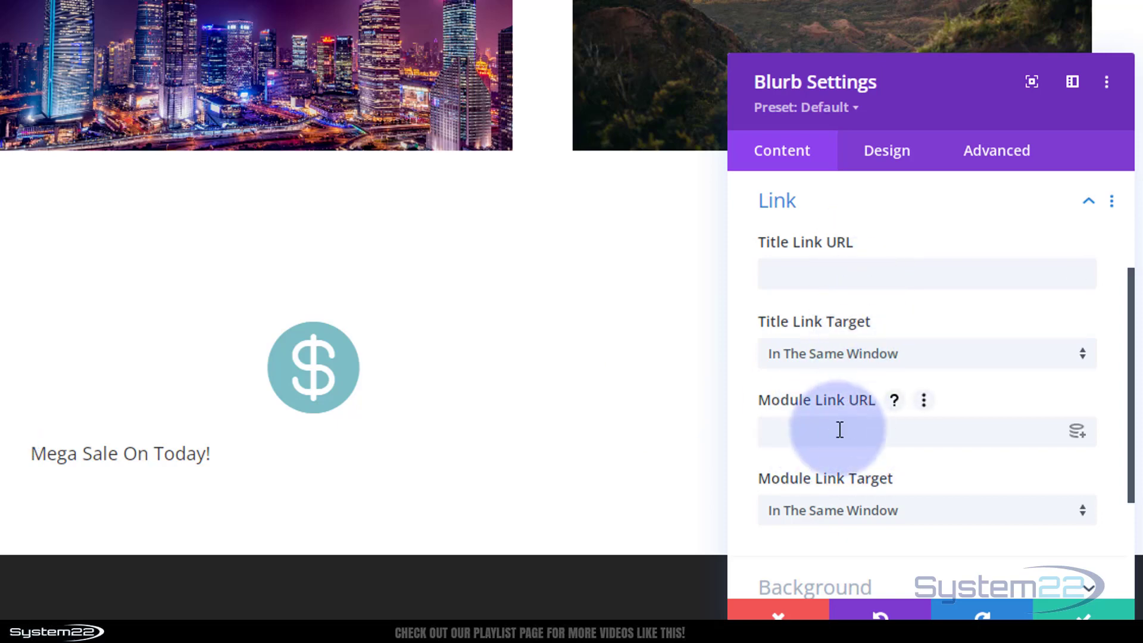
left_click(774, 433)
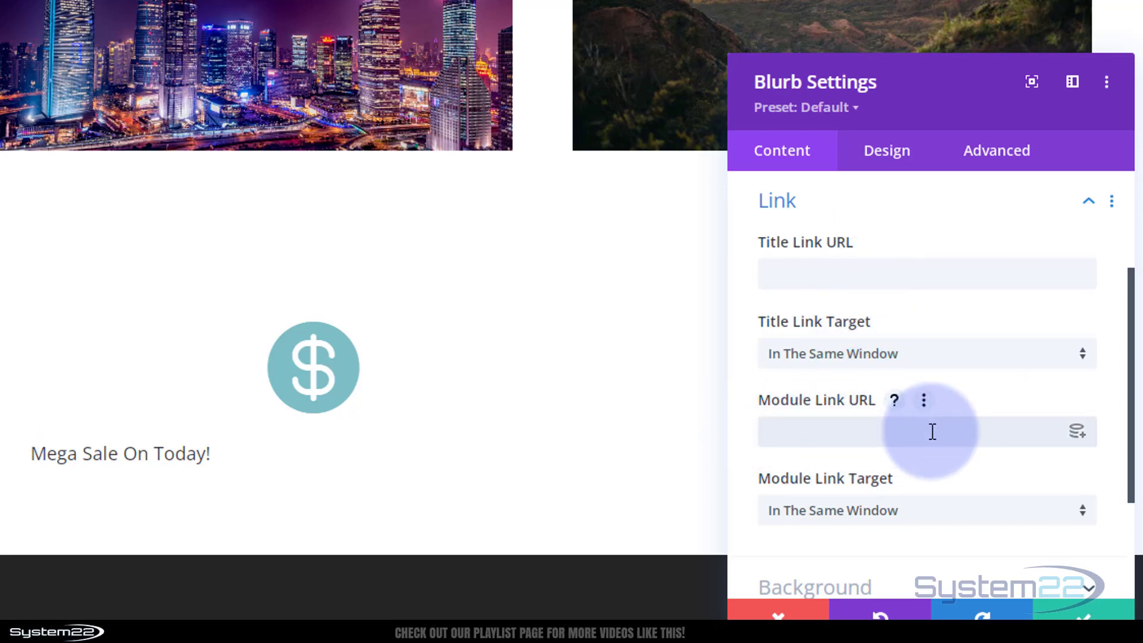
scroll(938, 415, "down", 3)
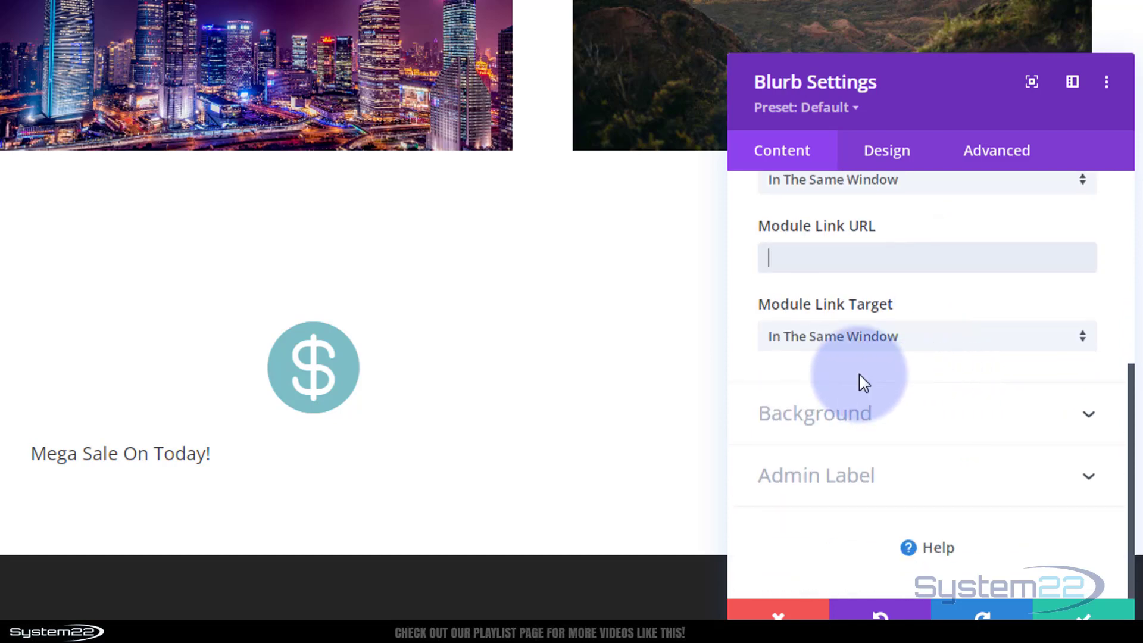
left_click(932, 350)
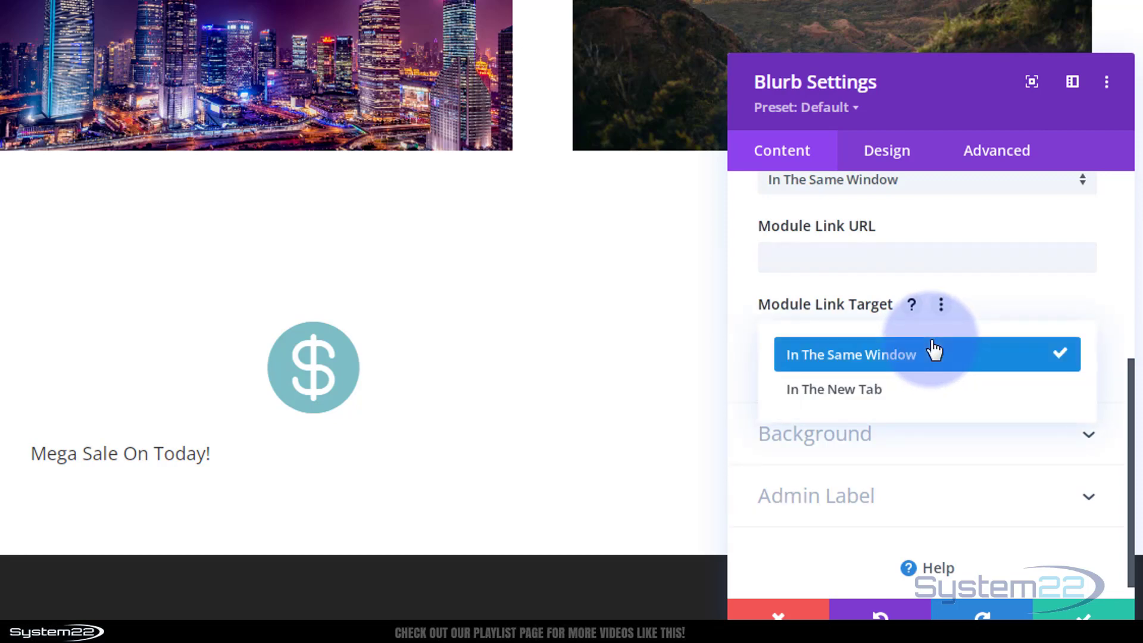
left_click(738, 370)
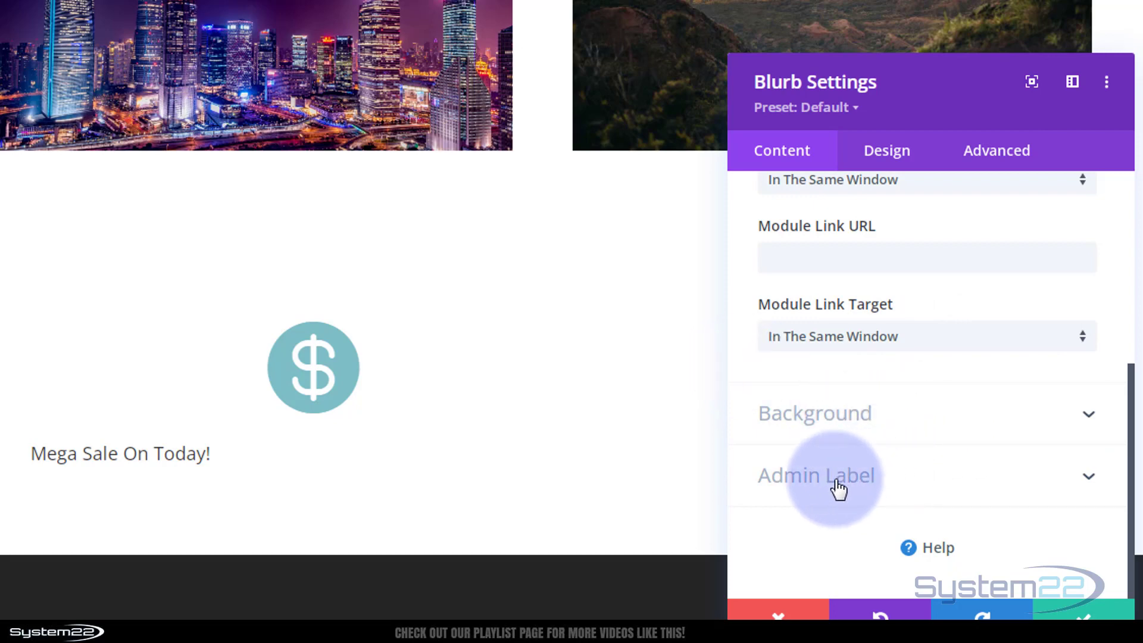
Change the blurb's dollar icon color to the saved blue
left_click(887, 156)
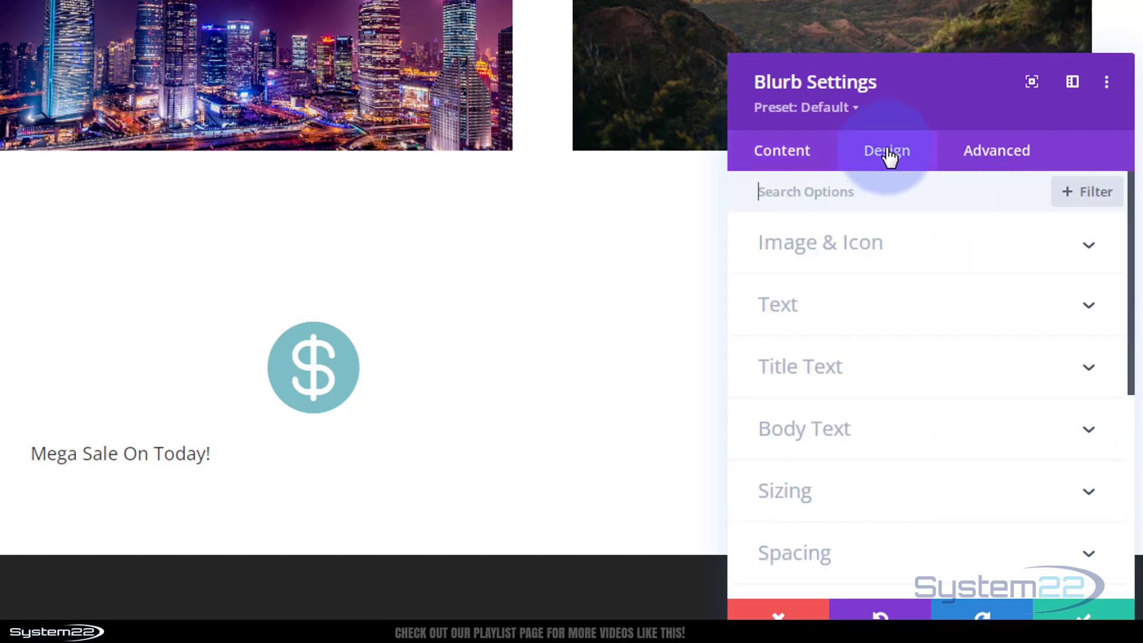
left_click(934, 259)
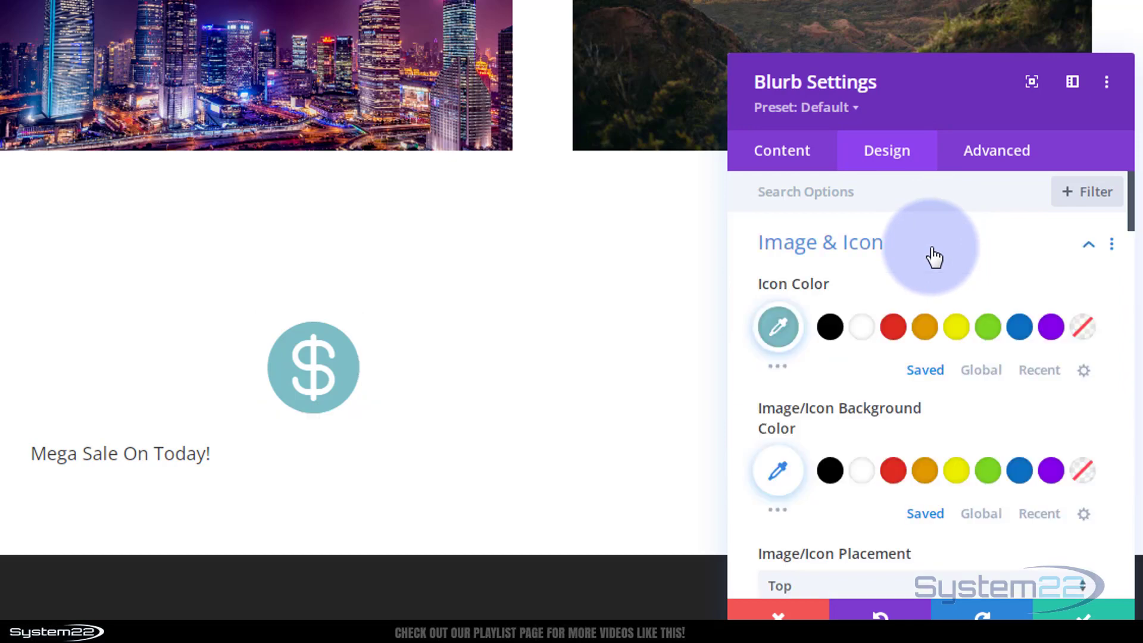
left_click(1019, 326)
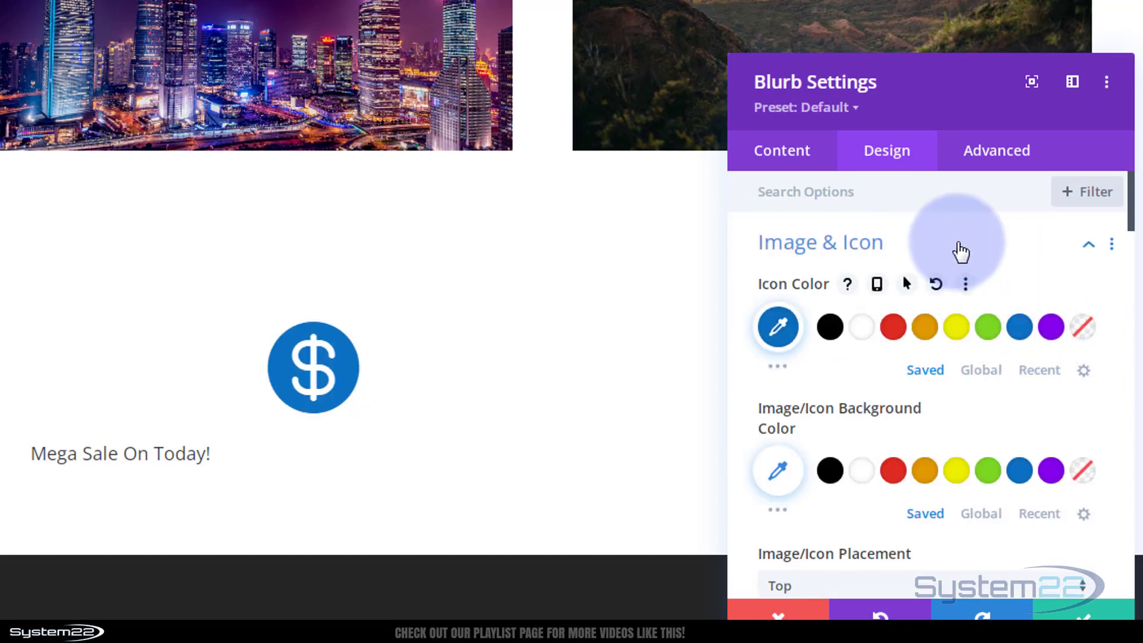
Place the dollar icon to the left of the blurb title and set its width to 42px
scroll(962, 250, "down", 2)
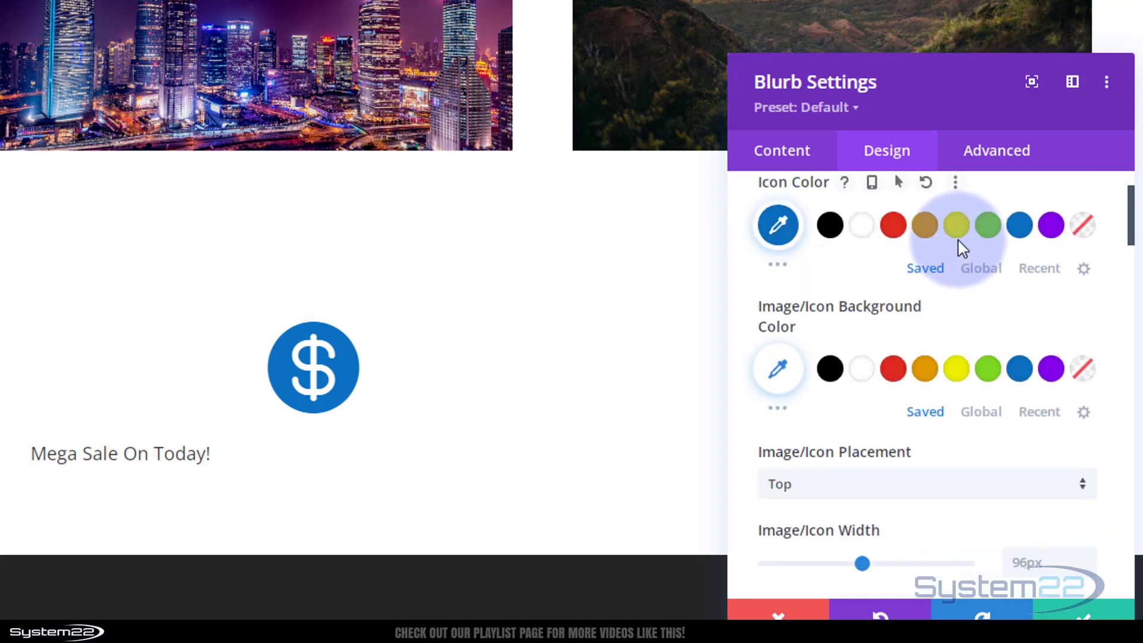
scroll(961, 249, "down", 4)
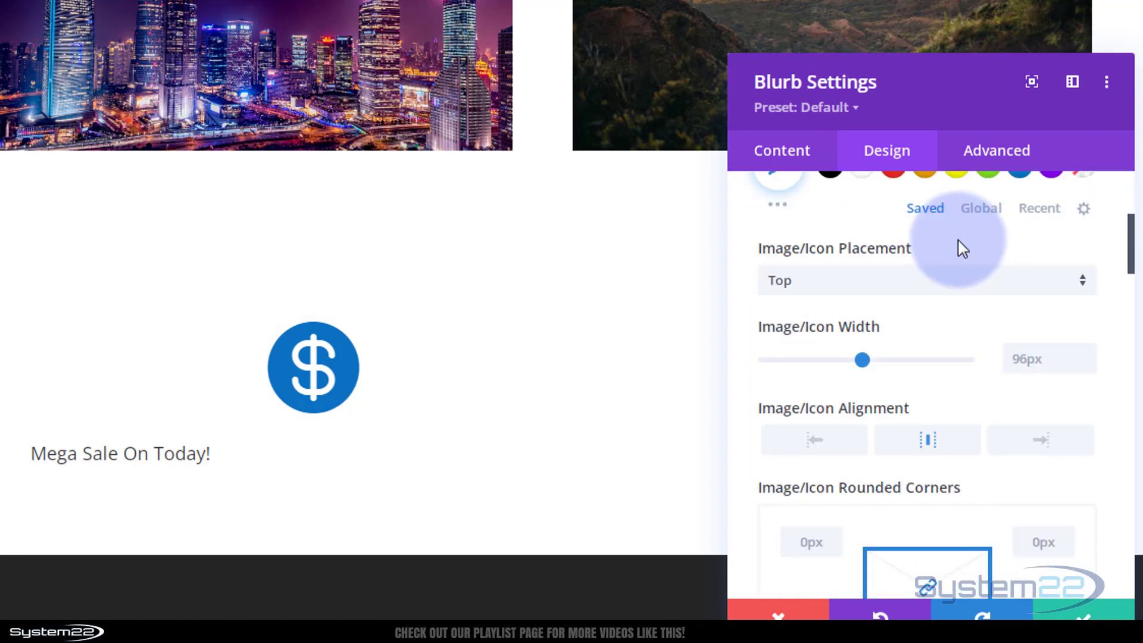
left_click(886, 292)
left_click(851, 347)
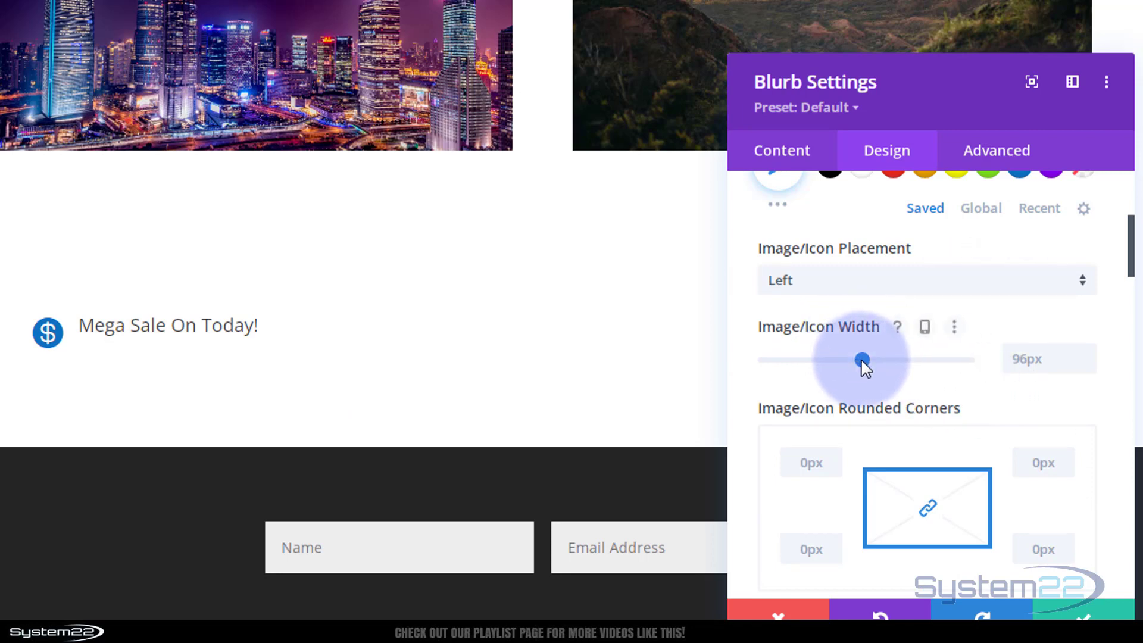
left_click_drag(863, 360, 806, 360)
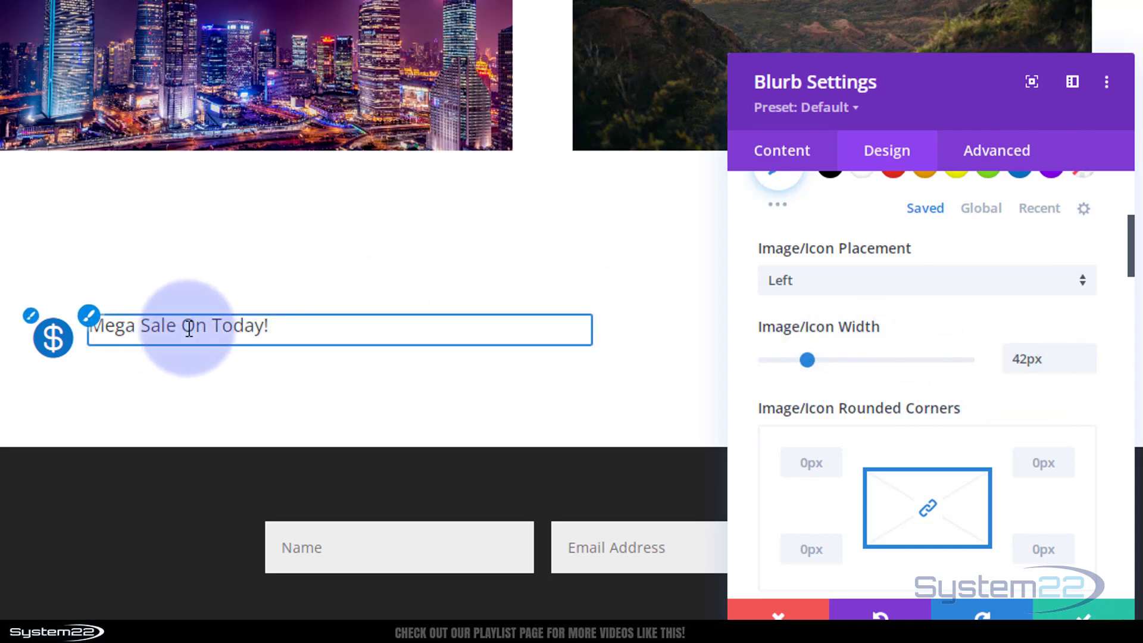
Style the blurb's title as all uppercase and left-aligned, keeping the default font
left_click(89, 316)
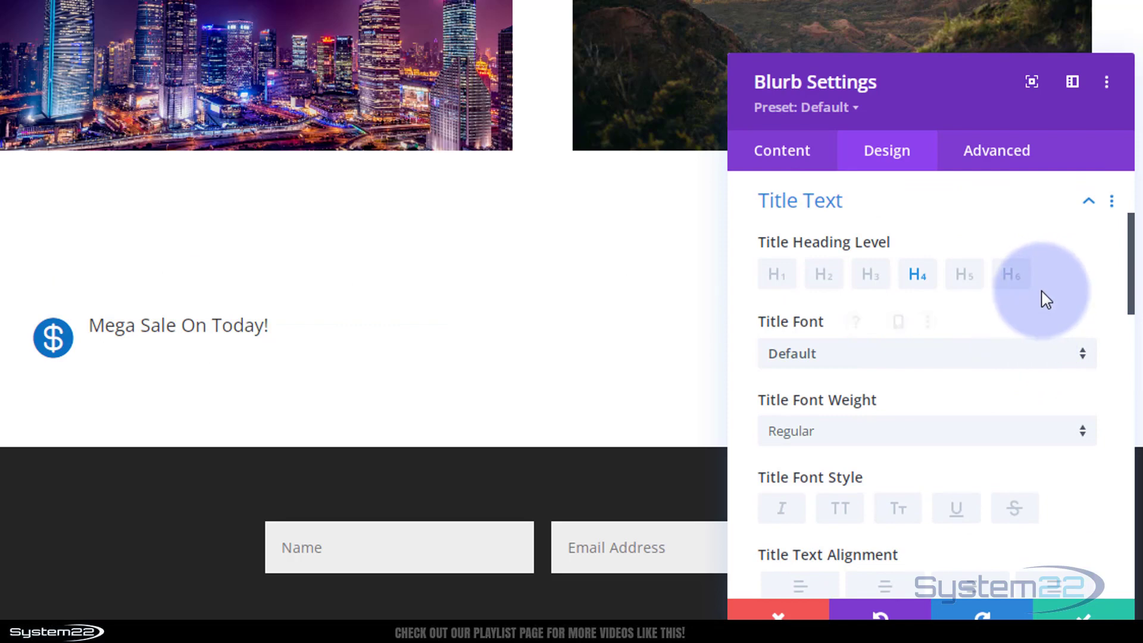
scroll(1030, 313, "down", 1)
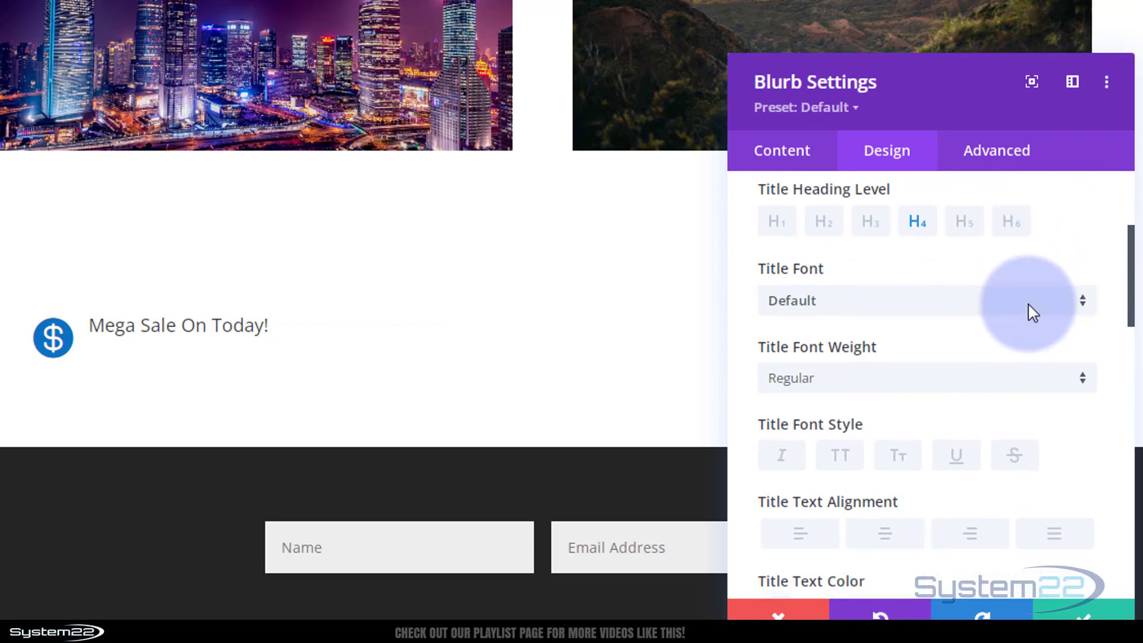
scroll(1033, 313, "down", 1)
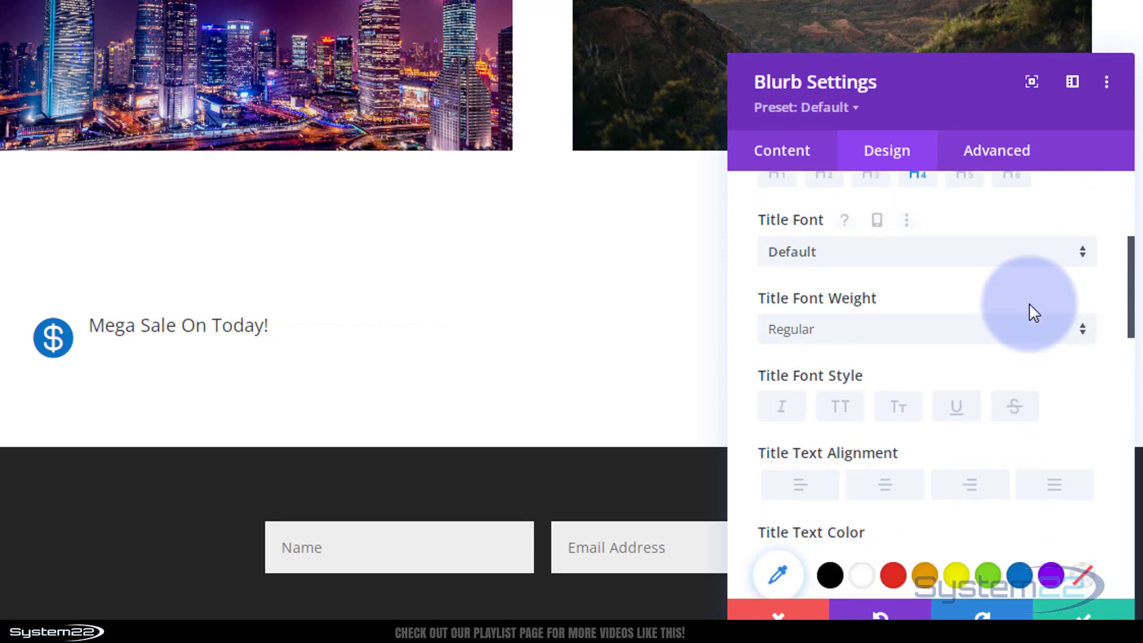
left_click(947, 261)
scroll(900, 322, "down", 5)
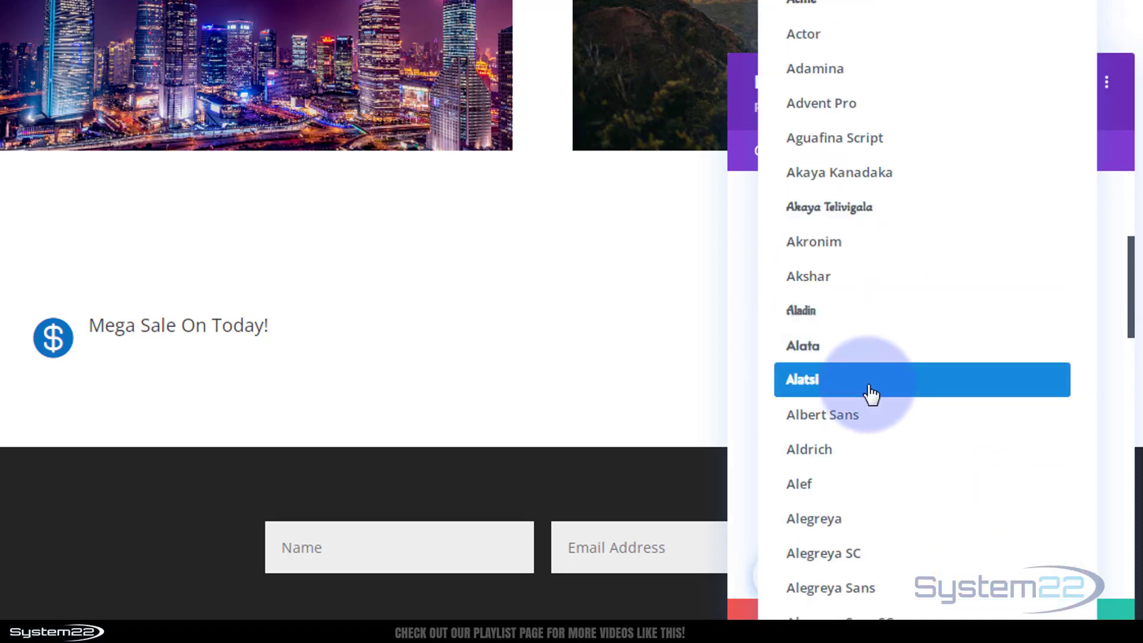
left_click(740, 320)
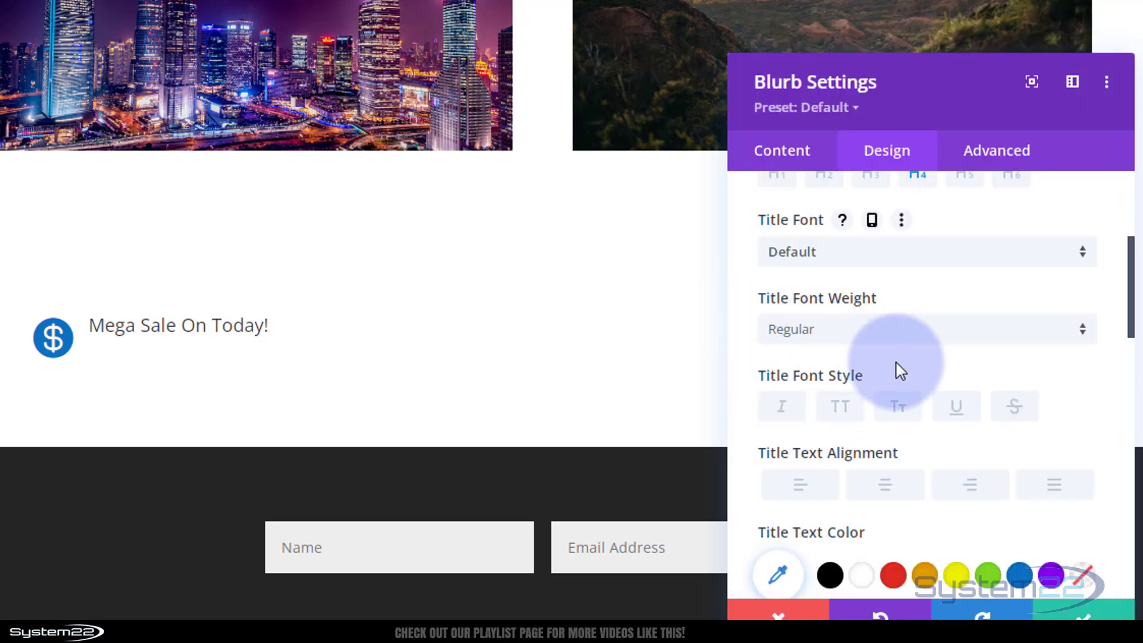
left_click(849, 412)
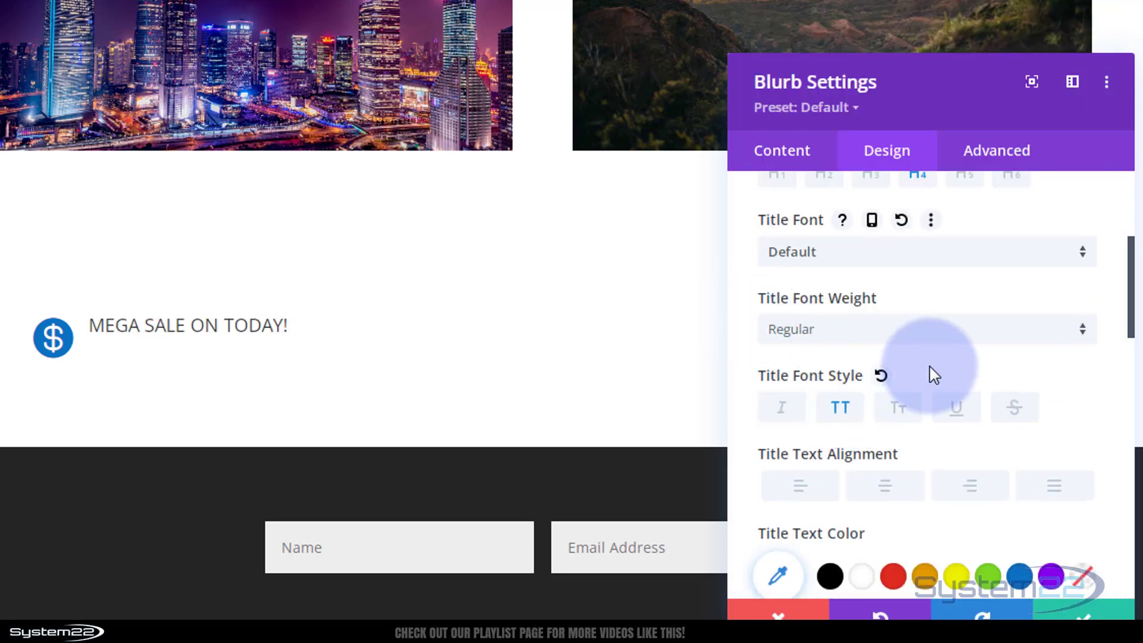
Set the blurb title's line height to 2.3em and its text size to 23px
scroll(933, 374, "down", 3)
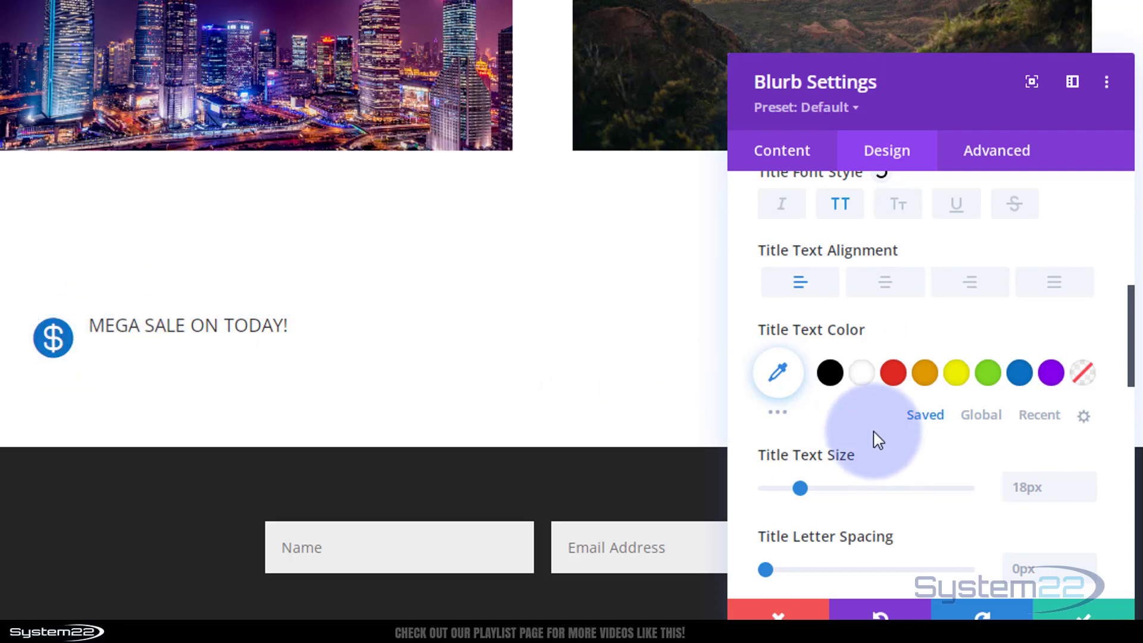
scroll(875, 435, "down", 4)
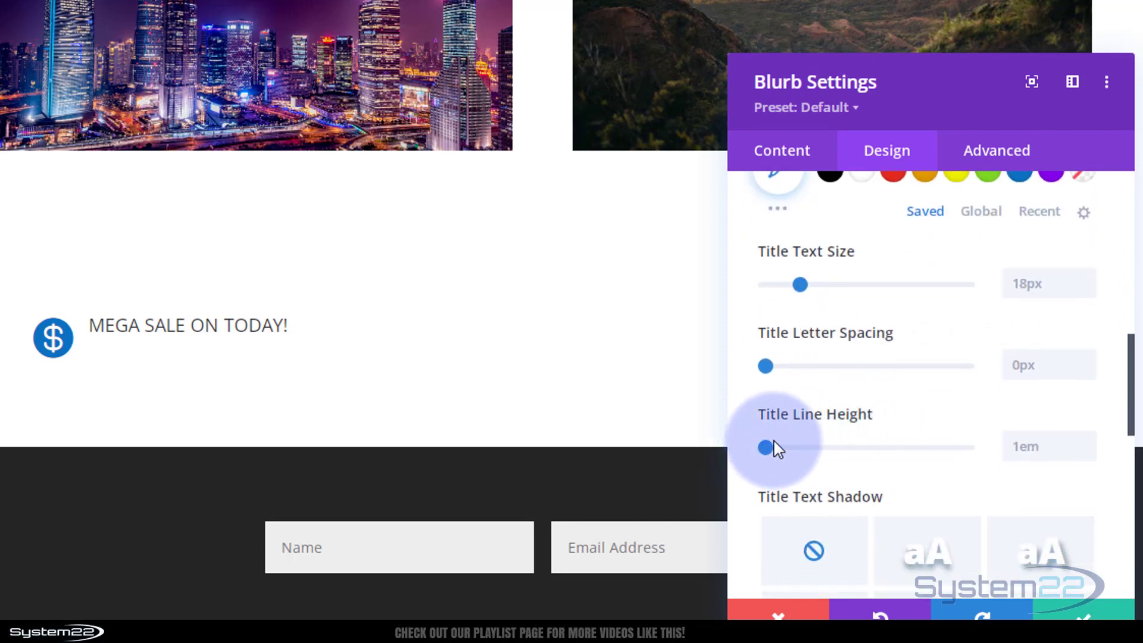
left_click_drag(773, 442, 896, 448)
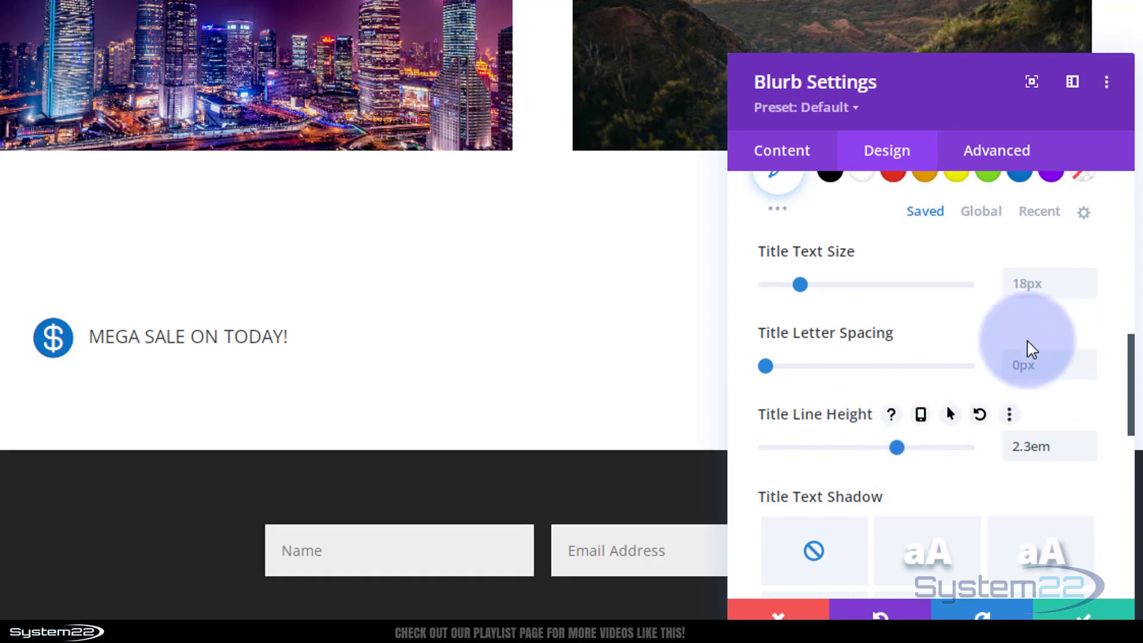
left_click(1086, 279)
left_click(1085, 278)
left_click(1086, 279)
left_click(1086, 278)
left_click(1086, 279)
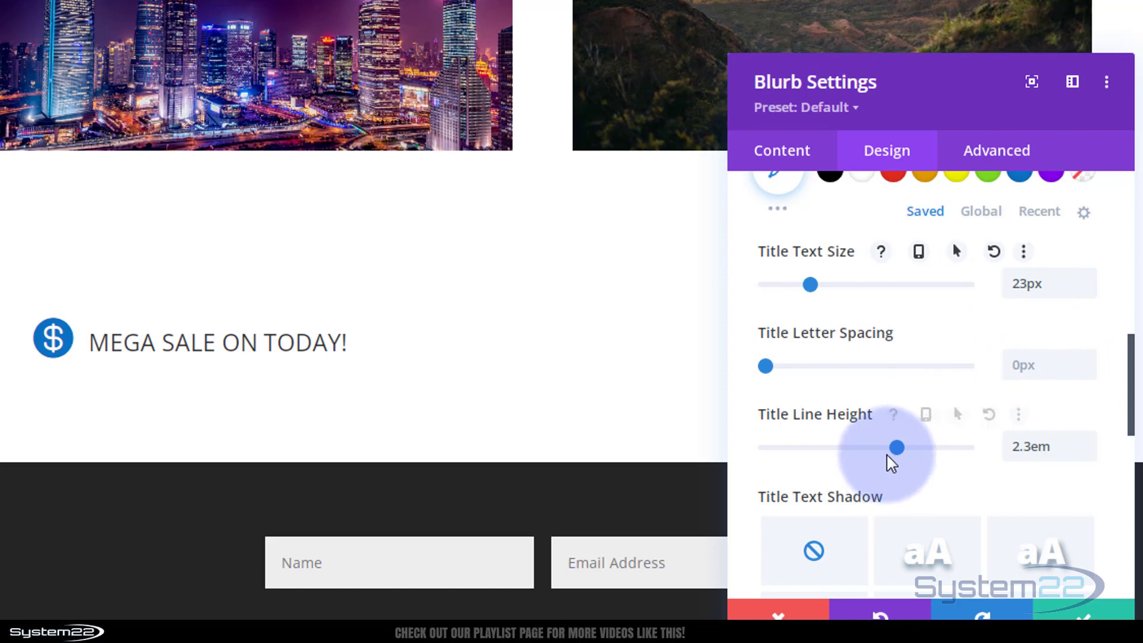
Reduce the title's line height to 1.9em to align it with the icon, and save the blurb settings
left_click_drag(880, 449, 848, 448)
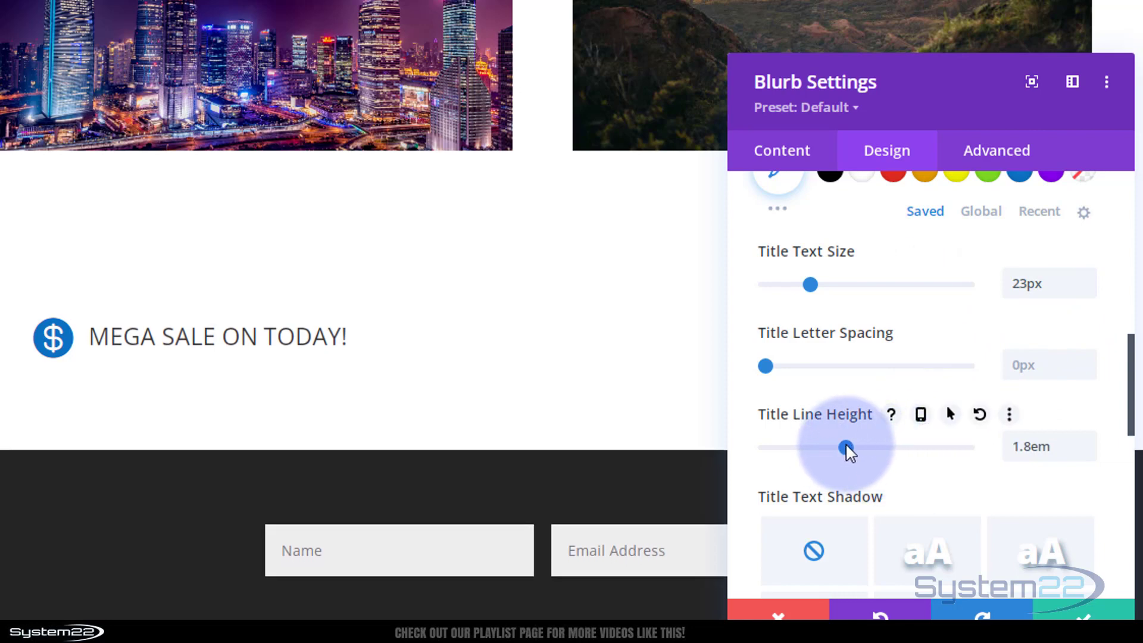
left_click_drag(846, 447, 855, 447)
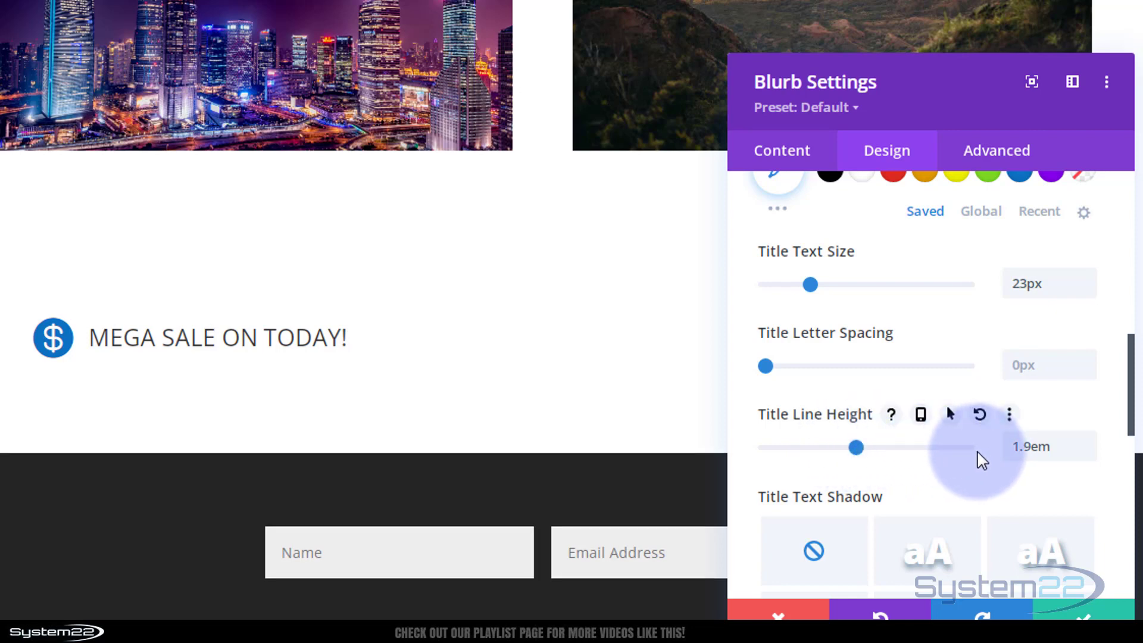
left_click(1064, 617)
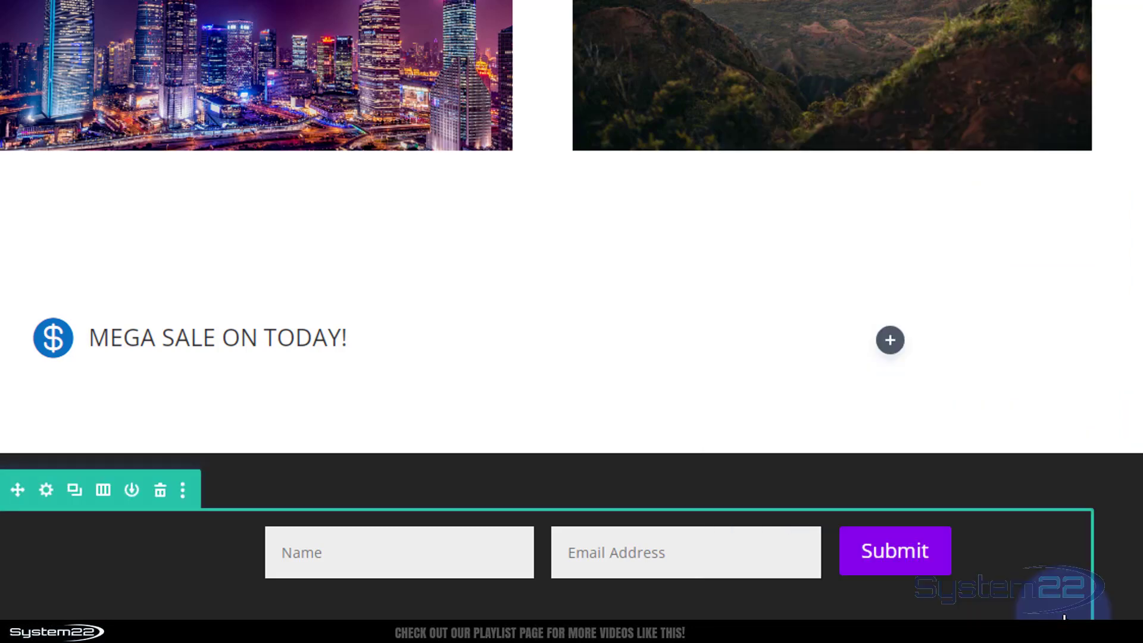
Add a Button module to the empty narrower column and set its text to "Visit the sale"
left_click(891, 341)
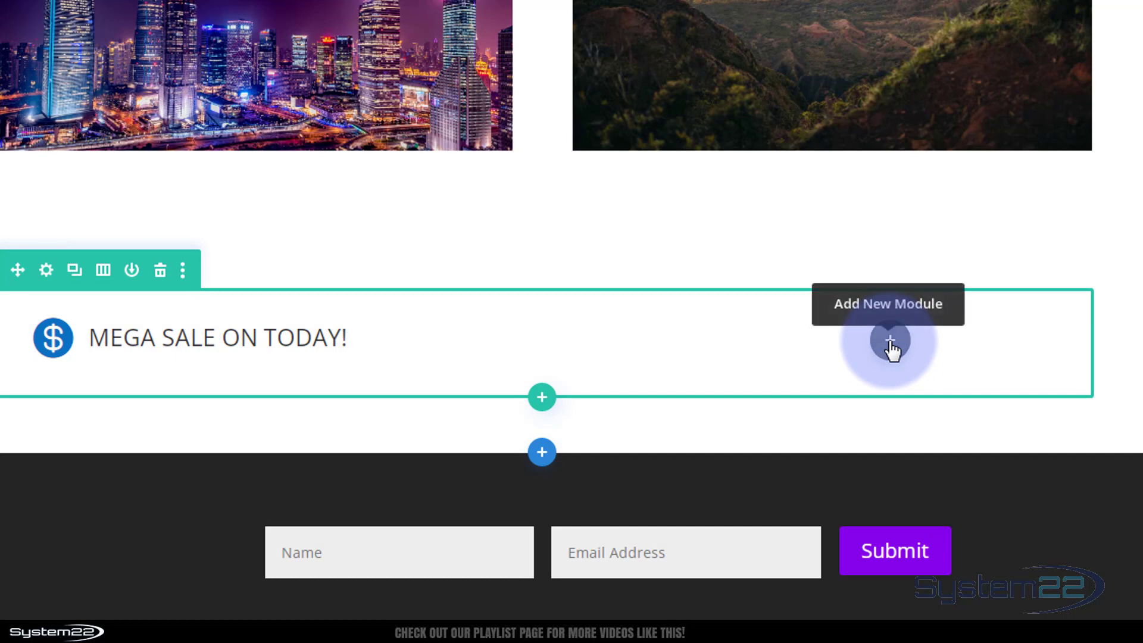
left_click(890, 341)
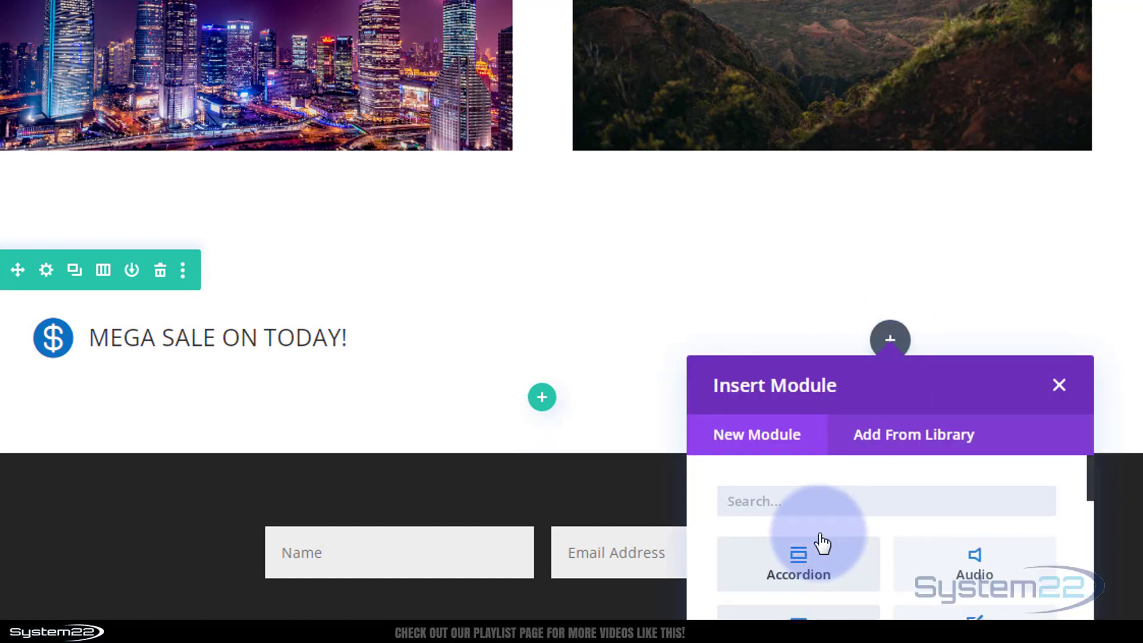
scroll(818, 530, "down", 3)
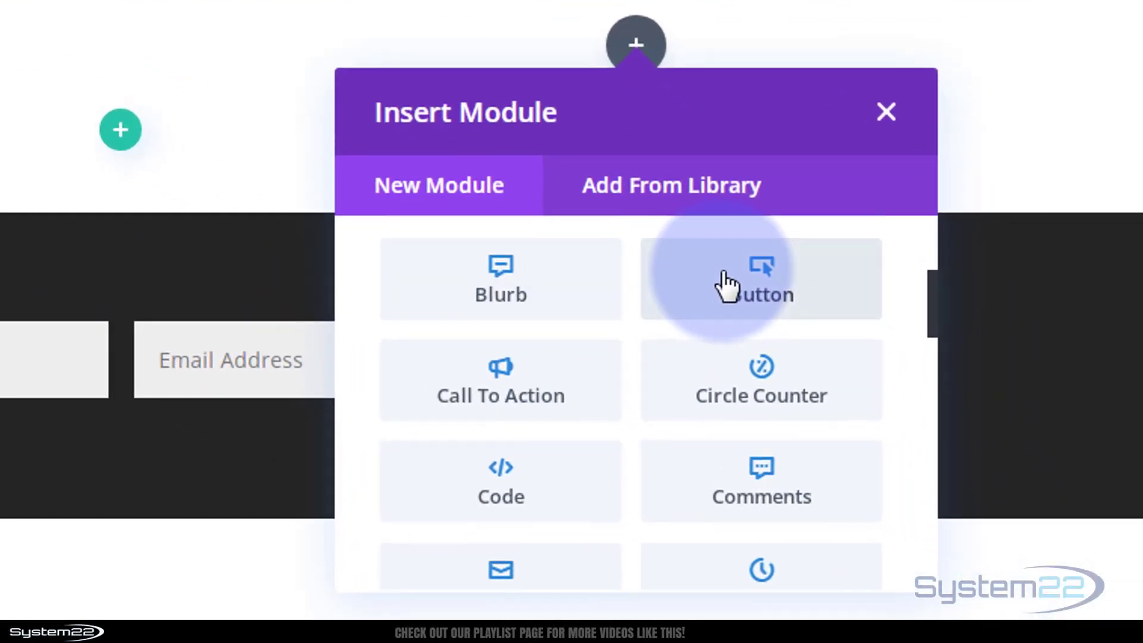
left_click(725, 286)
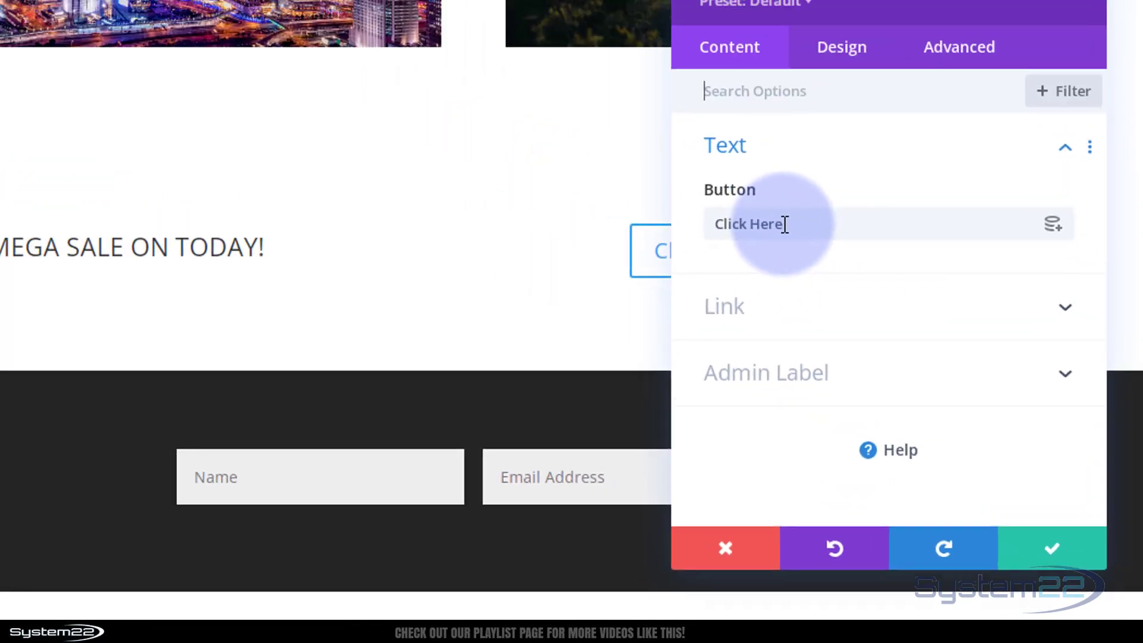
left_click_drag(784, 225, 744, 280)
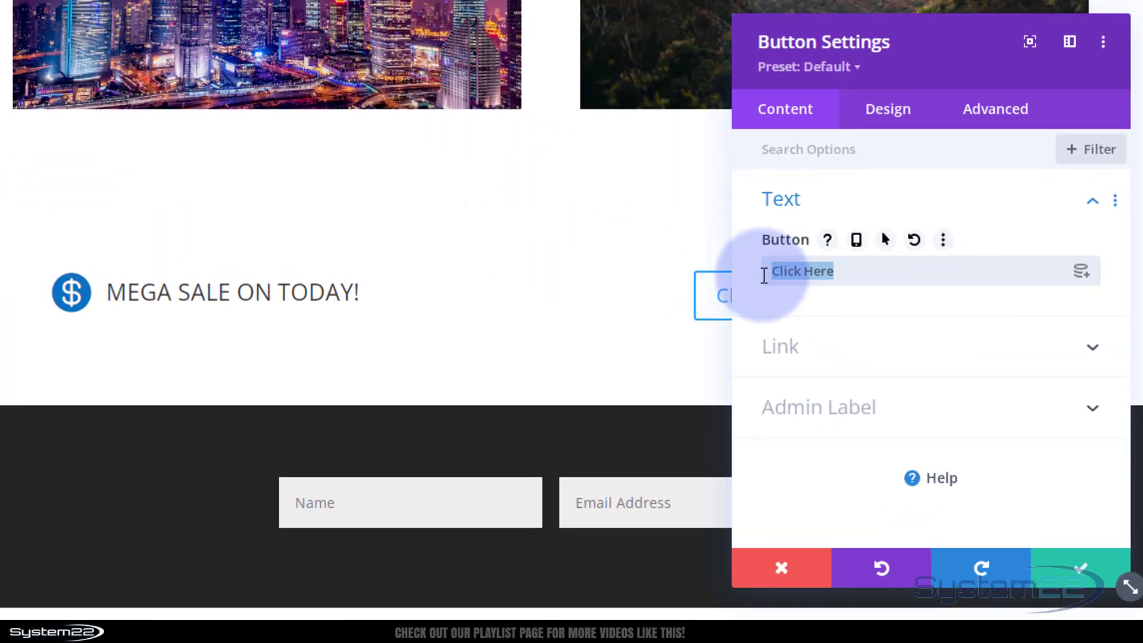
type("Visit the sale")
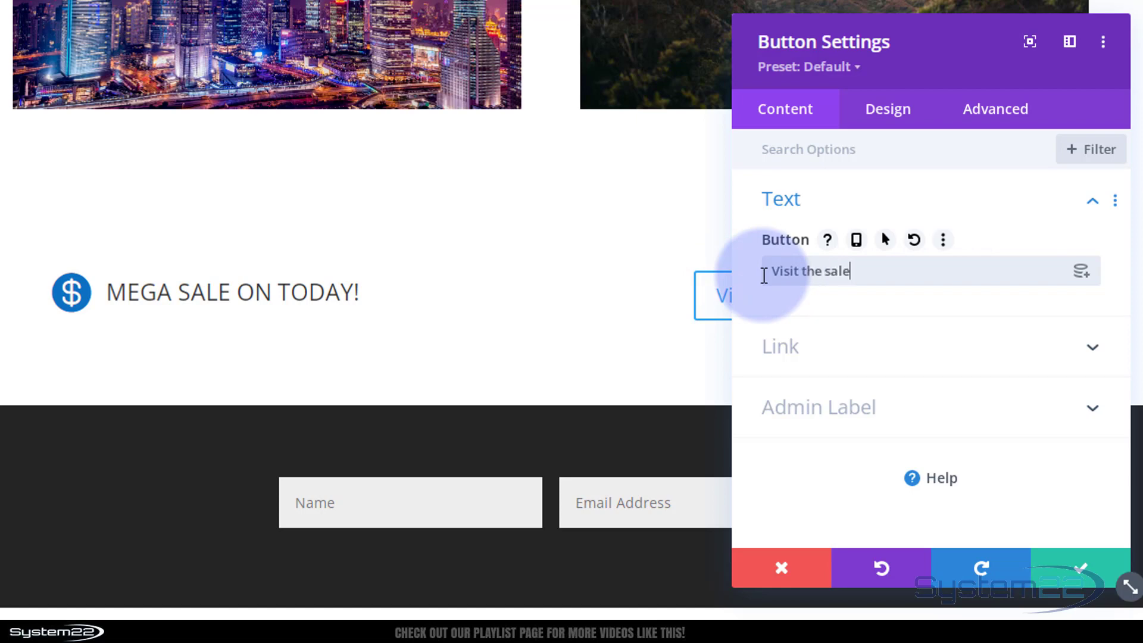
Set the sale button's link URL to "#", leaving it to open in the same window
left_click_drag(890, 73, 452, 54)
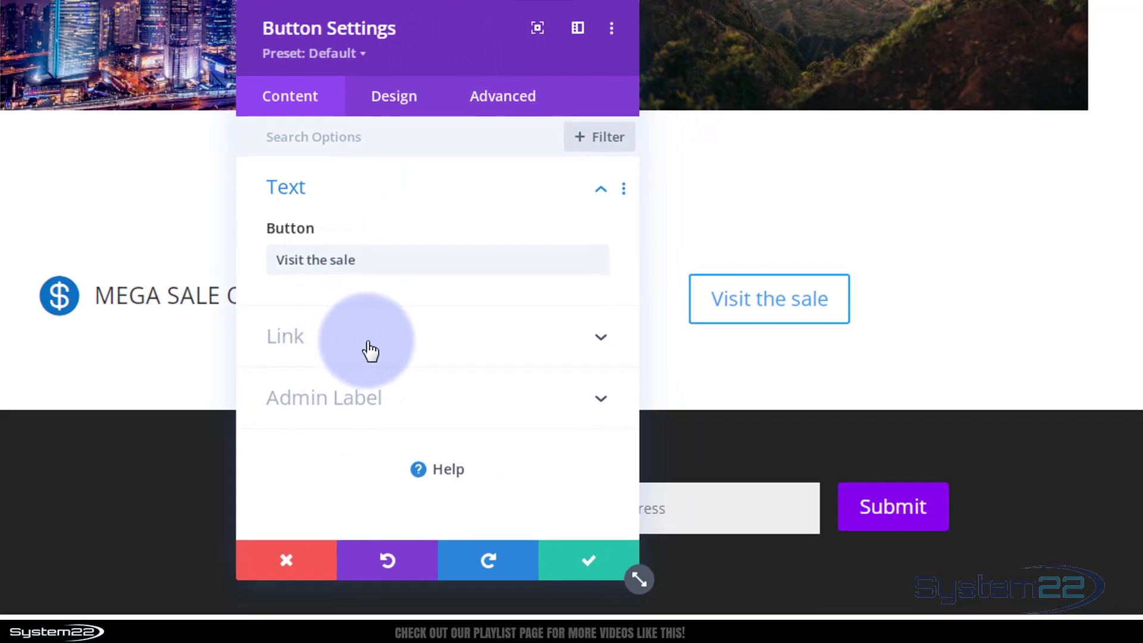
left_click(371, 351)
left_click(292, 262)
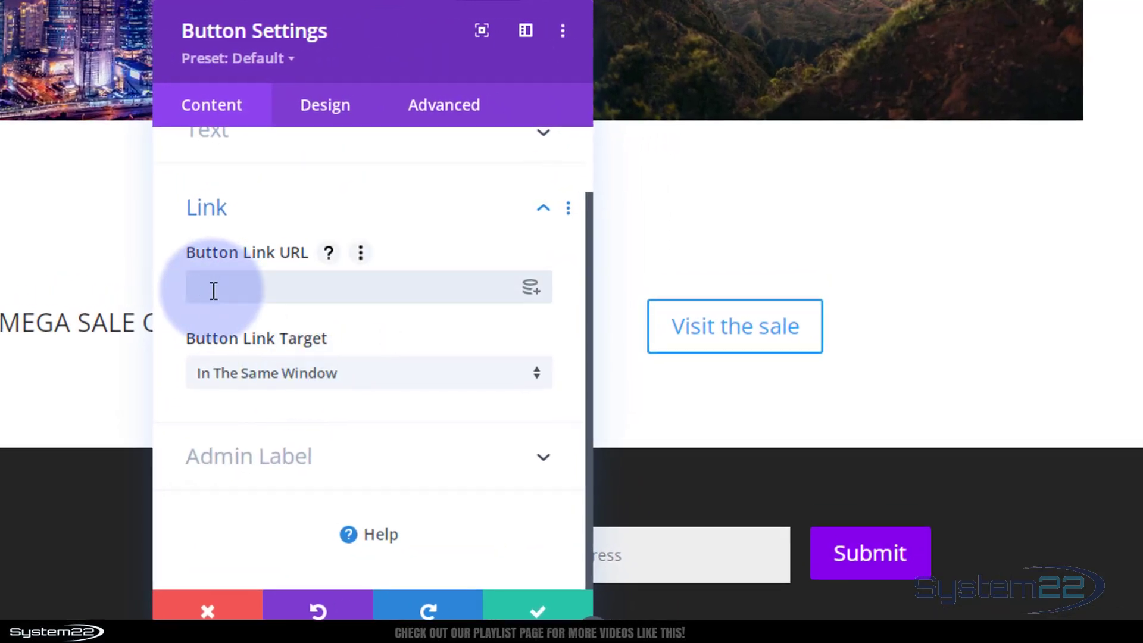
type("#")
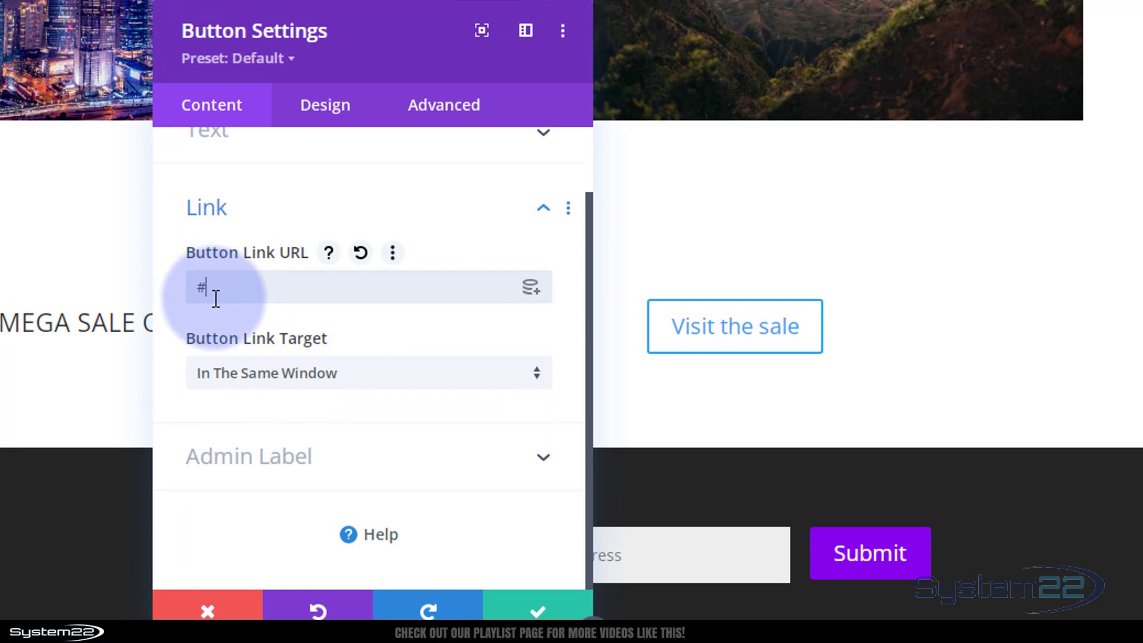
Enable custom styles for the sale button and set its text size to 16px
left_click(332, 110)
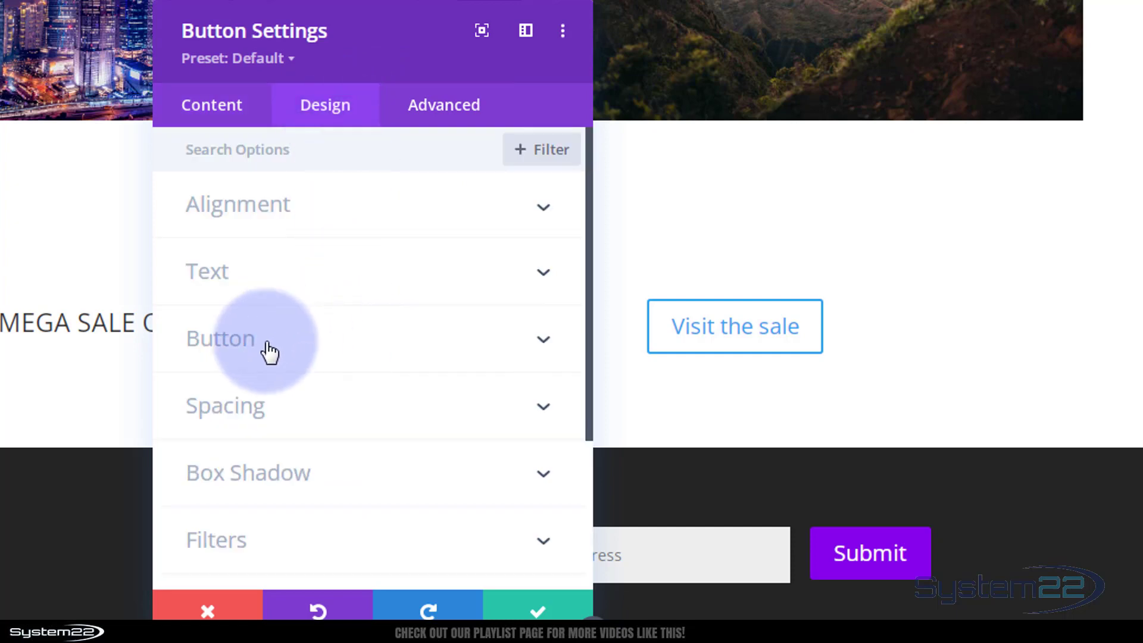
left_click(292, 344)
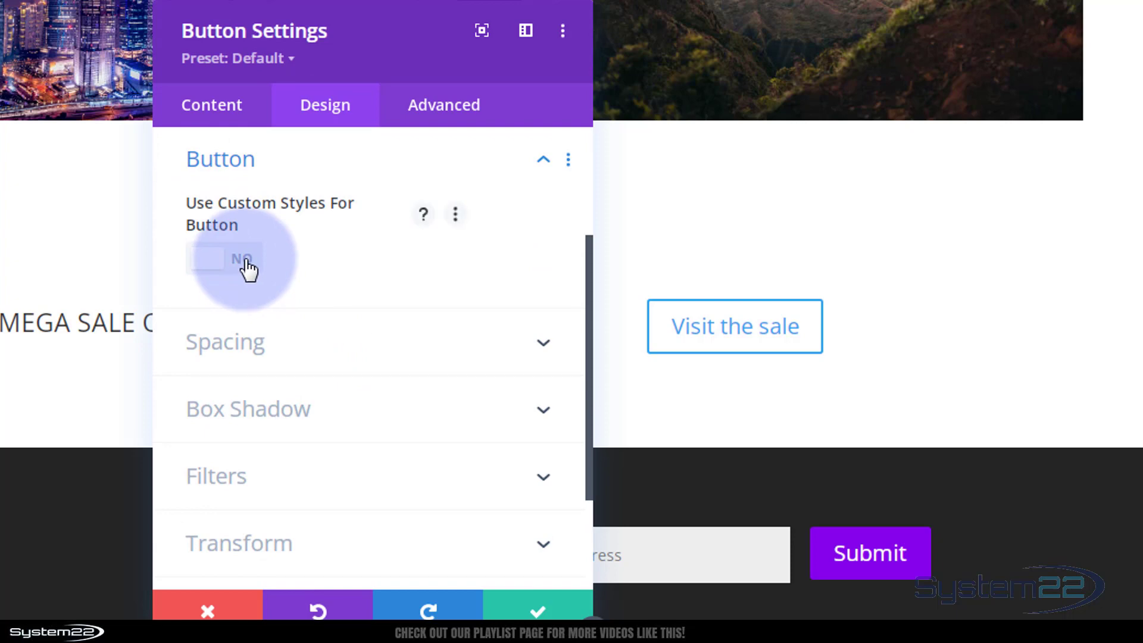
left_click(247, 268)
left_click(464, 343)
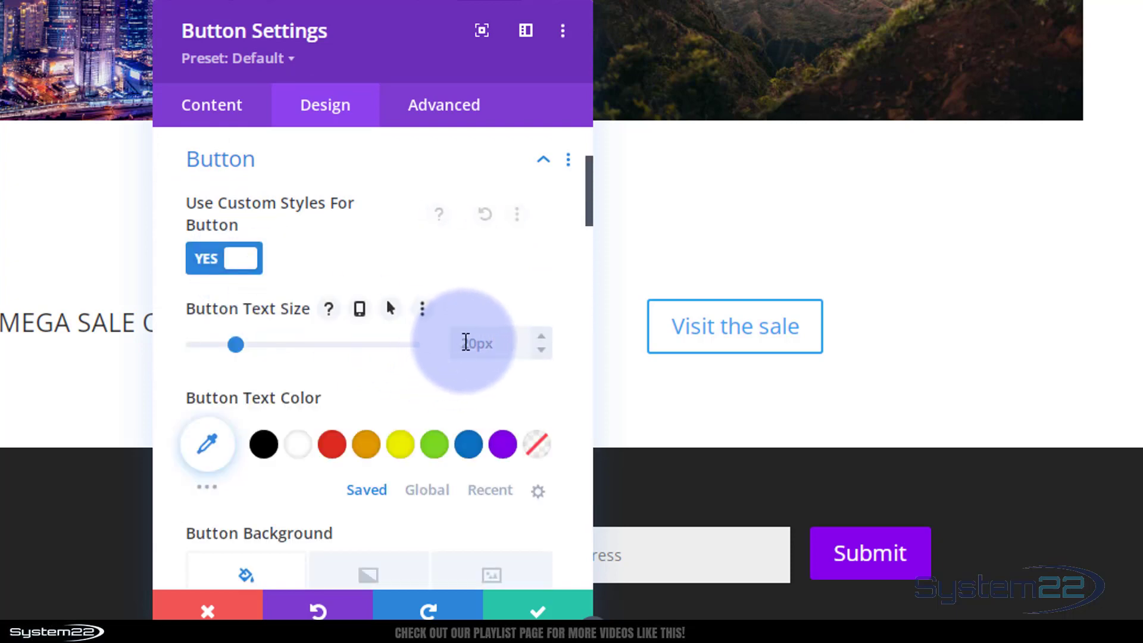
type("16")
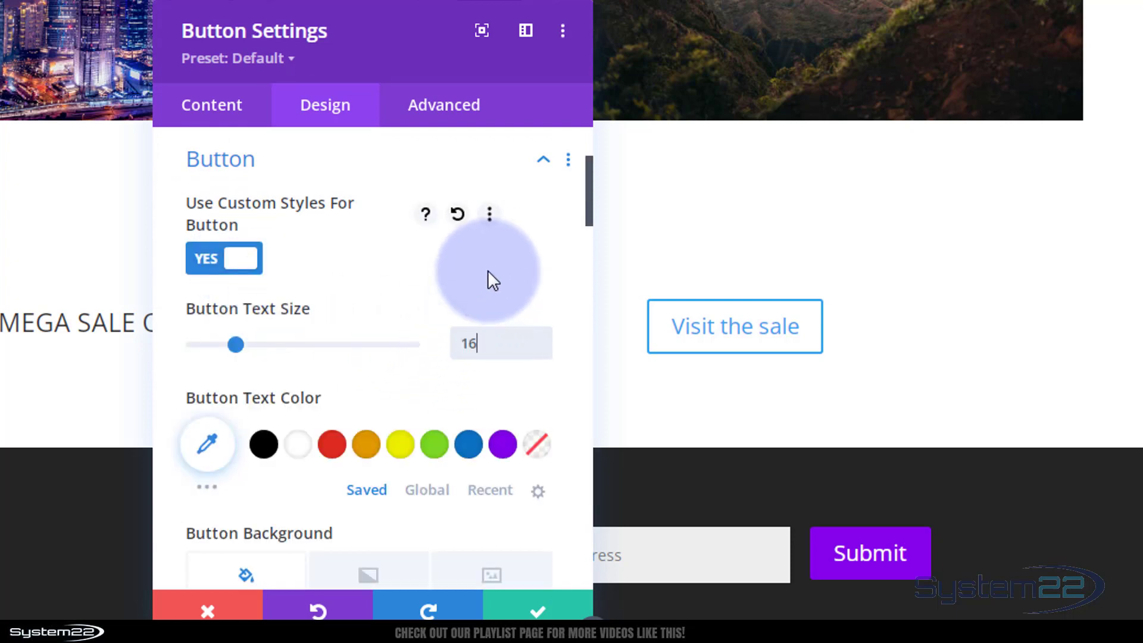
type("px")
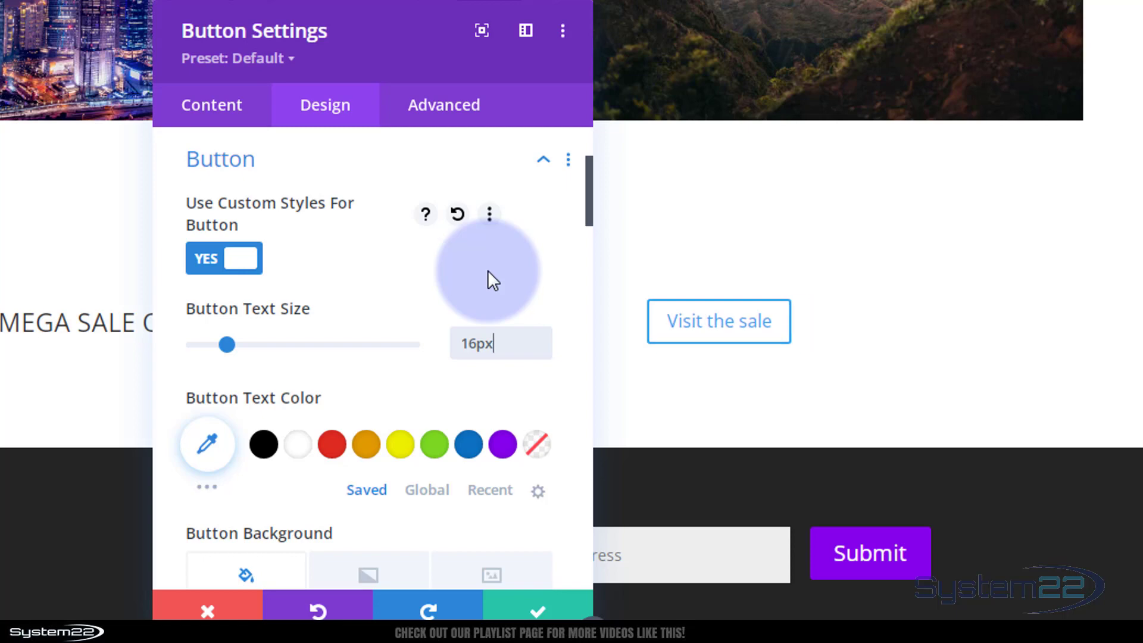
Set the button's text color to white (#ffffff) and its background to the saved blue
left_click(308, 443)
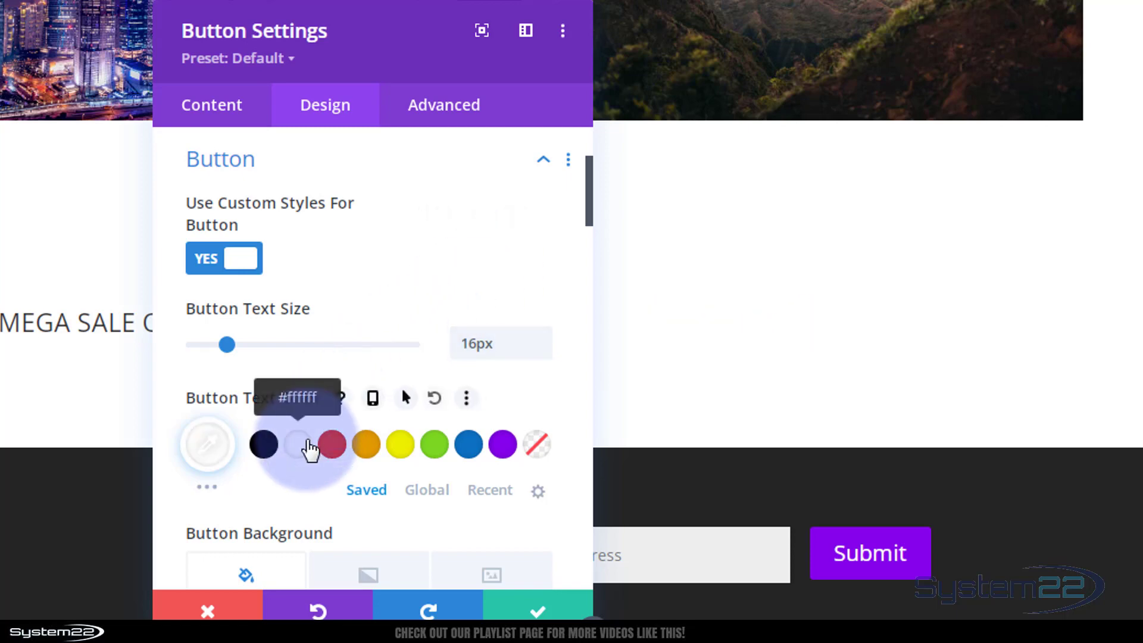
scroll(345, 298, "down", 5)
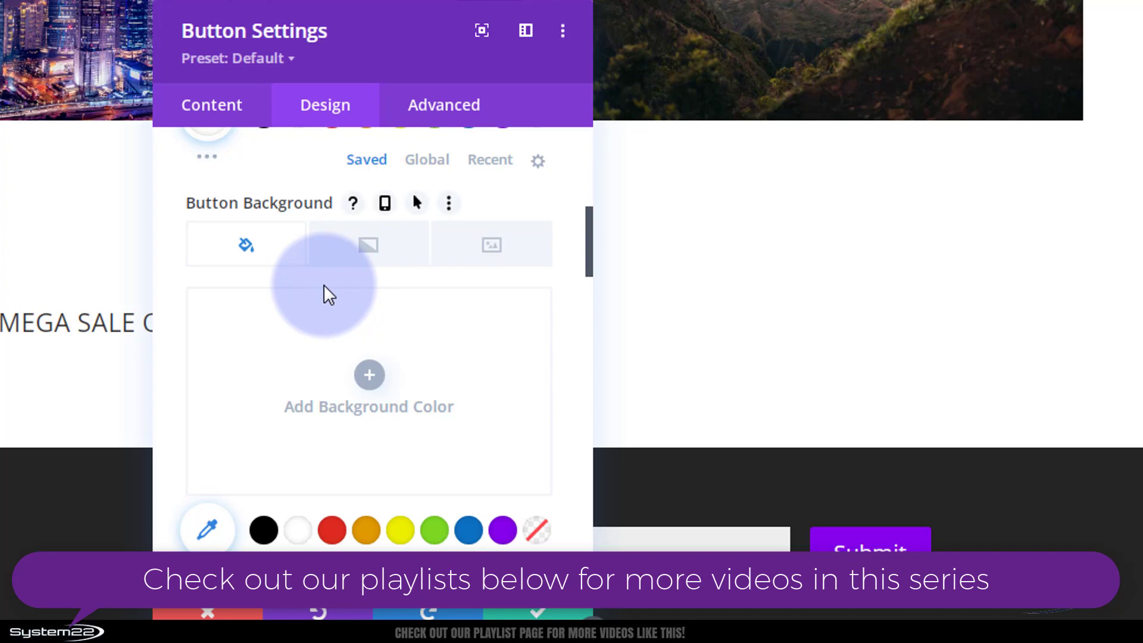
left_click(468, 531)
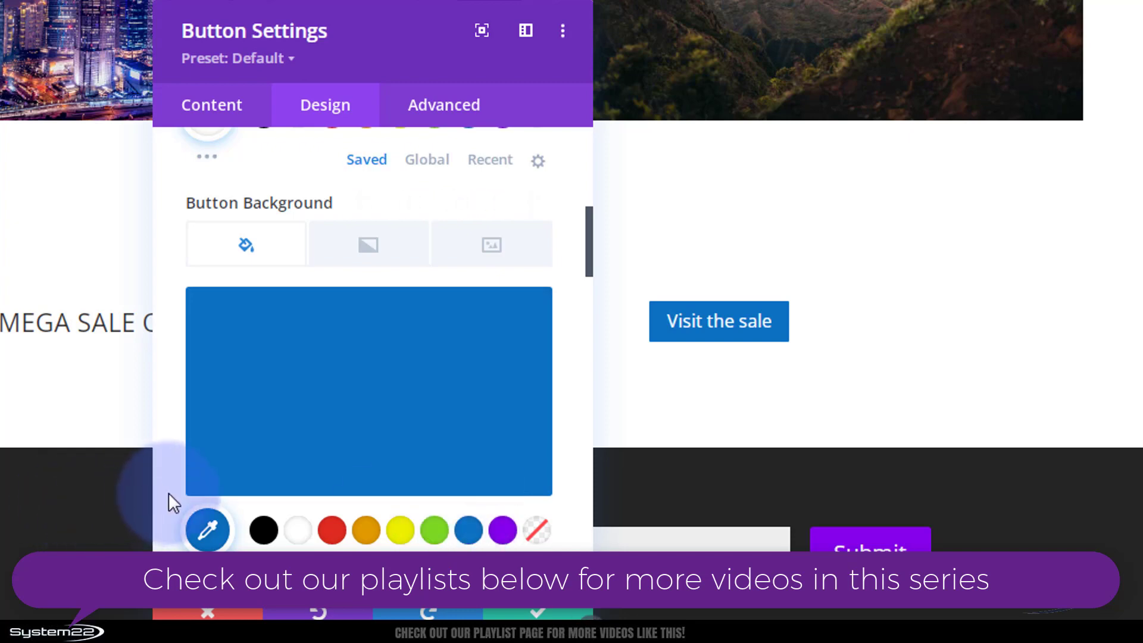
scroll(172, 499, "down", 2)
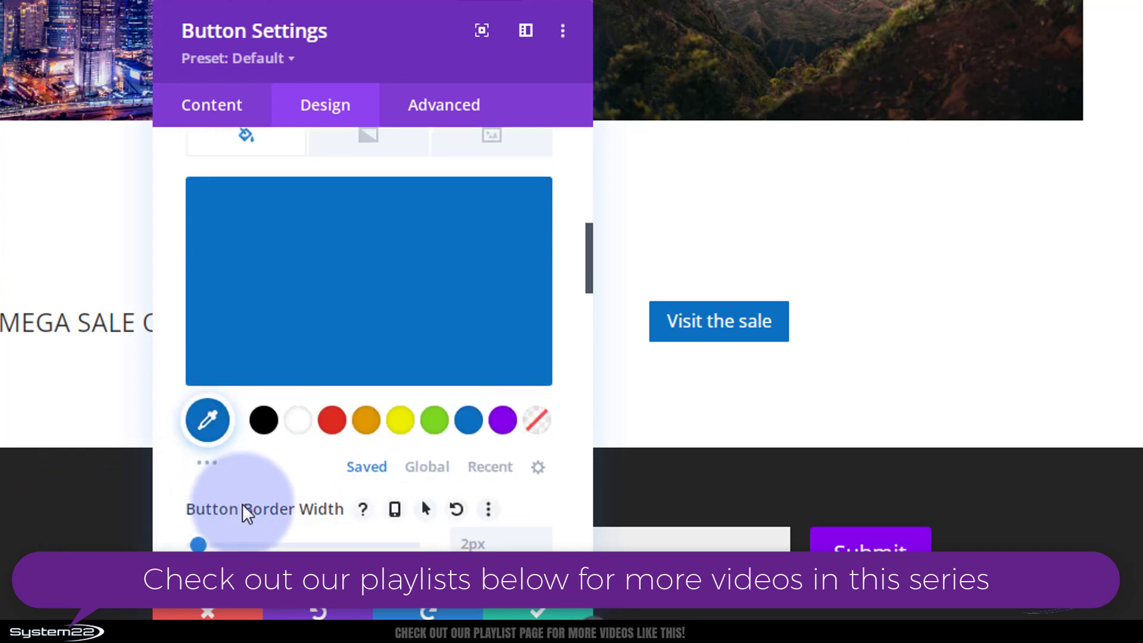
scroll(198, 499, "up", 3)
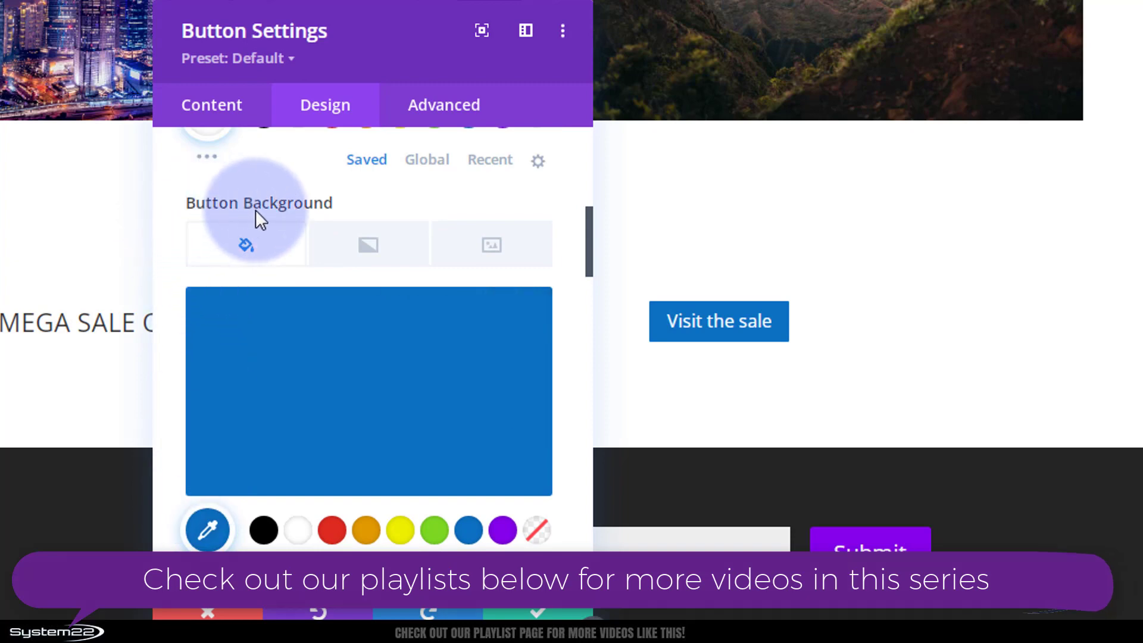
Give the button background a green hover color and return to its desktop state
mouse_move(257, 209)
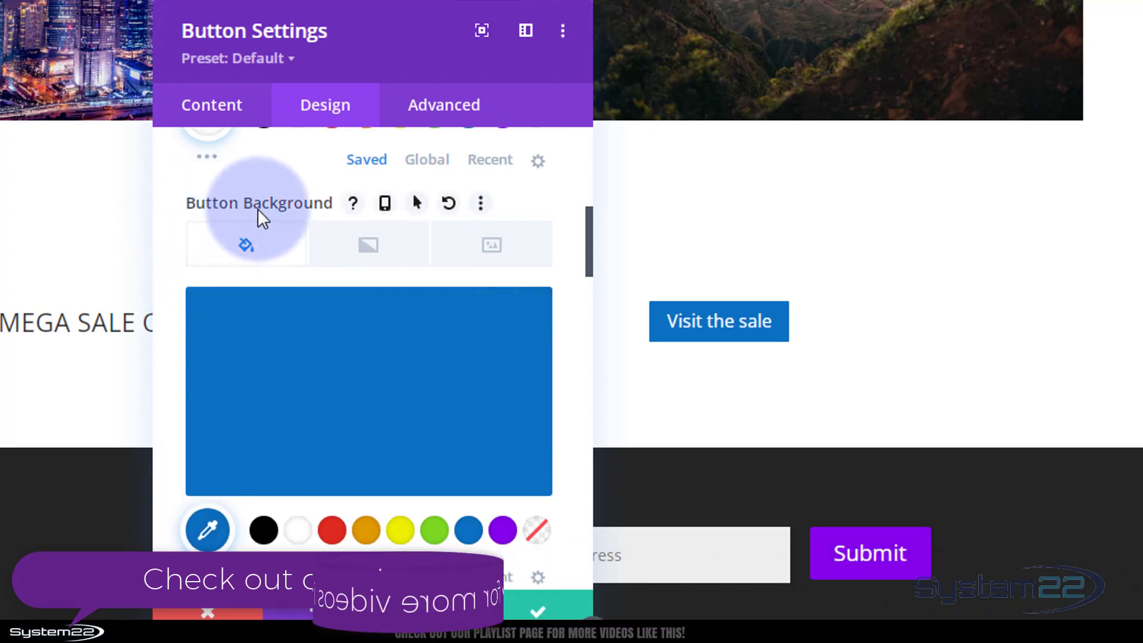
left_click(416, 205)
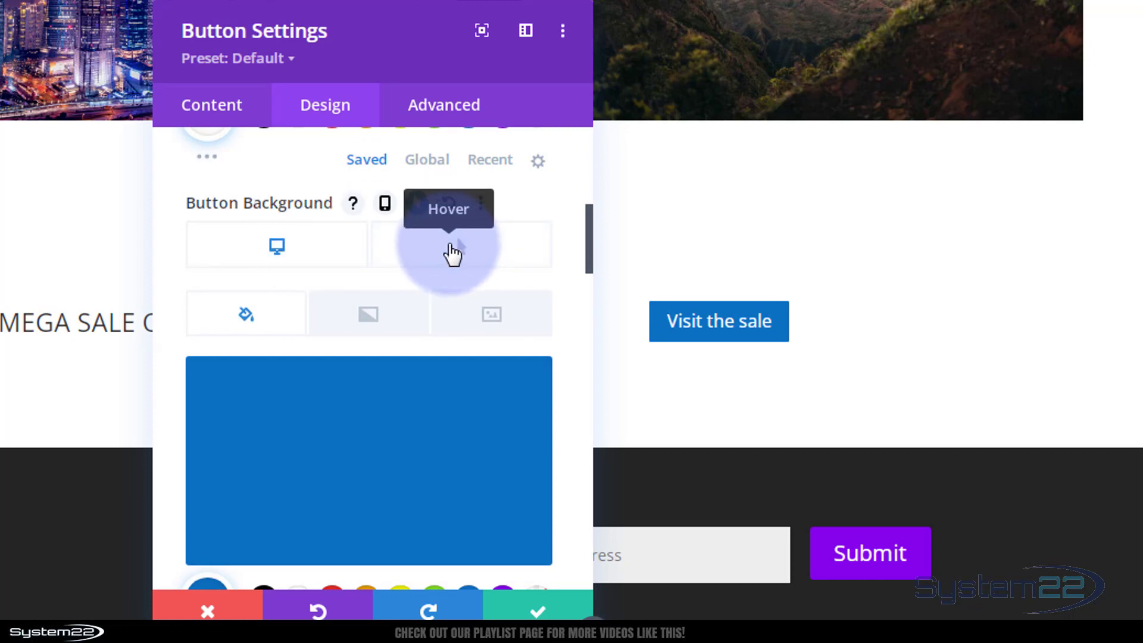
left_click(452, 253)
scroll(448, 321, "down", 2)
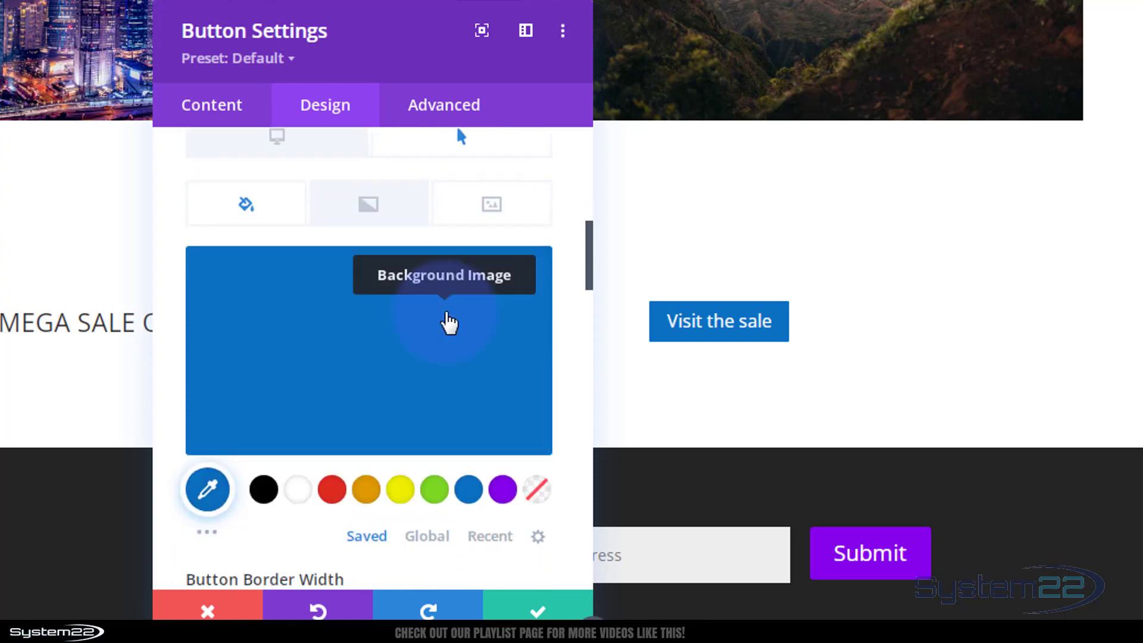
left_click(434, 499)
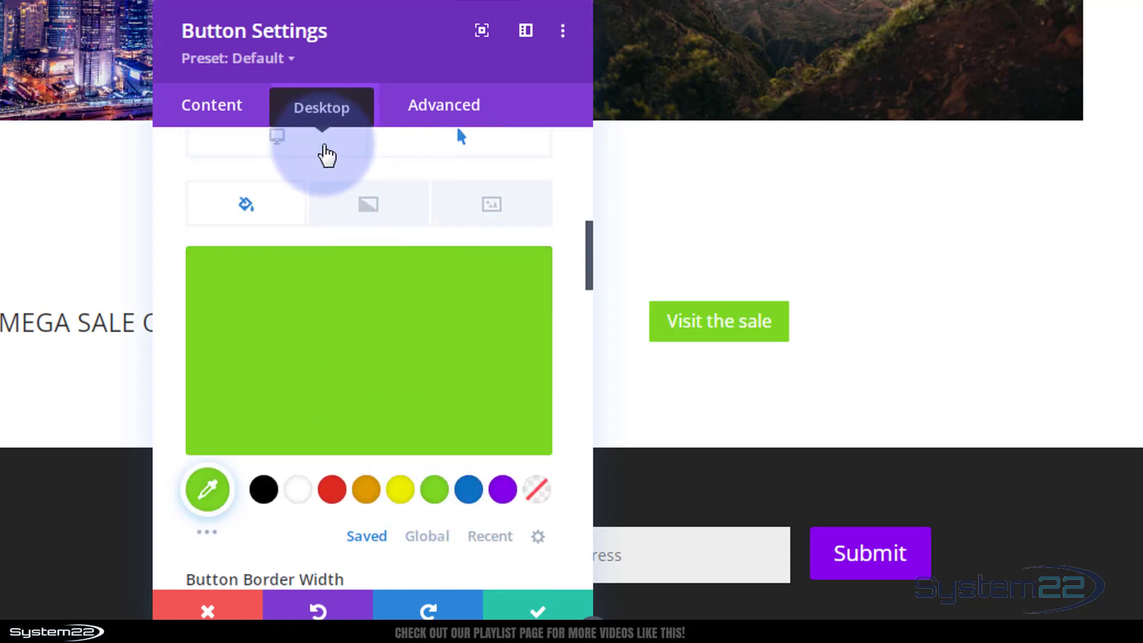
left_click(327, 156)
Set the button's border width to 0px
scroll(332, 219, "down", 5)
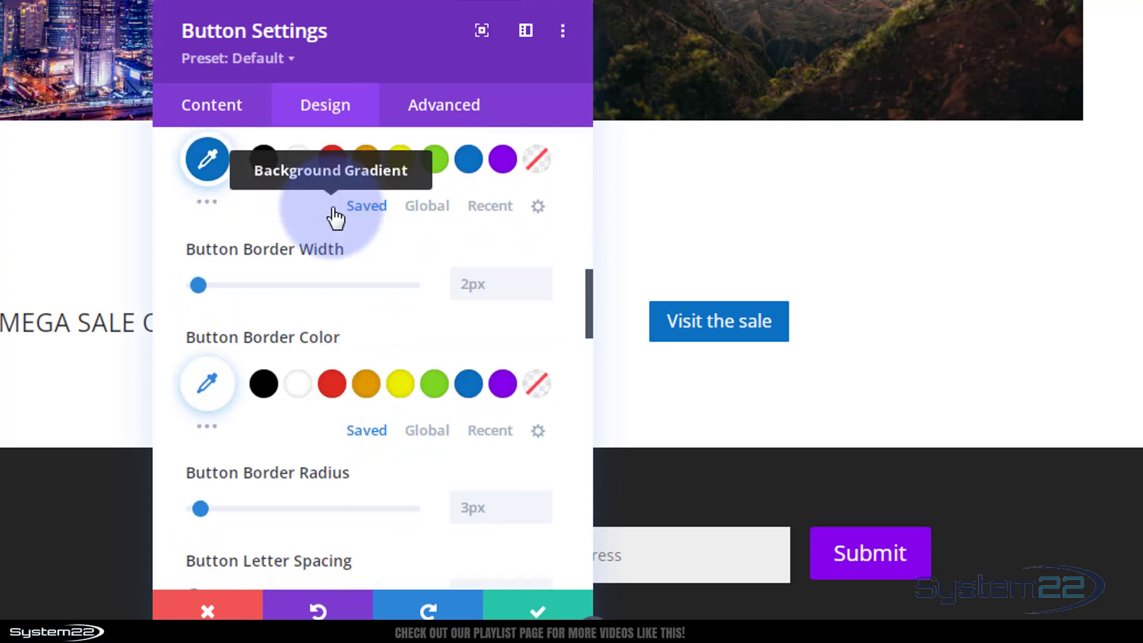
left_click(539, 290)
left_click(539, 291)
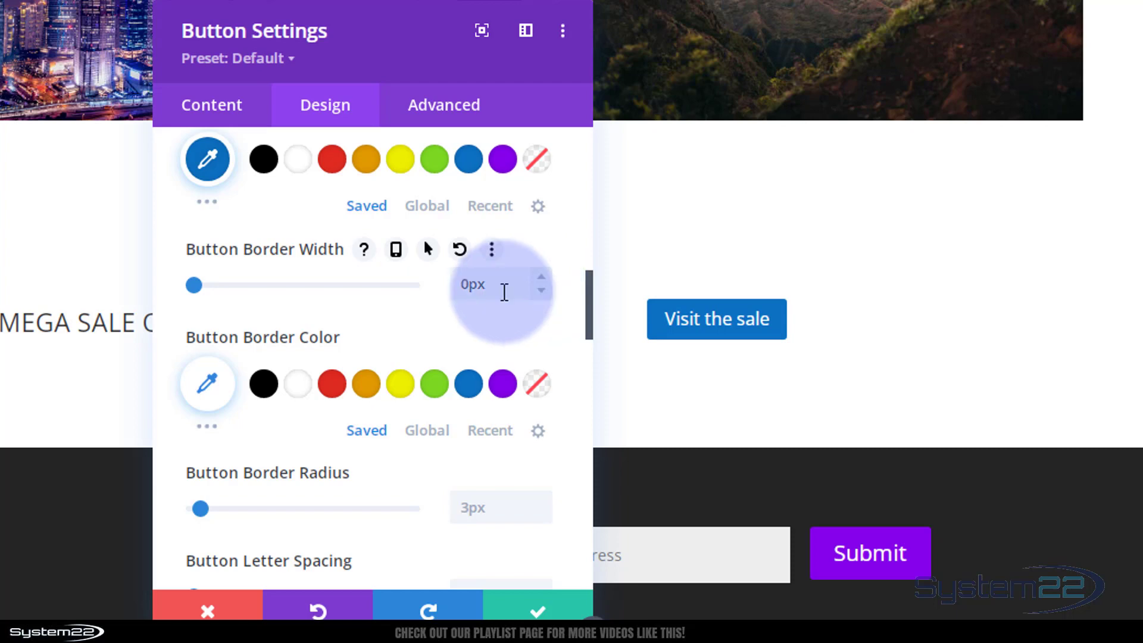
Set the button's border radius to 25px and style its text as all uppercase
scroll(384, 309, "down", 2)
scroll(386, 310, "down", 2)
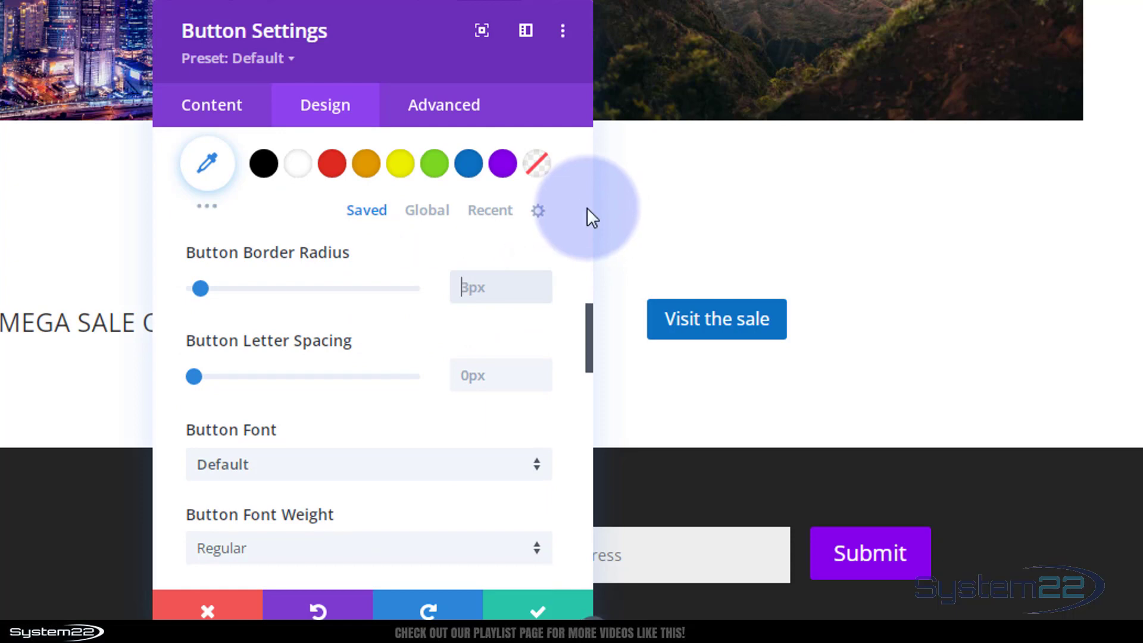
type("25px")
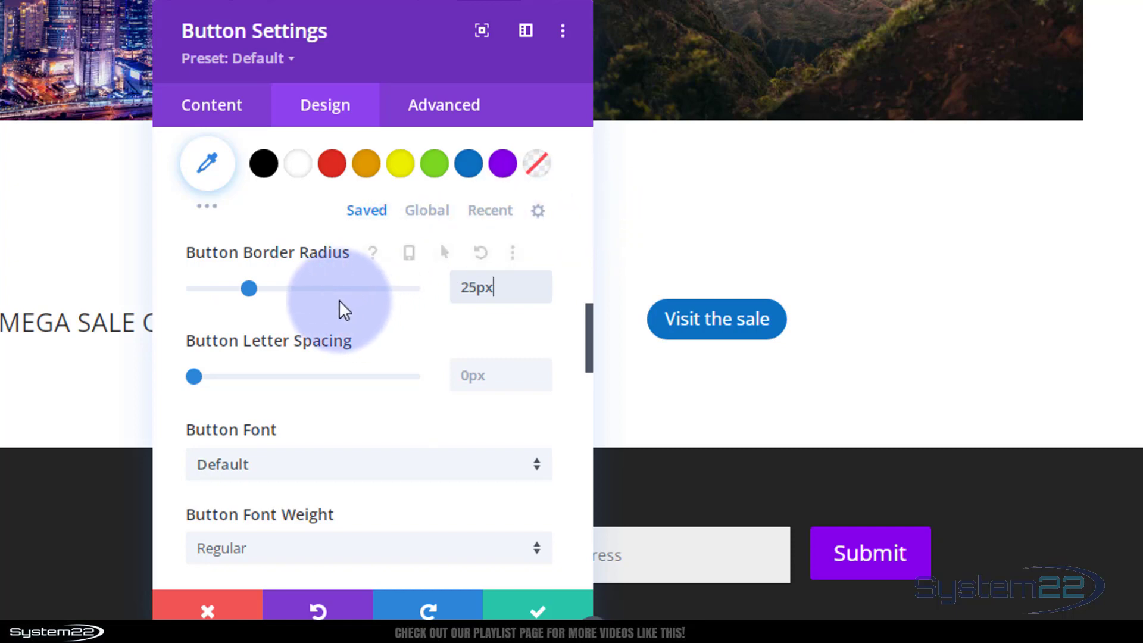
scroll(338, 298, "down", 4)
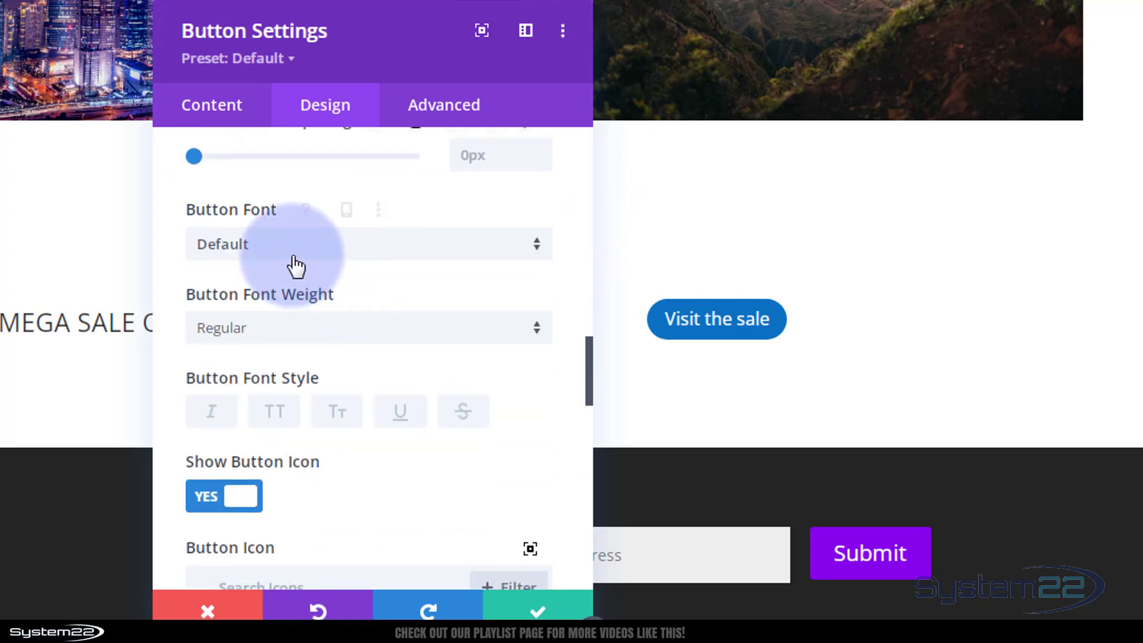
left_click(275, 412)
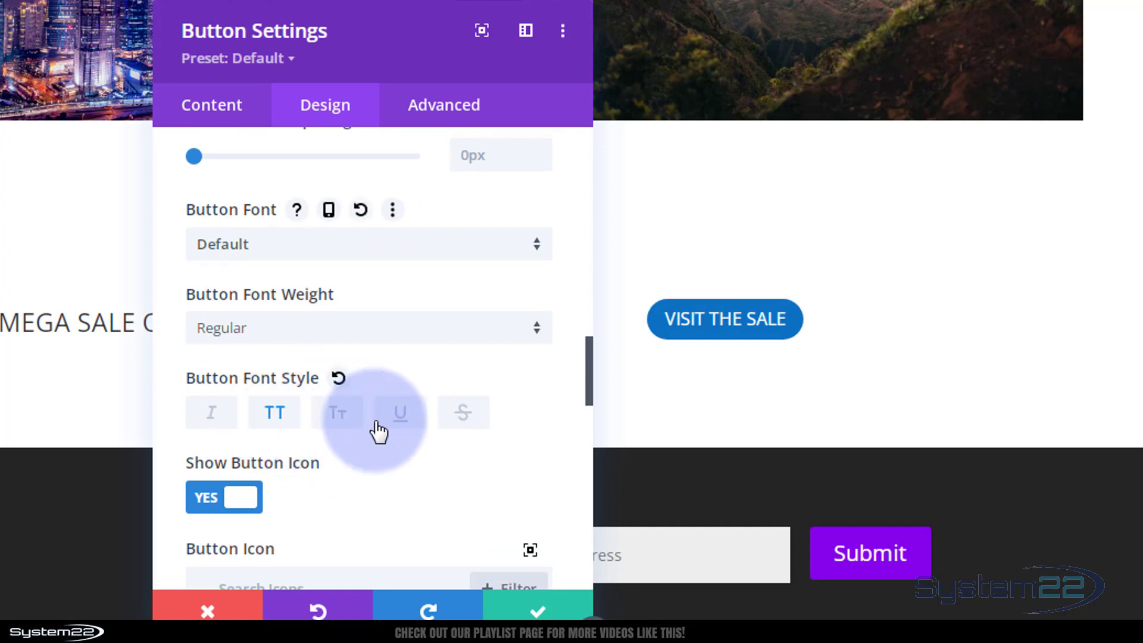
Try a circled double right arrow as the button icon, toggling whether it shows only on hover
scroll(378, 429, "down", 2)
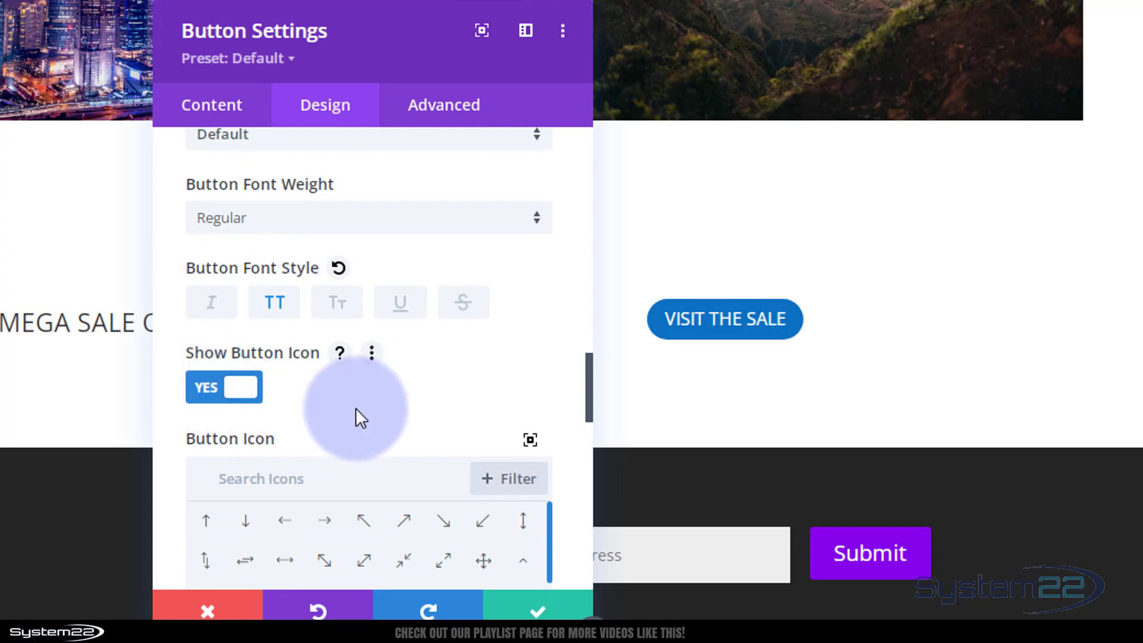
scroll(355, 416, "down", 4)
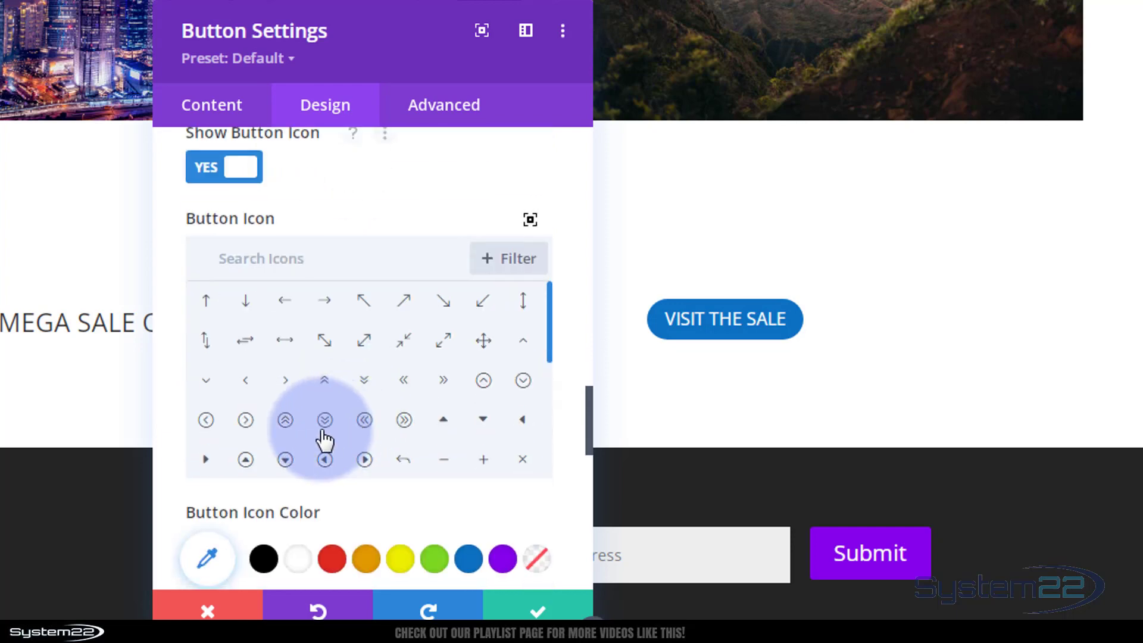
left_click(404, 421)
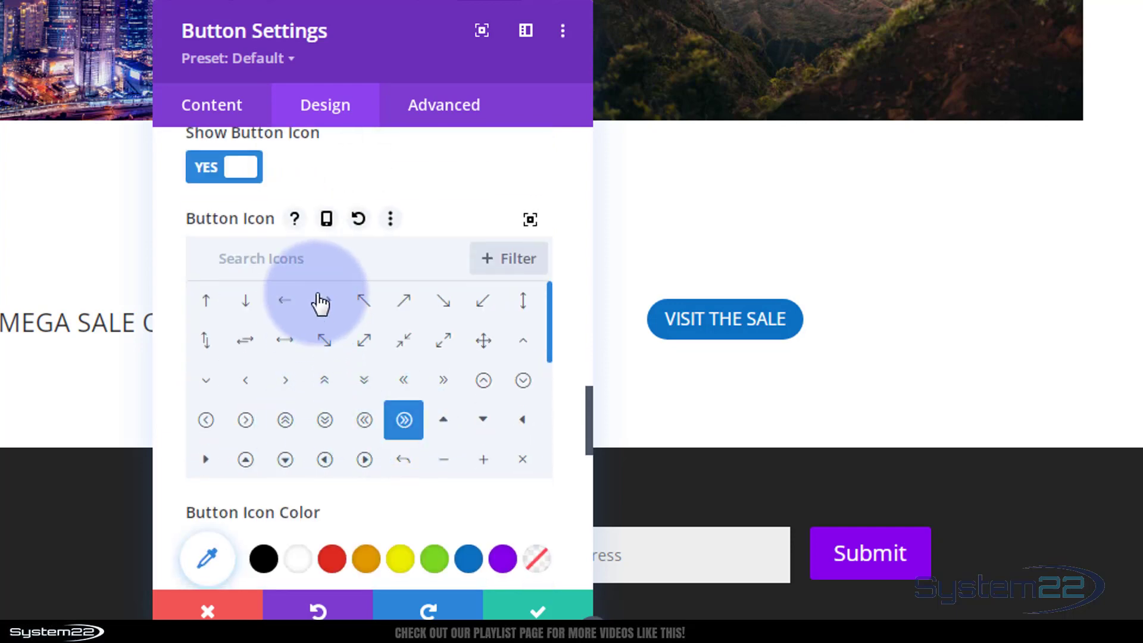
scroll(319, 298, "down", 5)
scroll(270, 501, "down", 1)
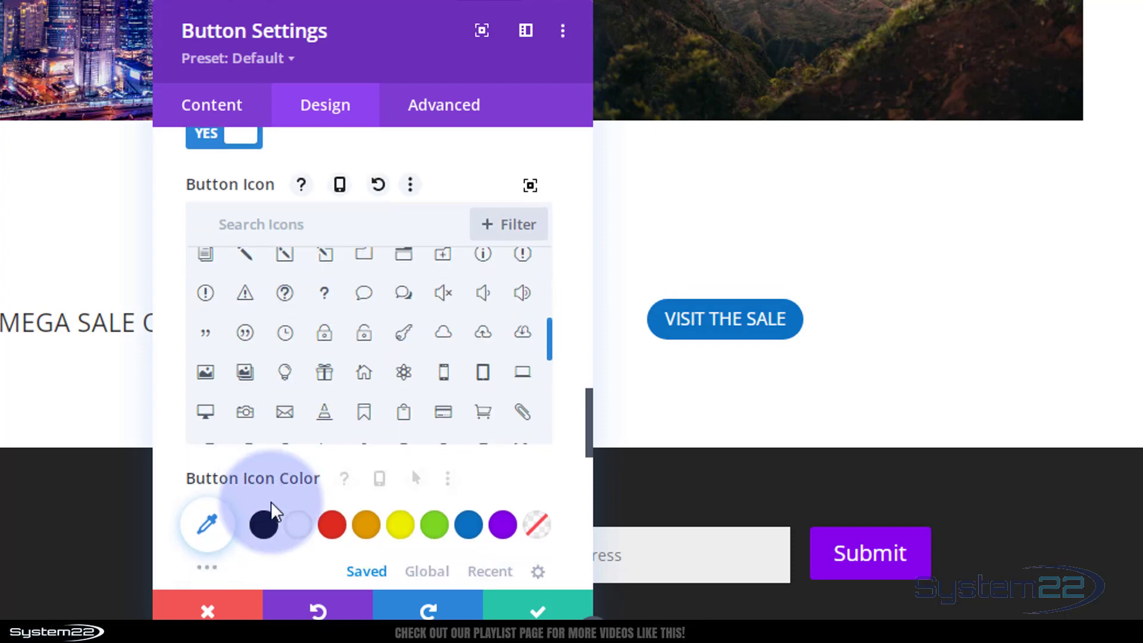
scroll(271, 502, "down", 5)
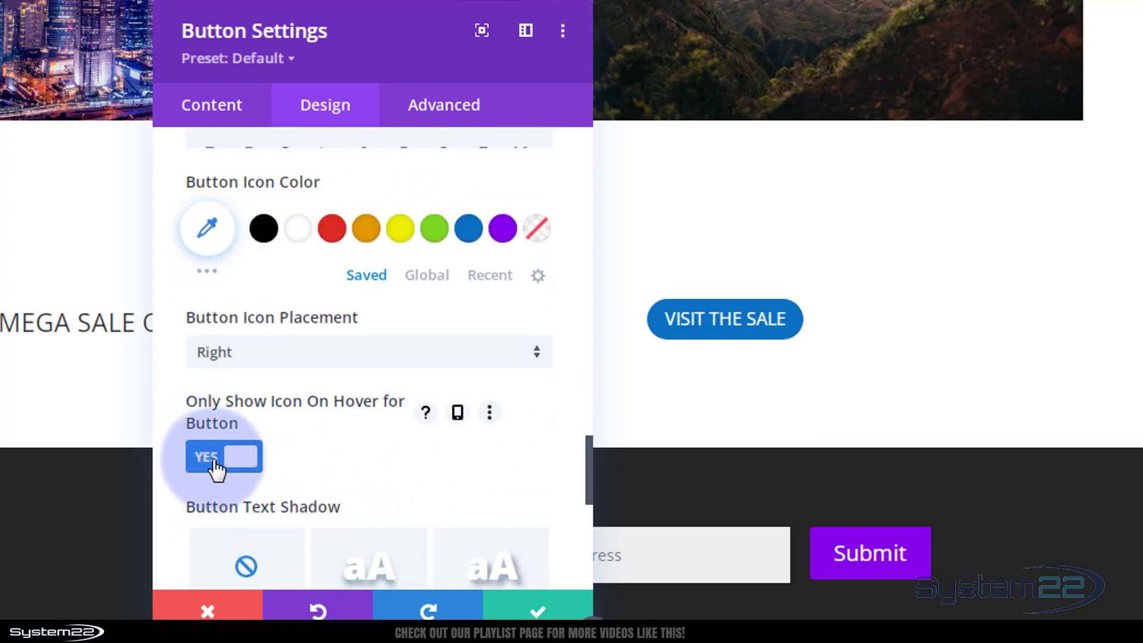
left_click(217, 470)
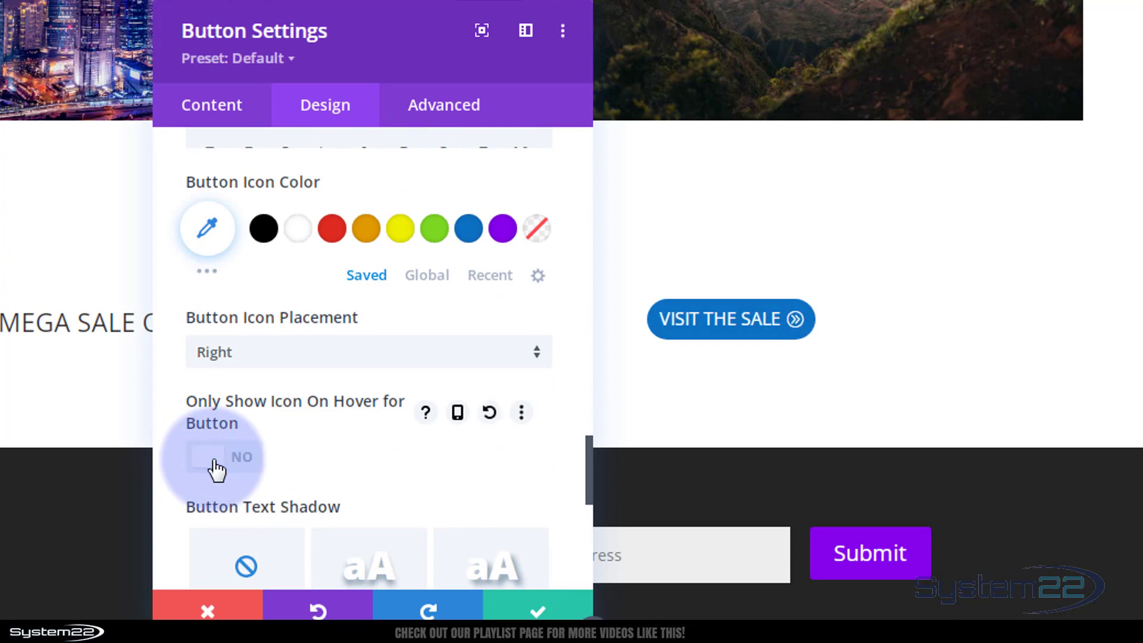
left_click(218, 467)
scroll(301, 461, "up", 5)
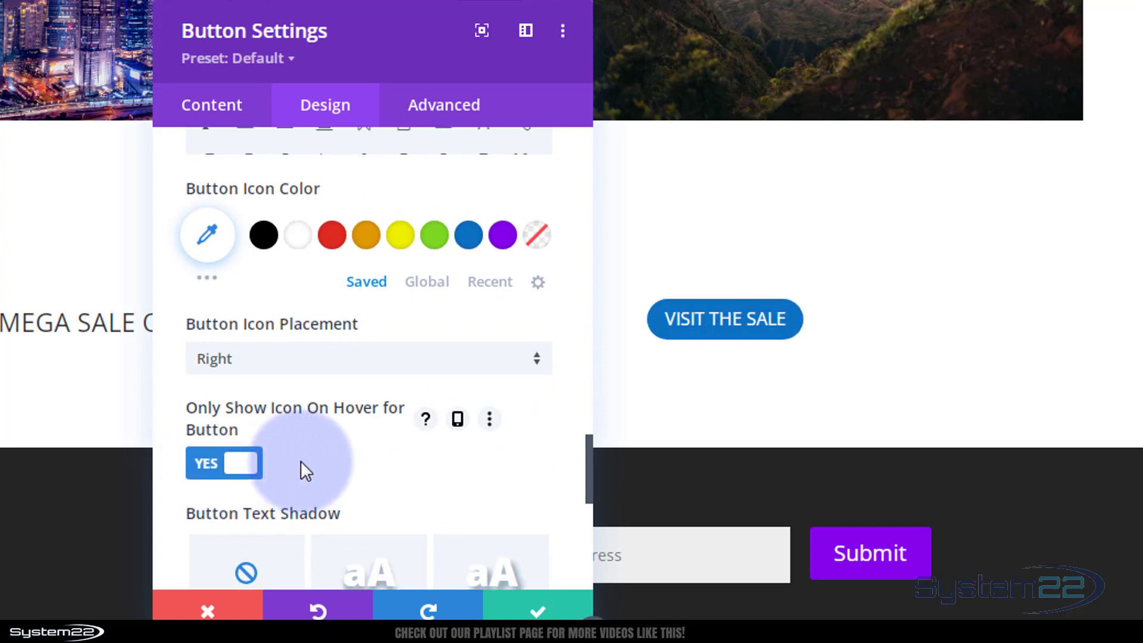
Turn off the button icon and save the button settings
left_click(232, 173)
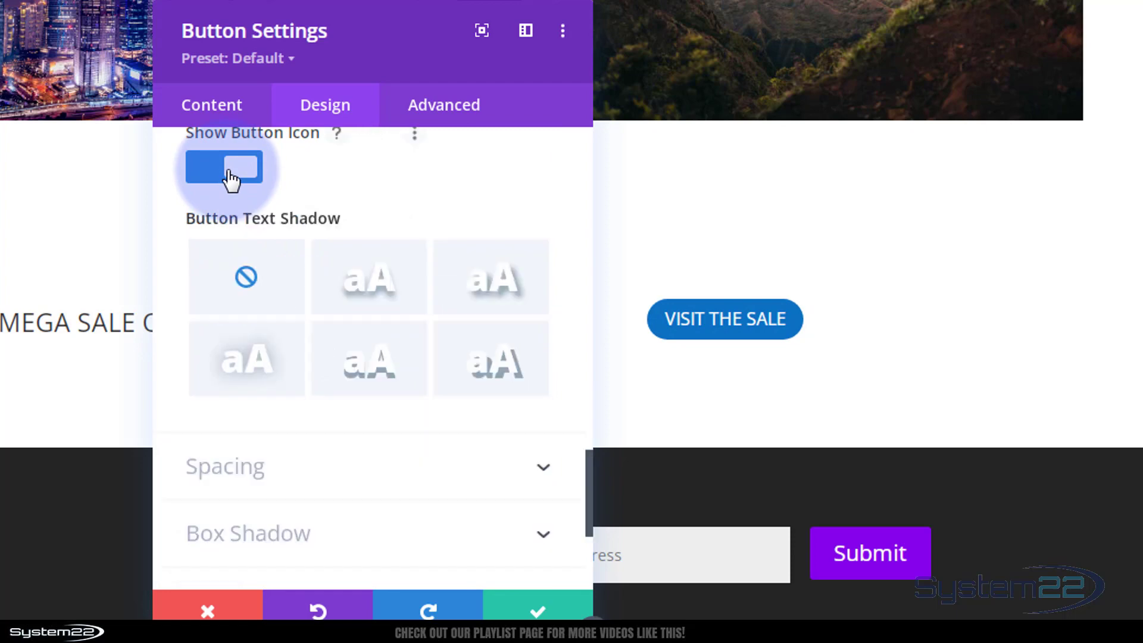
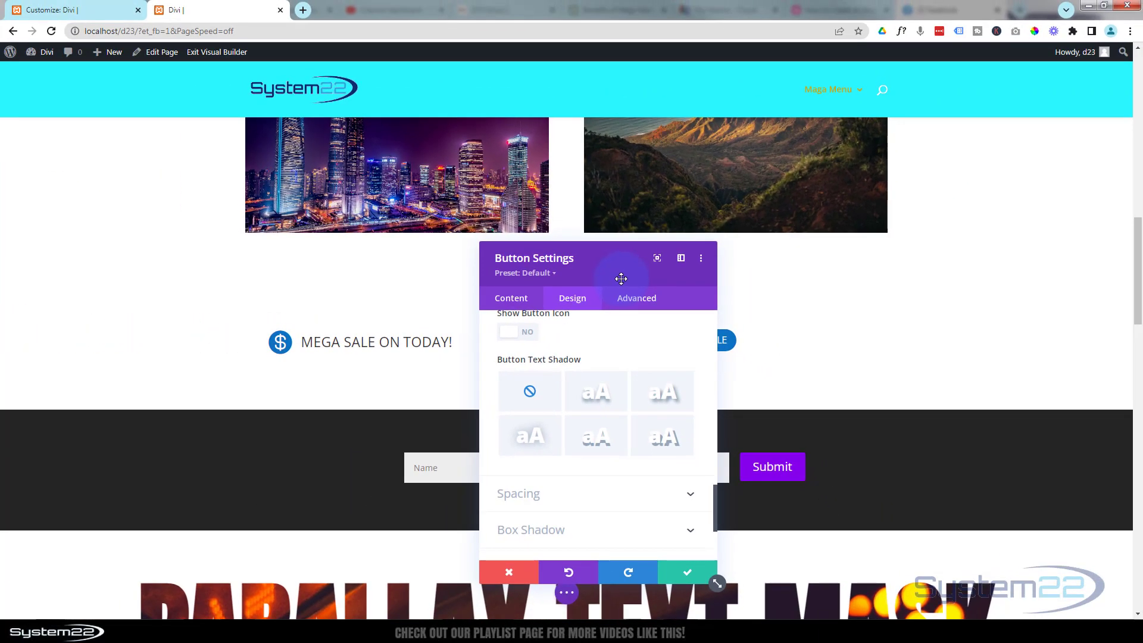
left_click(689, 574)
Open the settings of the row holding the sale blurb and button, and set its background colour to black (#000000)
mouse_move(100, 328)
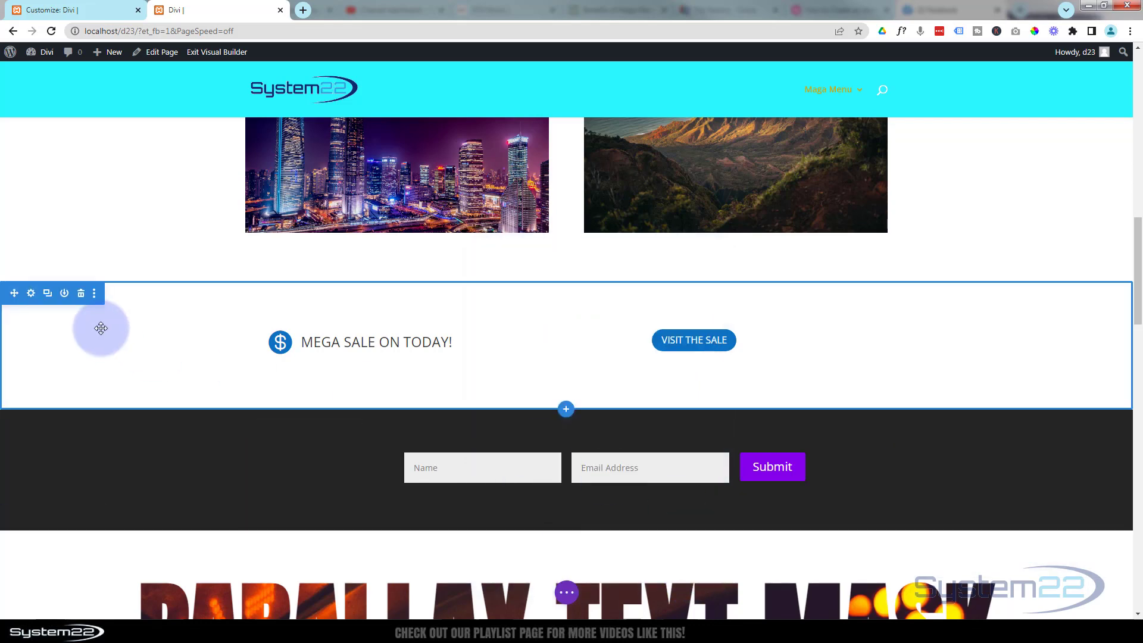
mouse_move(235, 345)
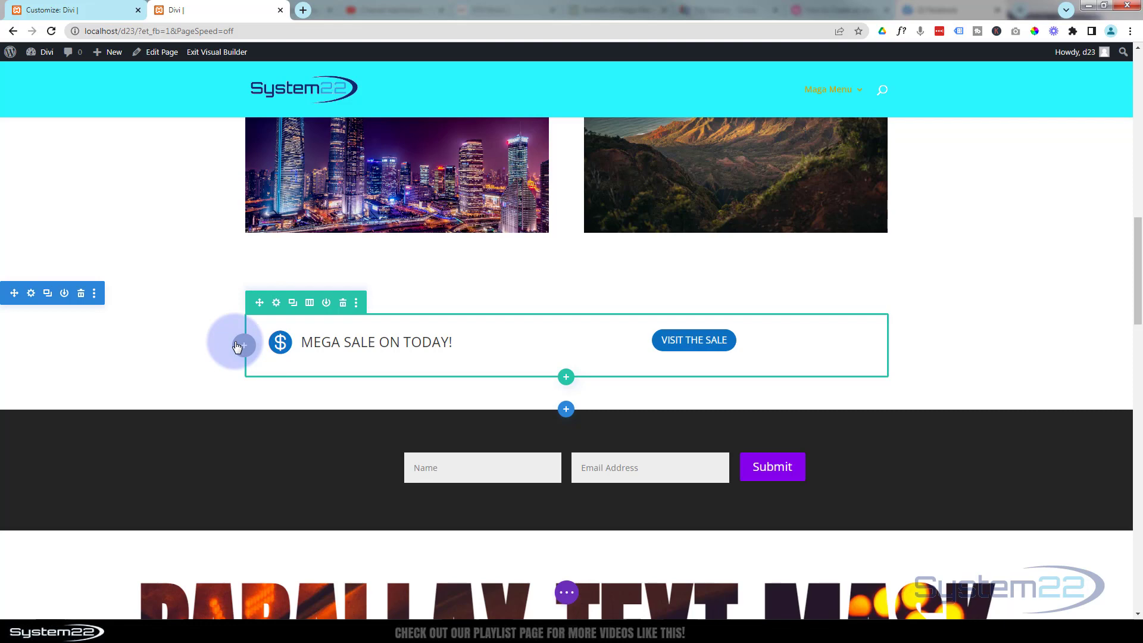
left_click(276, 303)
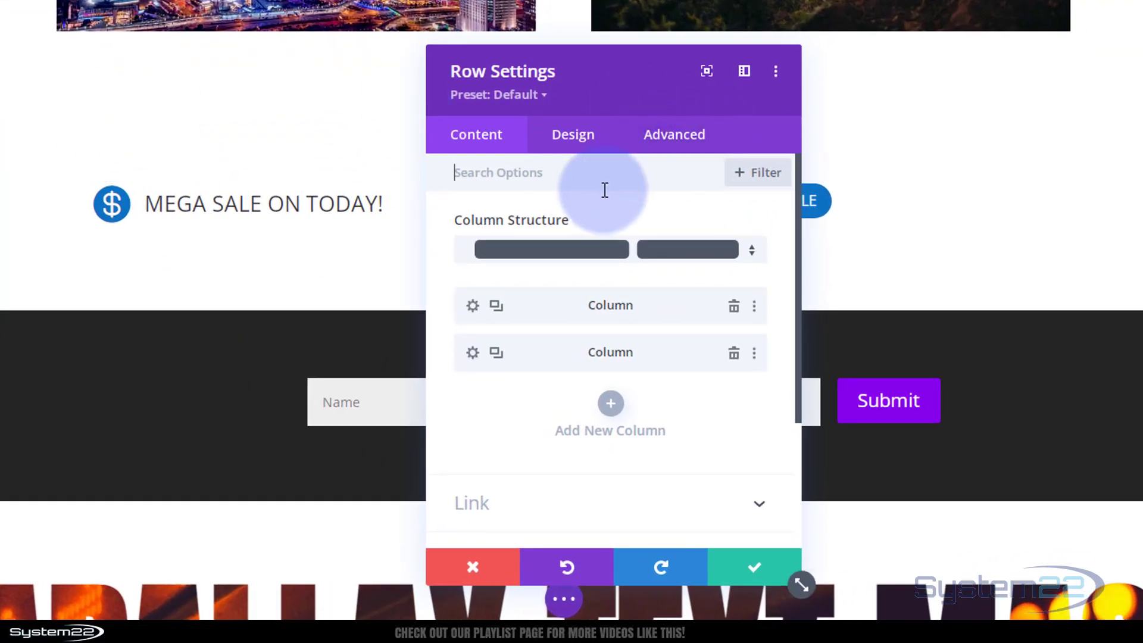
scroll(603, 189, "down", 3)
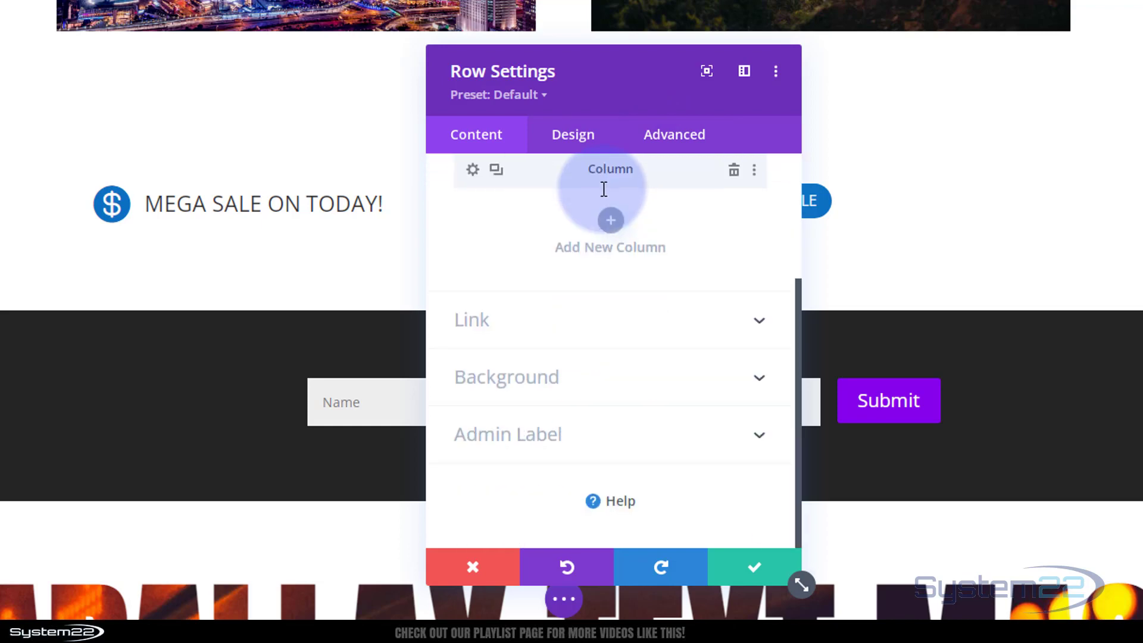
left_click(584, 379)
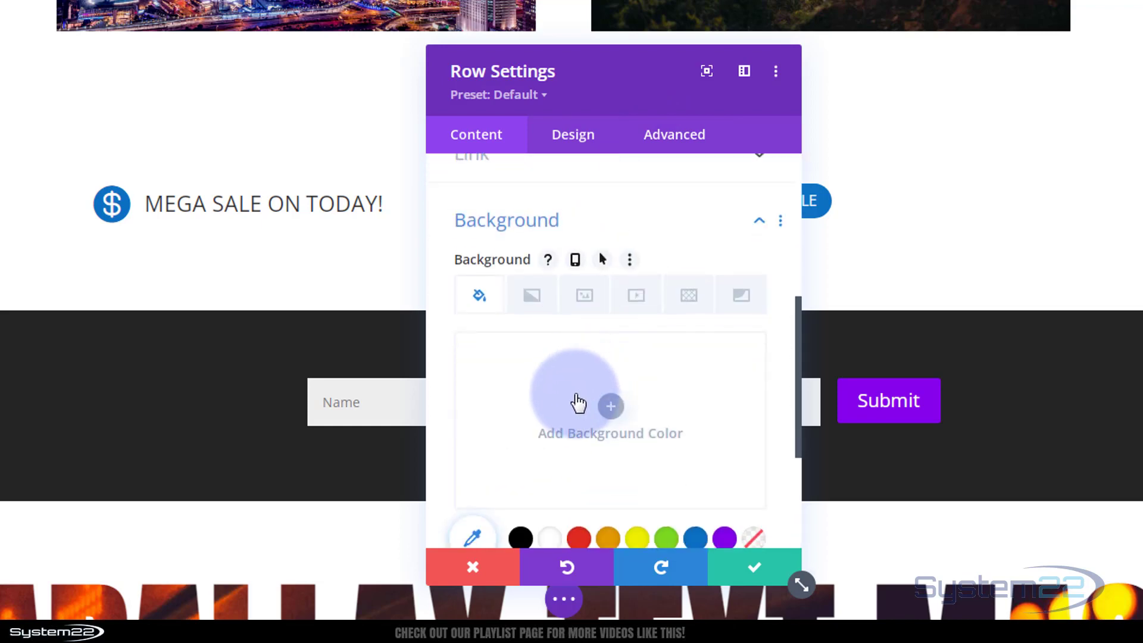
scroll(573, 399, "down", 3)
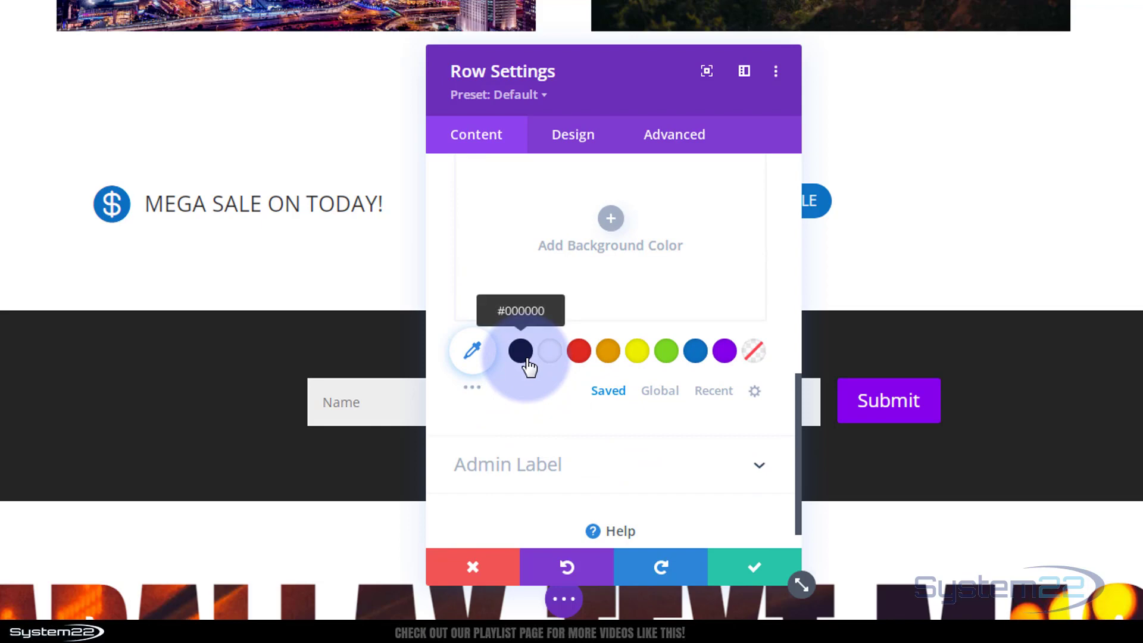
left_click(526, 360)
left_click_drag(617, 104, 1084, 76)
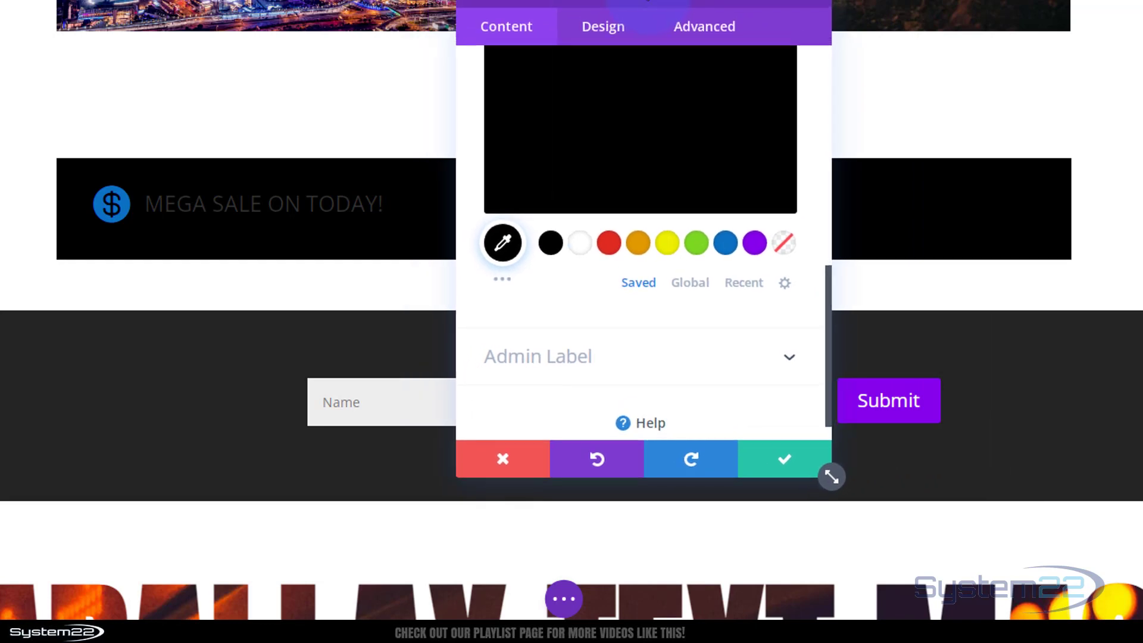
Set the row's width and max width both to 100% so the black strip spans the page
left_click(619, 33)
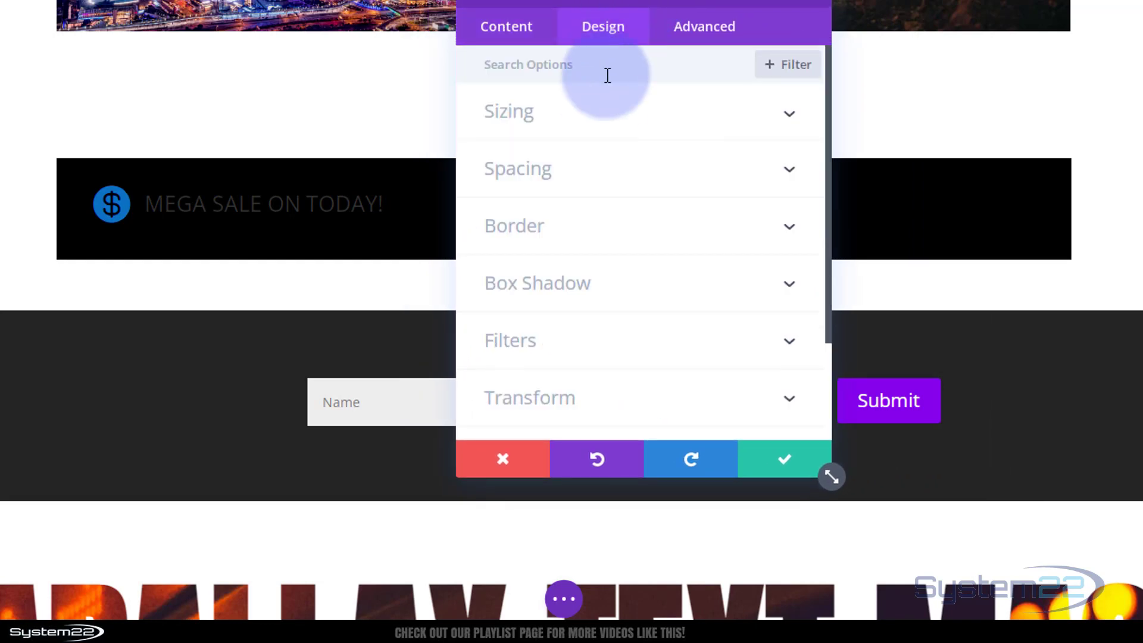
left_click(607, 126)
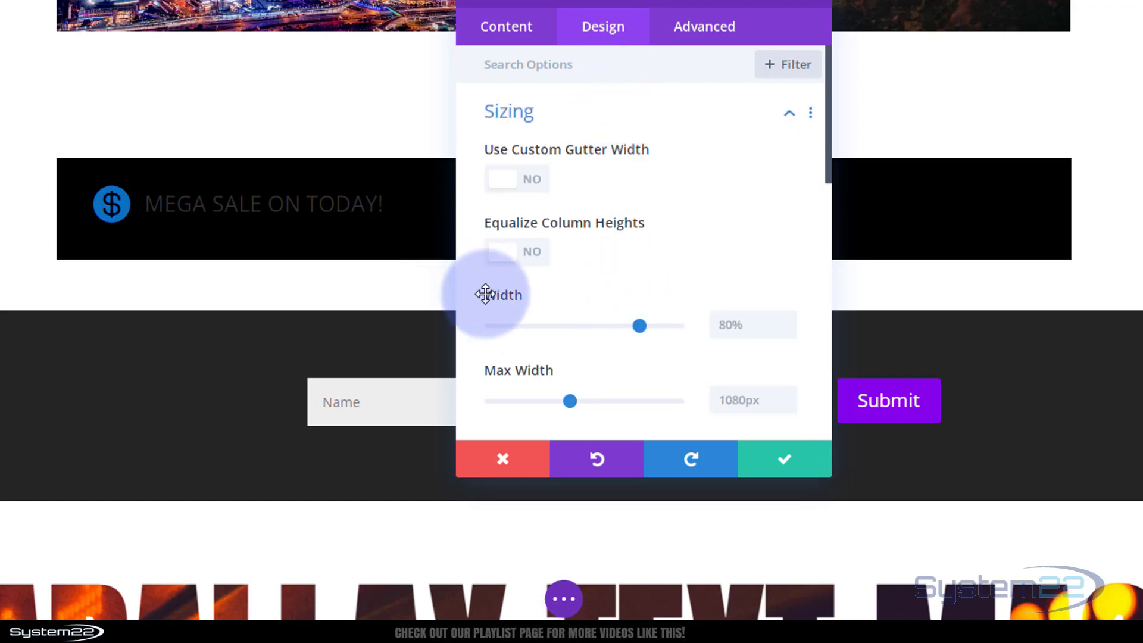
left_click_drag(641, 327, 699, 326)
left_click(755, 324)
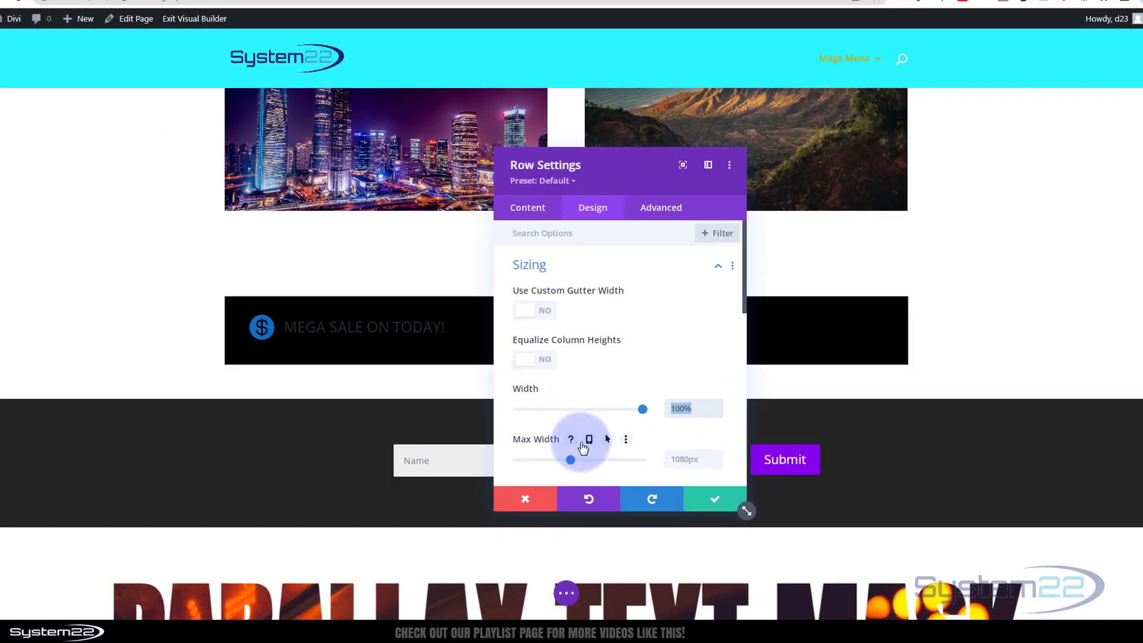
left_click(678, 457)
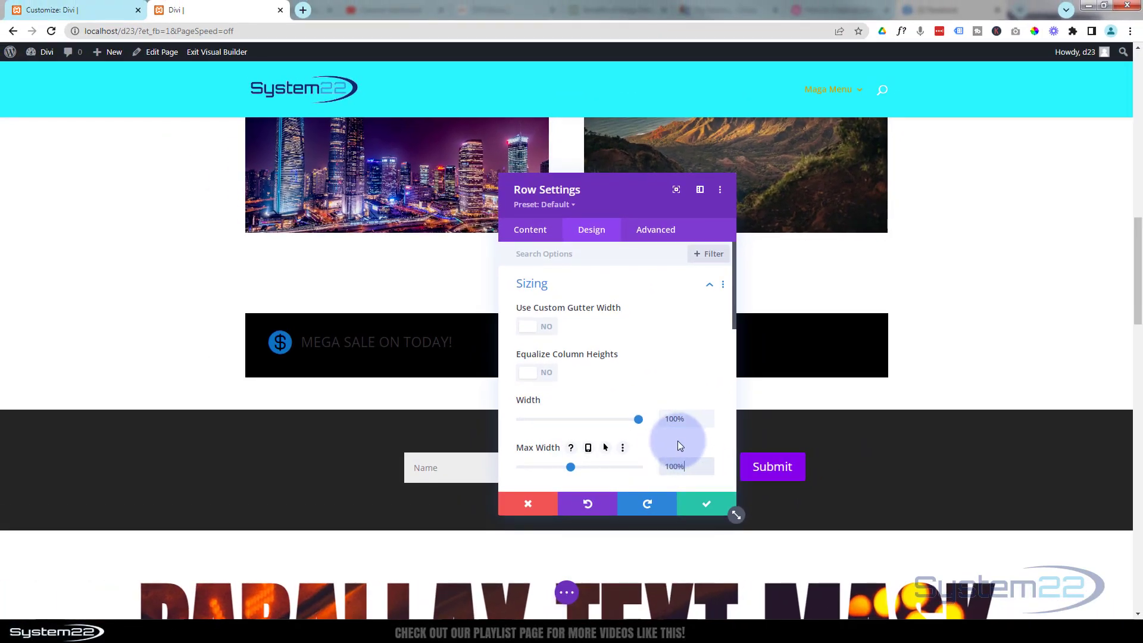
type("100%")
left_click_drag(635, 208, 691, 556)
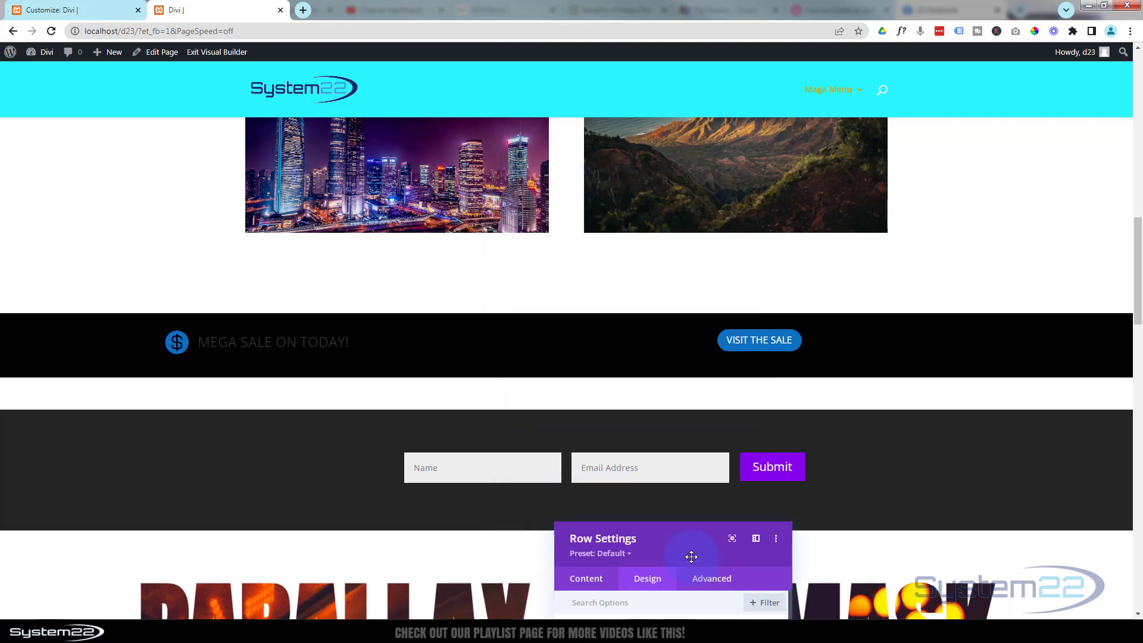
left_click_drag(692, 551, 674, 420)
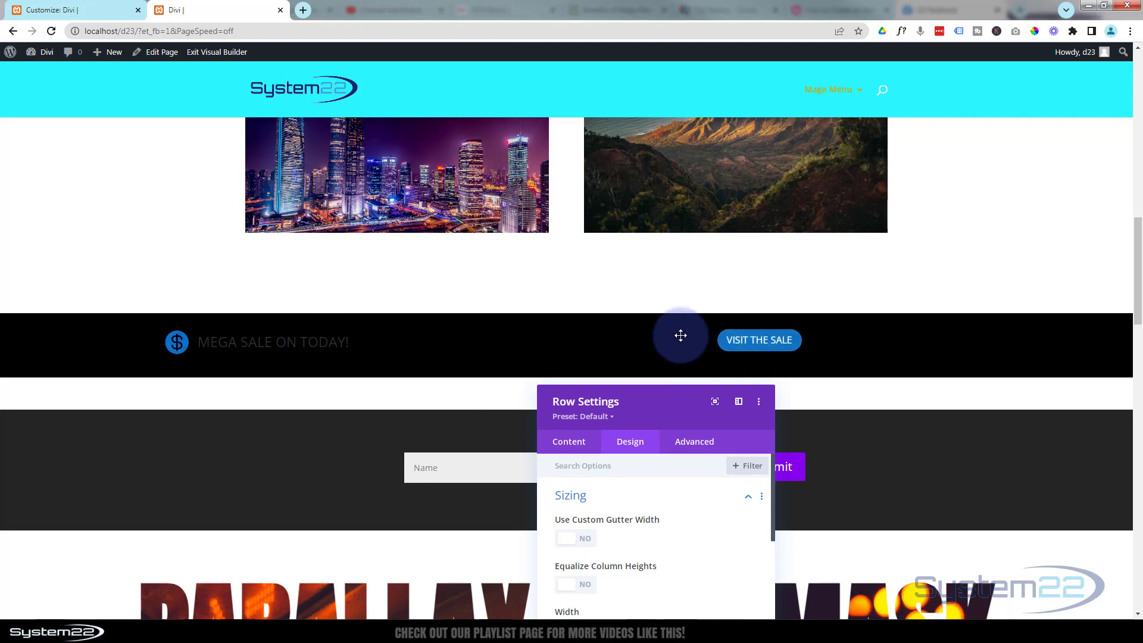
left_click_drag(640, 400, 647, 289)
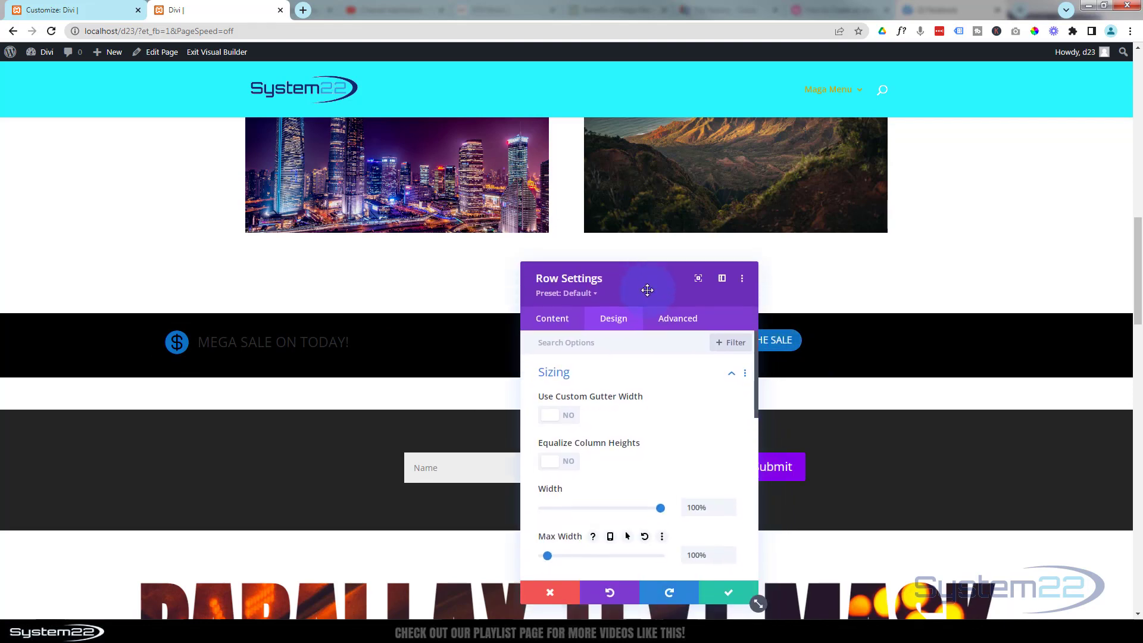
Set the row's top padding to 0px and link the bottom padding to the same value
left_click(610, 375)
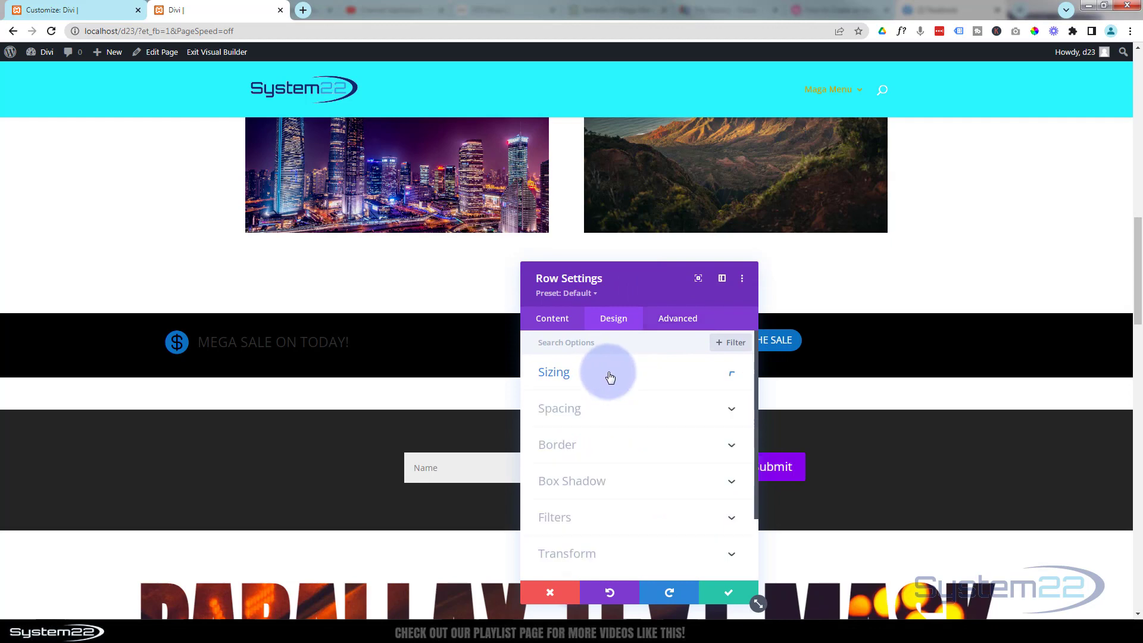
left_click(589, 415)
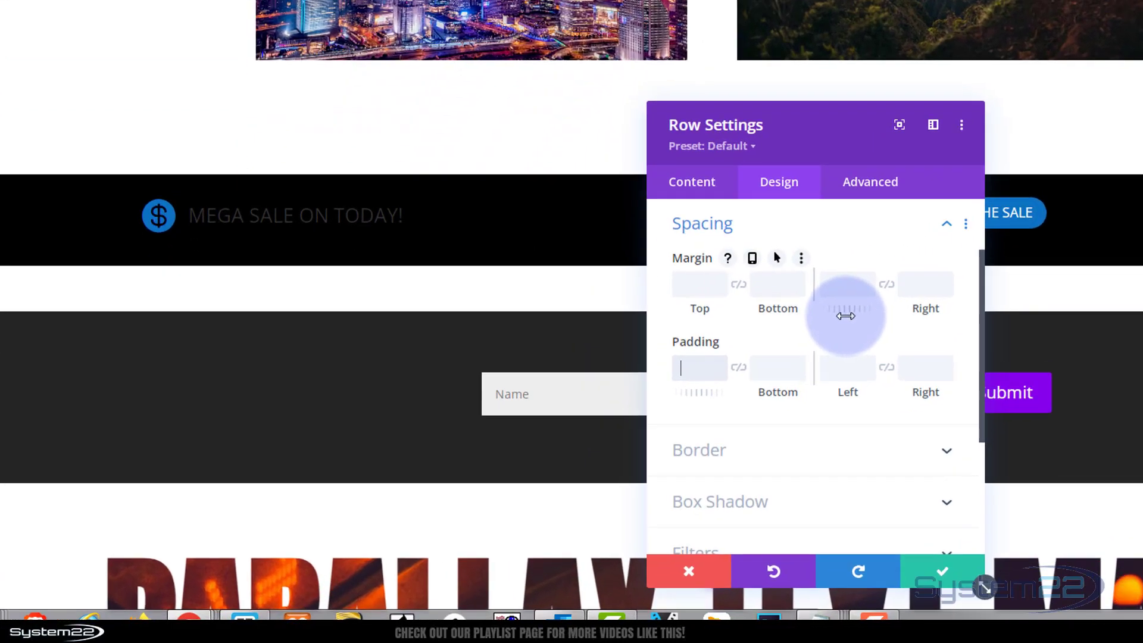
type("0px")
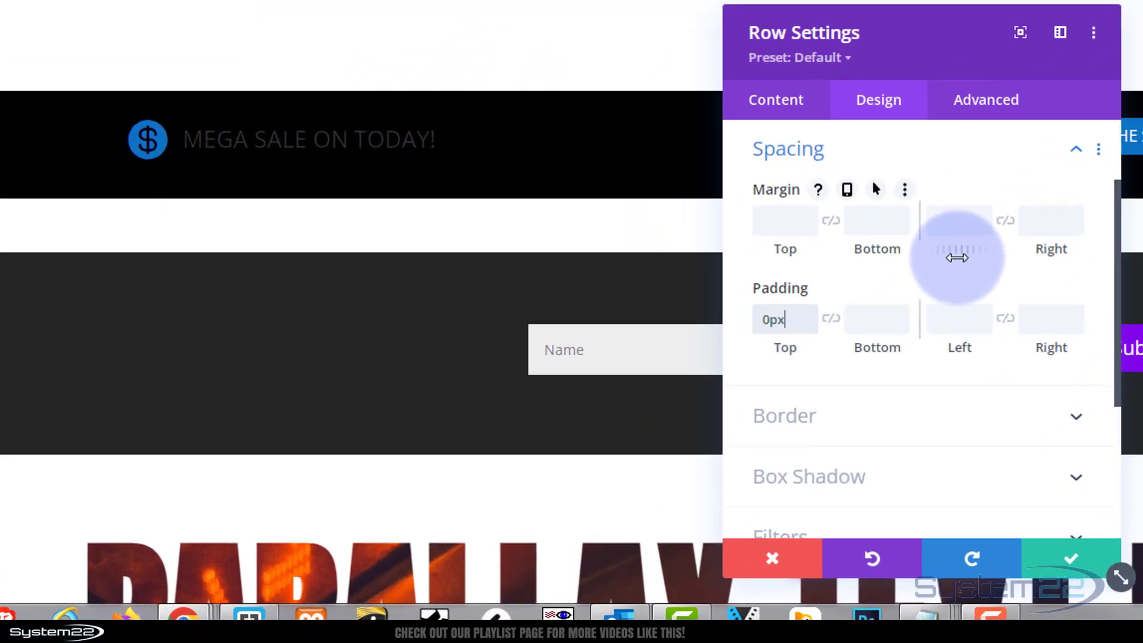
left_click_drag(949, 46, 1127, 222)
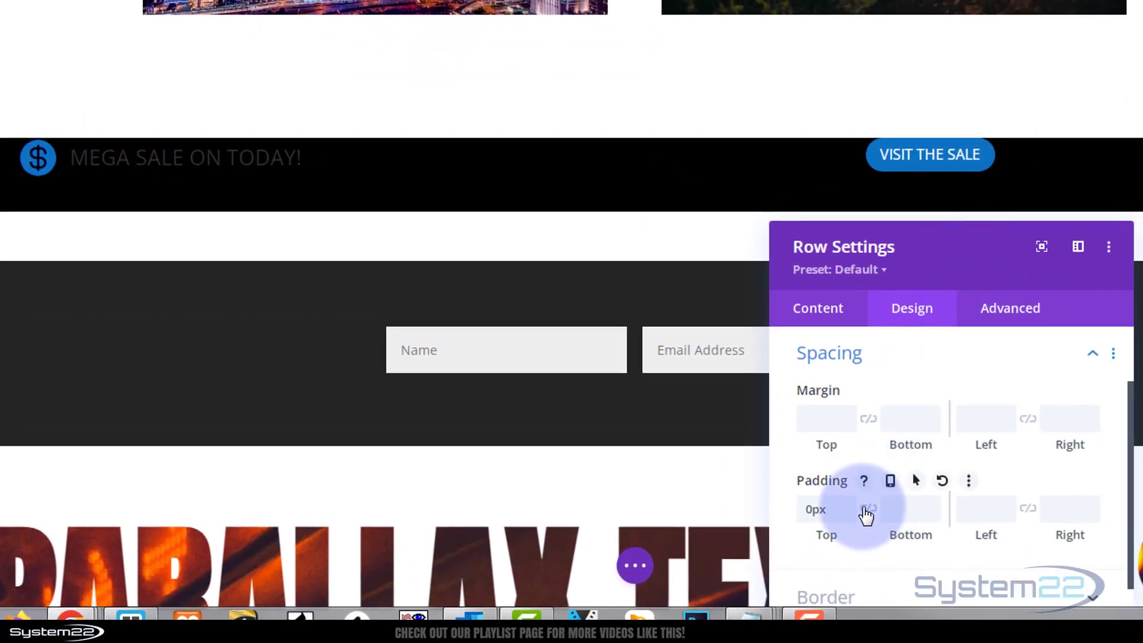
left_click(868, 510)
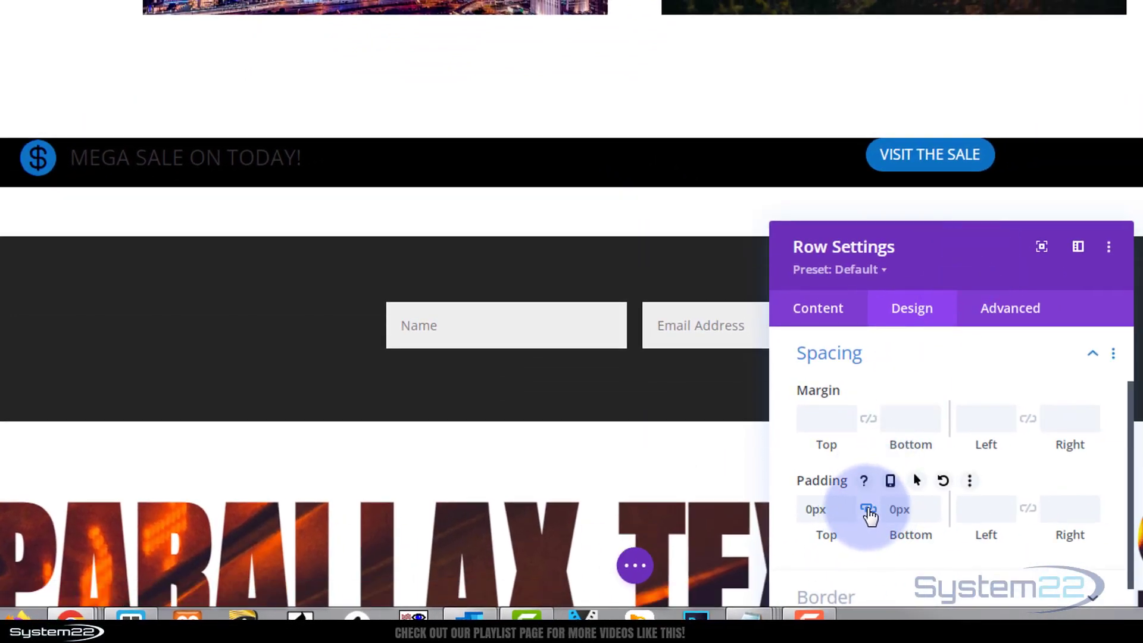
Raise the row's linked top and bottom padding to 4px
left_click(848, 503)
left_click(847, 503)
left_click(848, 504)
left_click(848, 503)
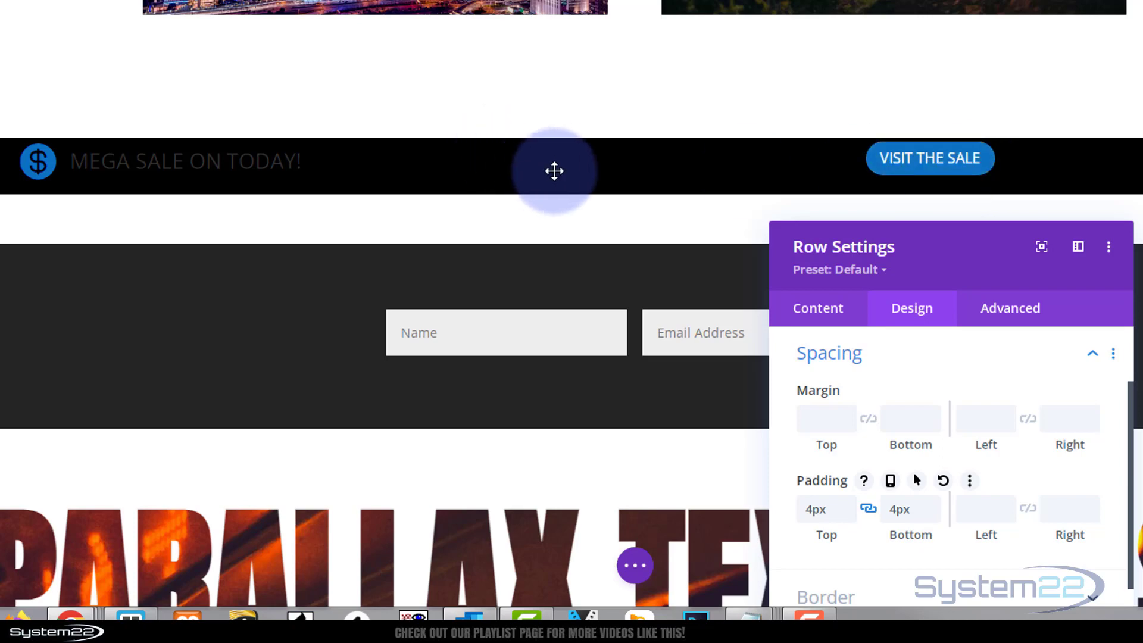
left_click_drag(947, 252, 893, 0)
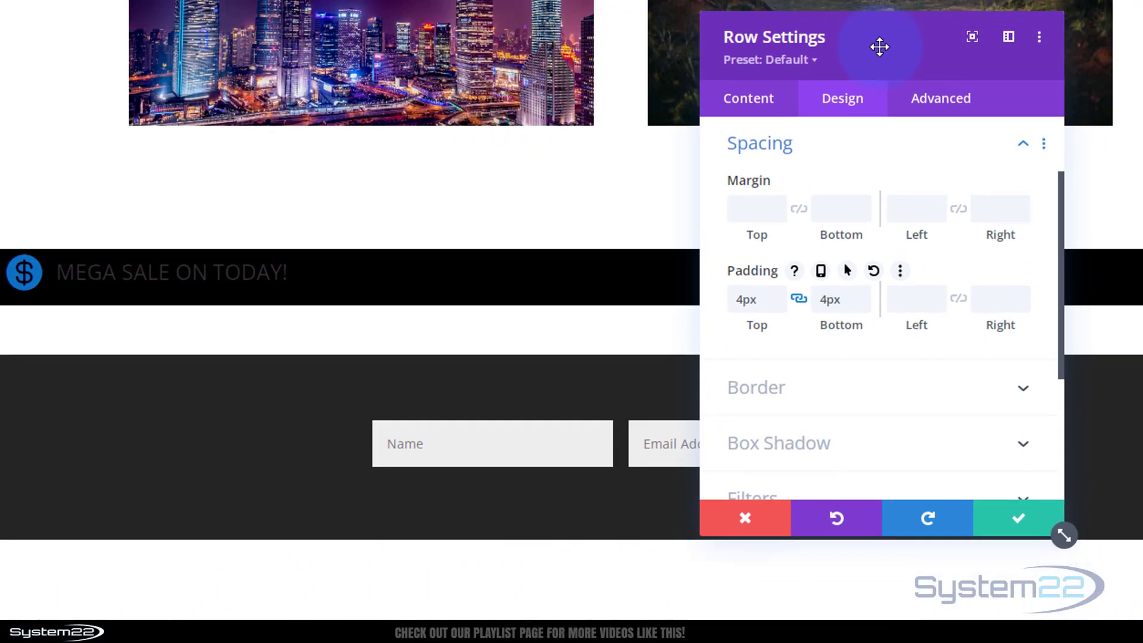
Unlink the row's vertical padding, set only the bottom padding to 0px, and save the row settings
left_click(921, 299)
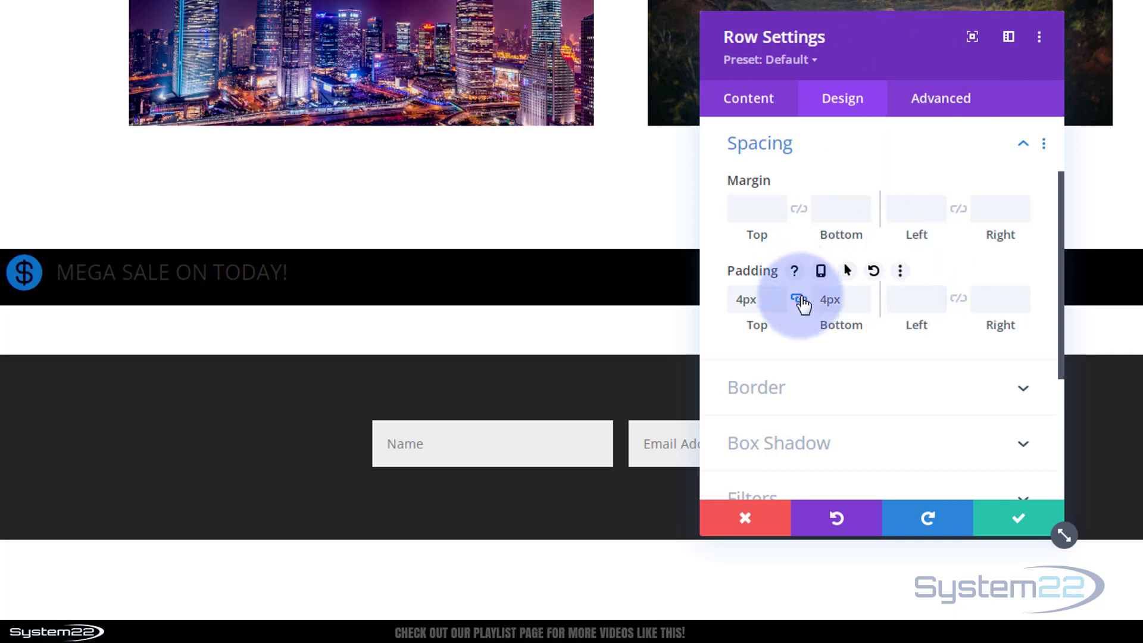
left_click(856, 301)
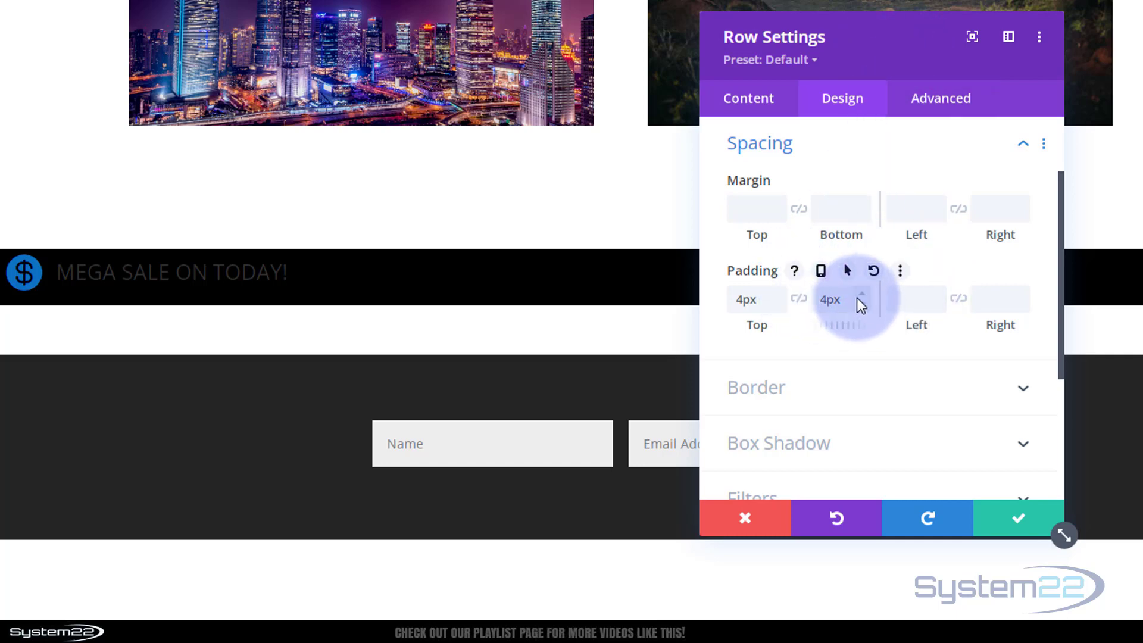
key("Down")
key("Down")
key("Down")
key("Down")
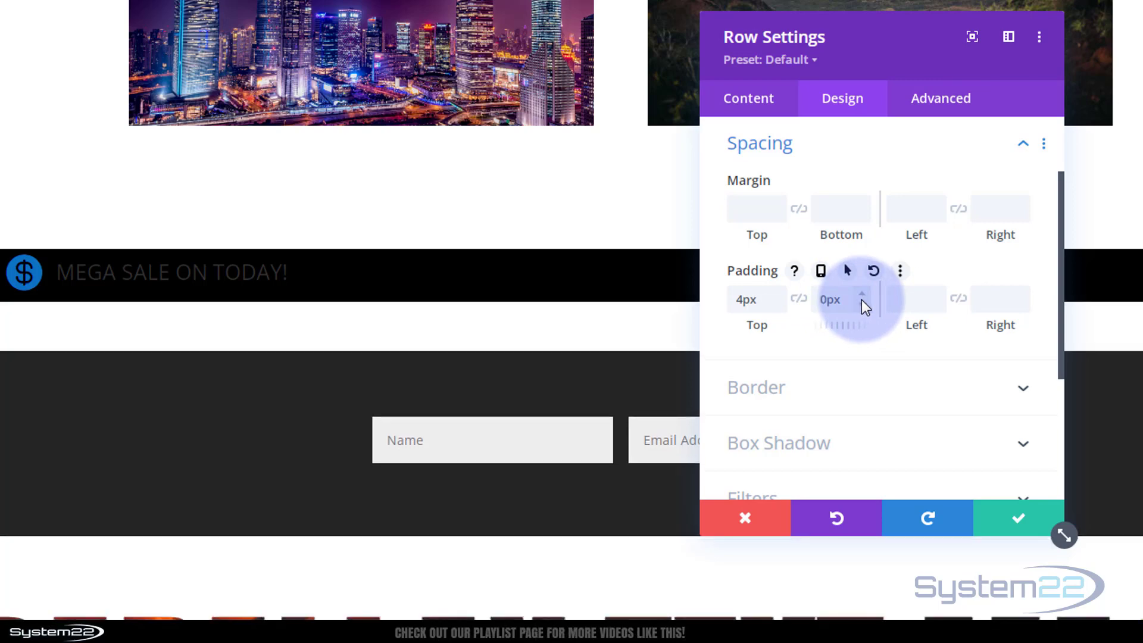
left_click_drag(896, 51, 1115, 87)
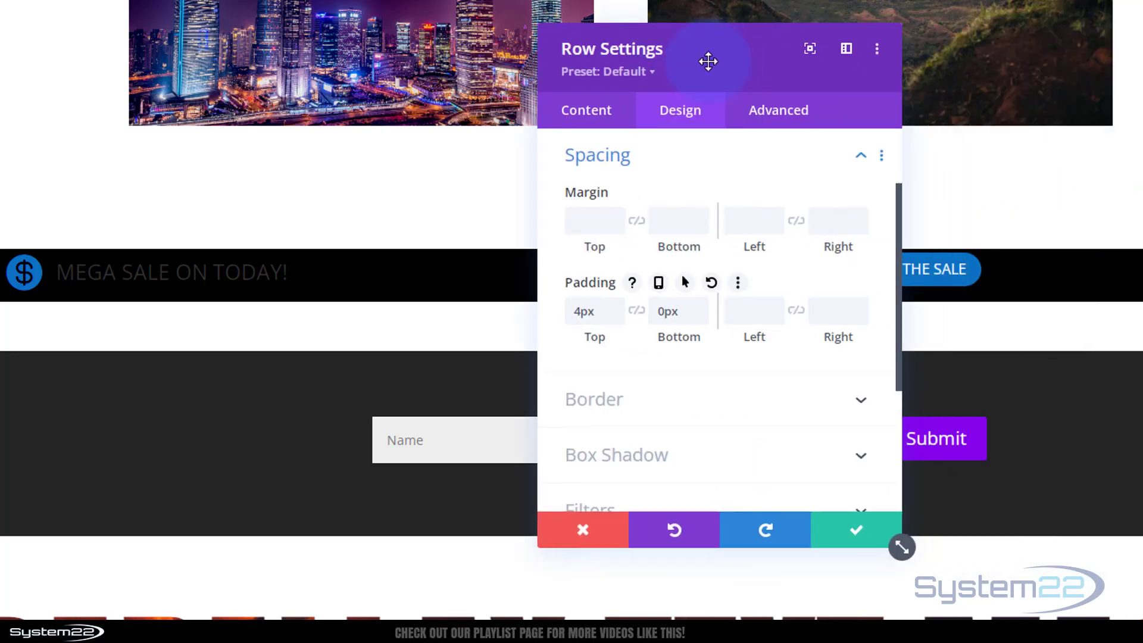
left_click(762, 397)
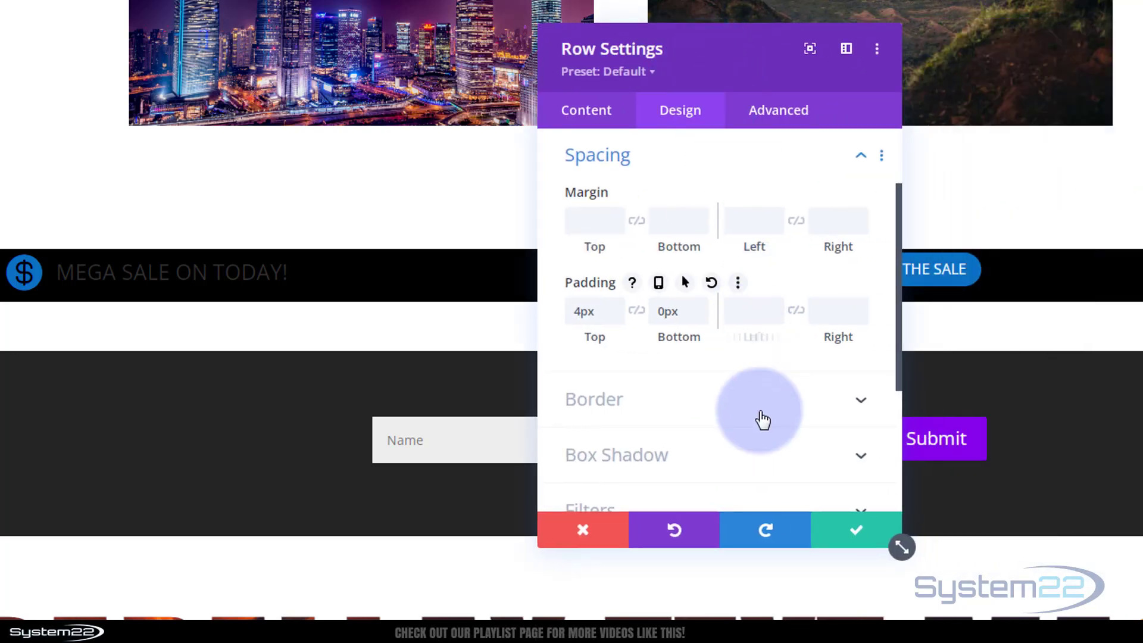
left_click(857, 530)
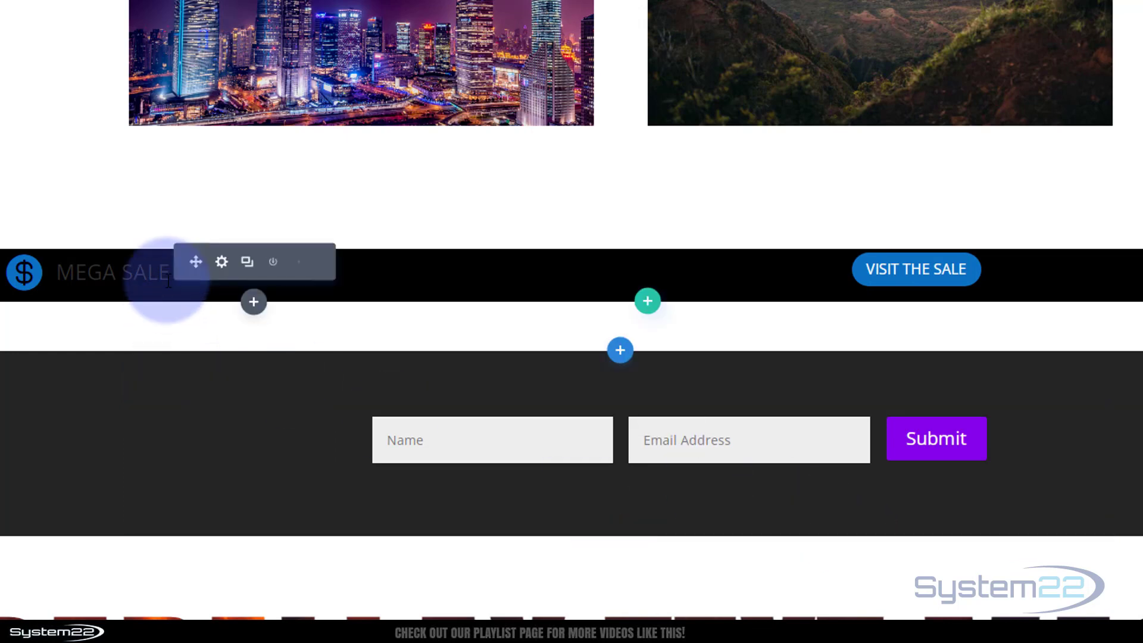
Open the sale blurb's title text settings and set the title text colour to white (#ffffff)
left_click(222, 262)
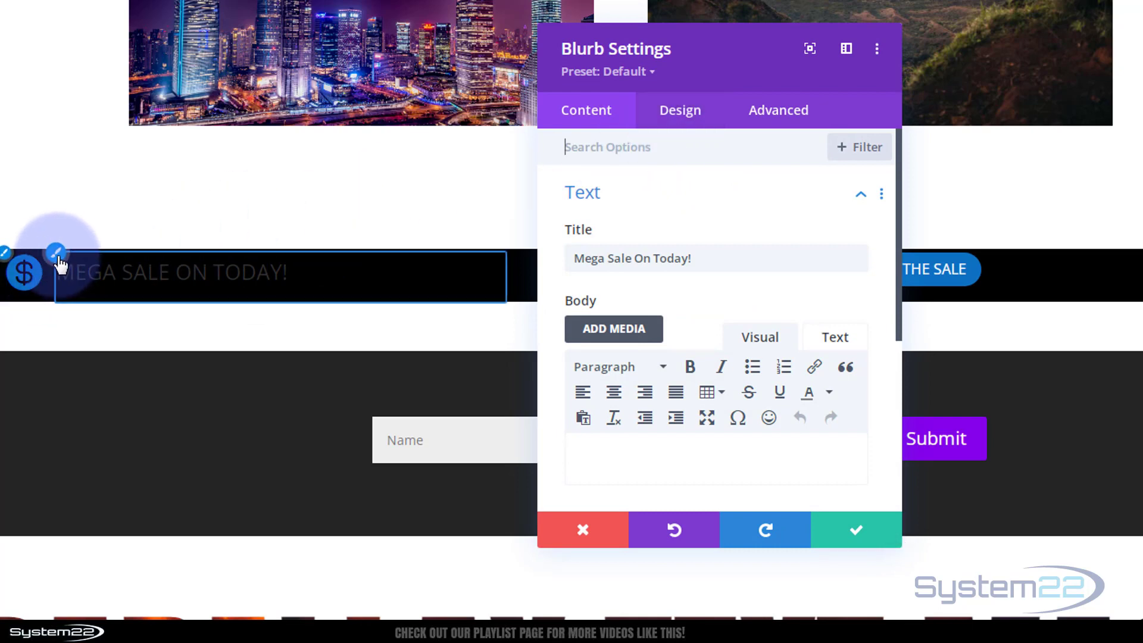
left_click(57, 255)
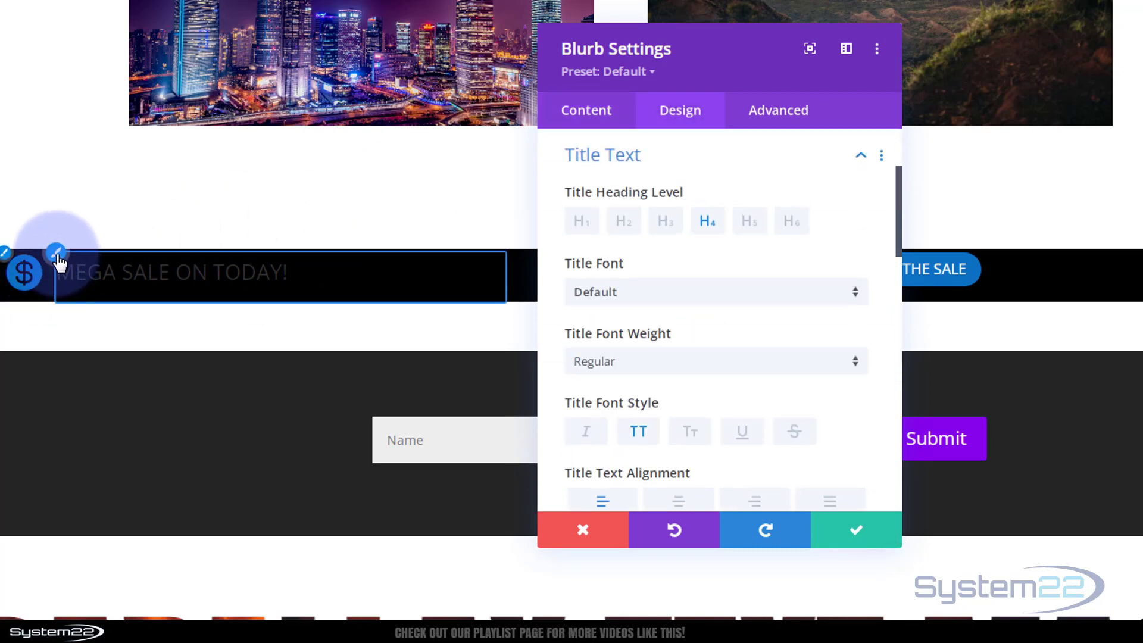
scroll(757, 388, "down", 5)
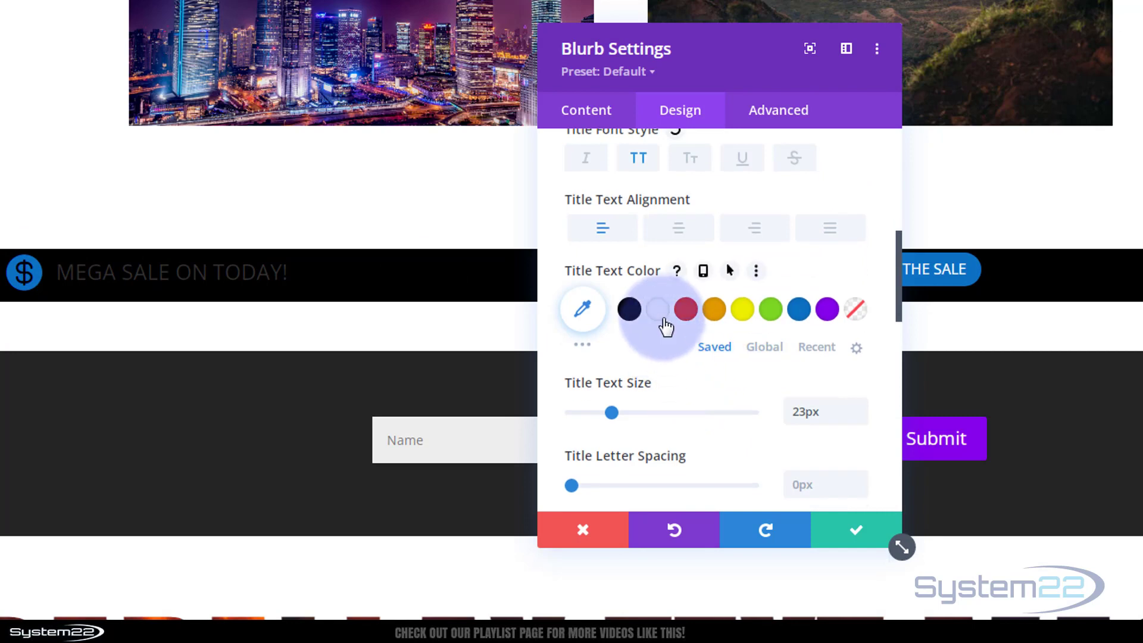
left_click(658, 309)
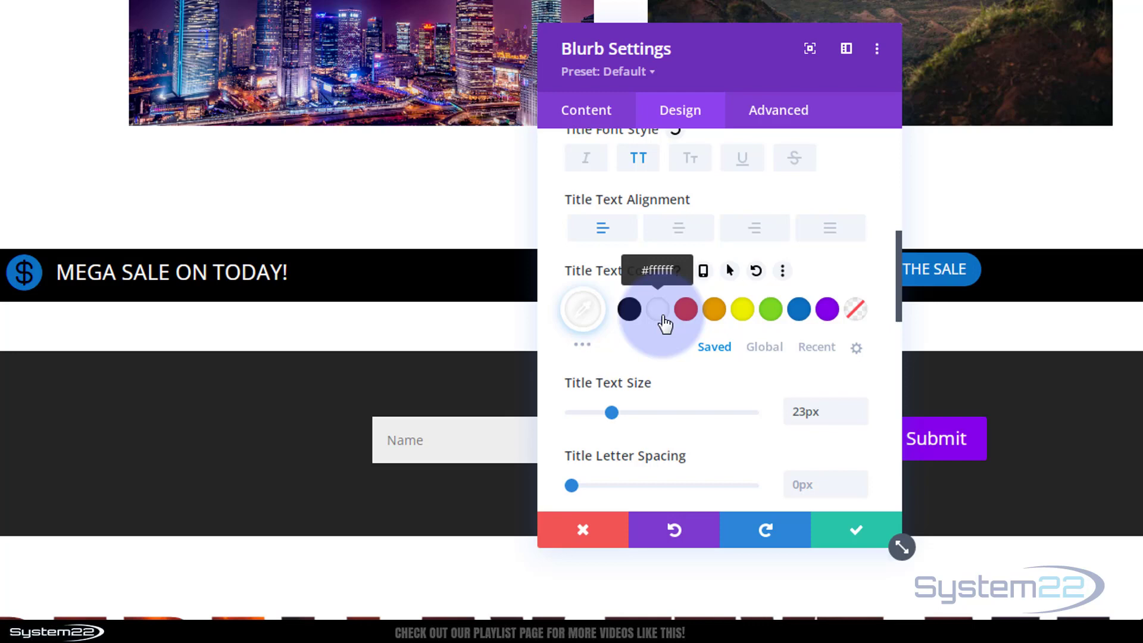
Reduce the sale blurb's content width to about 347px in its sizing options
scroll(670, 351, "down", 6)
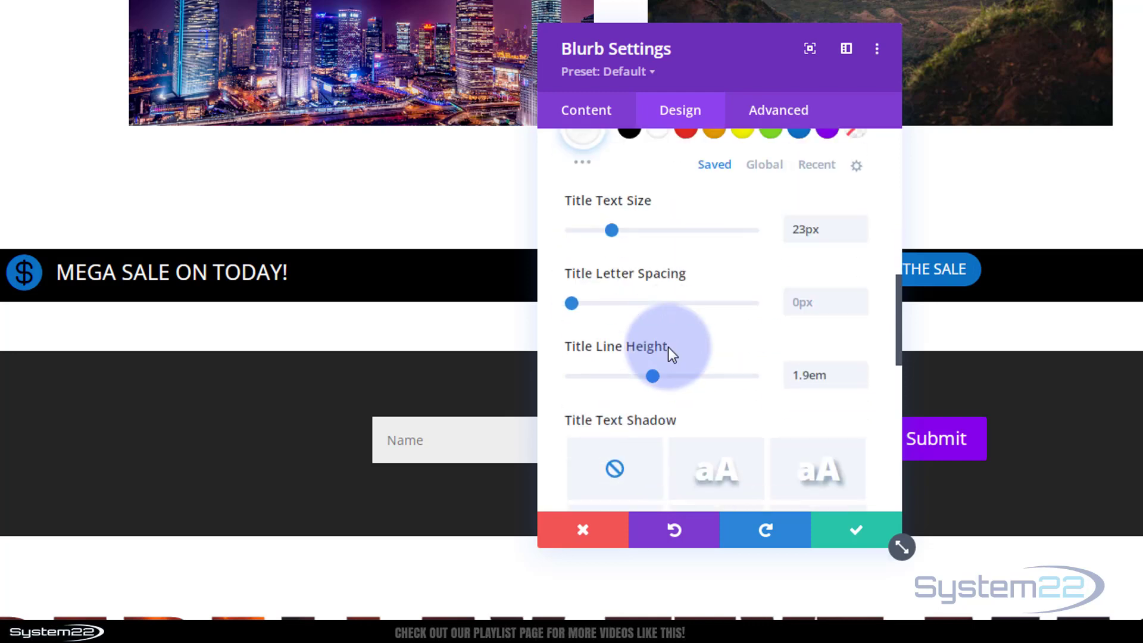
scroll(670, 355, "down", 3)
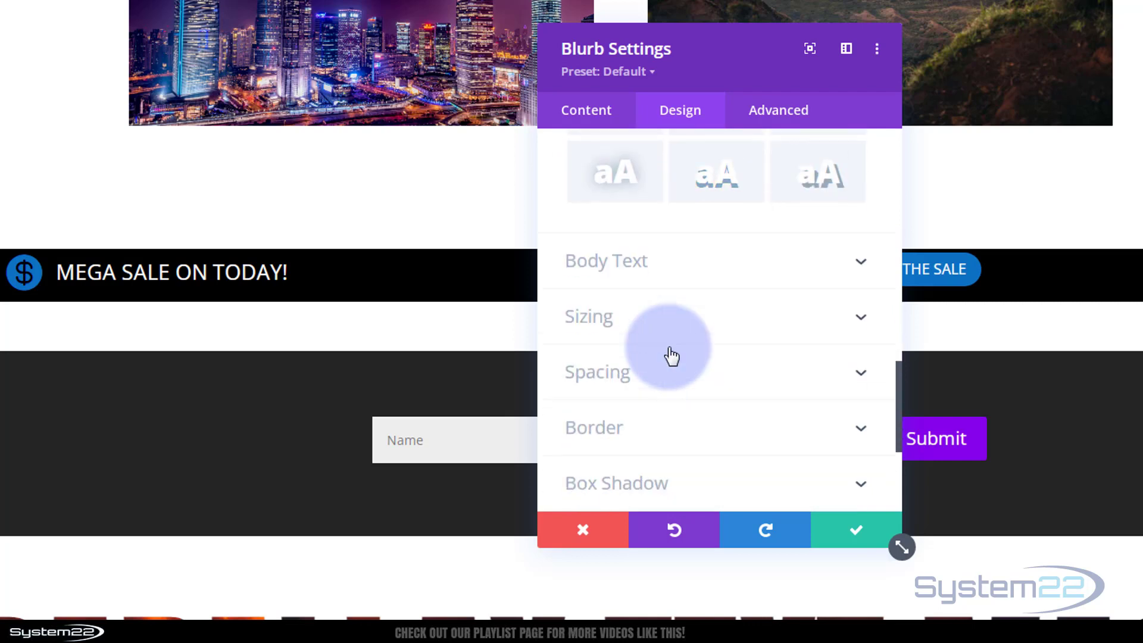
left_click(689, 325)
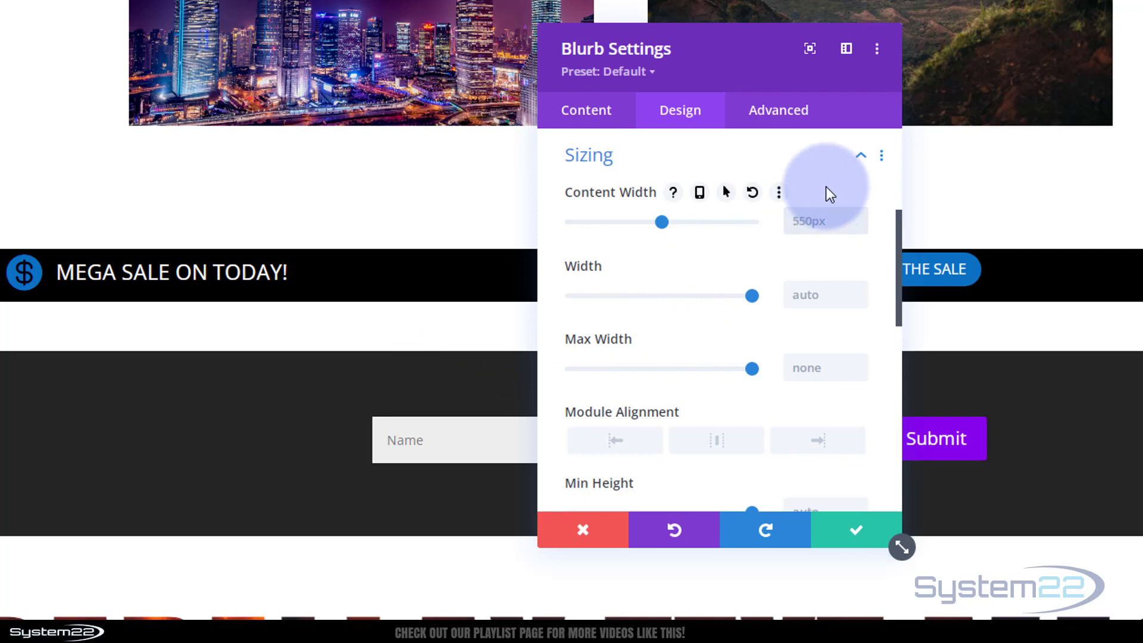
left_click_drag(660, 221, 629, 222)
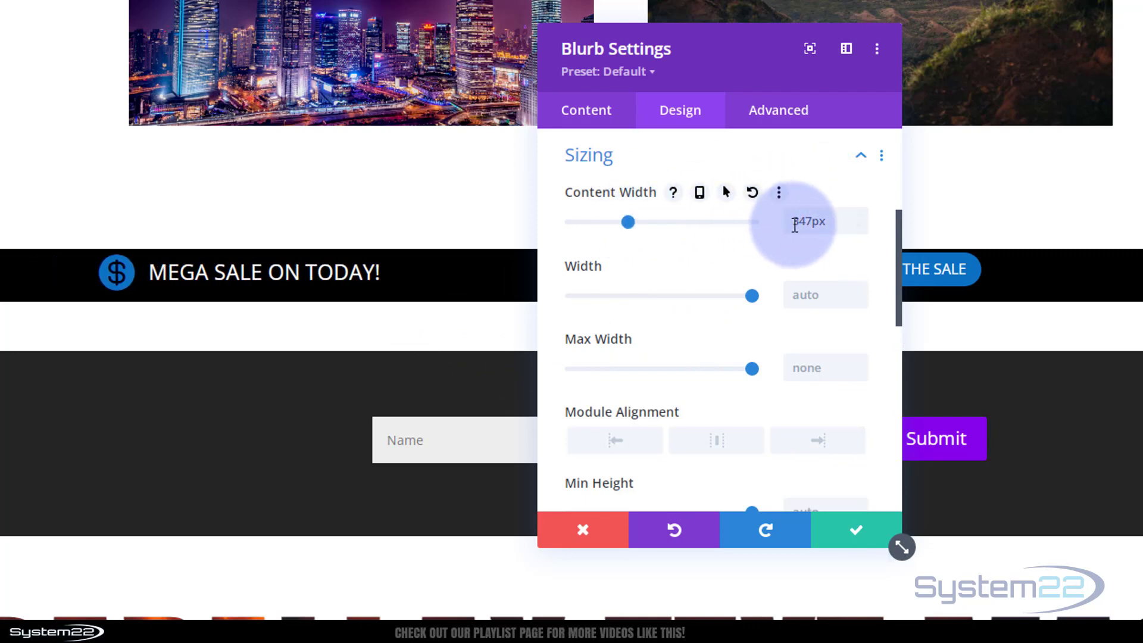
Set the sale blurb's content width to 40% in its sizing options
double_click(838, 225)
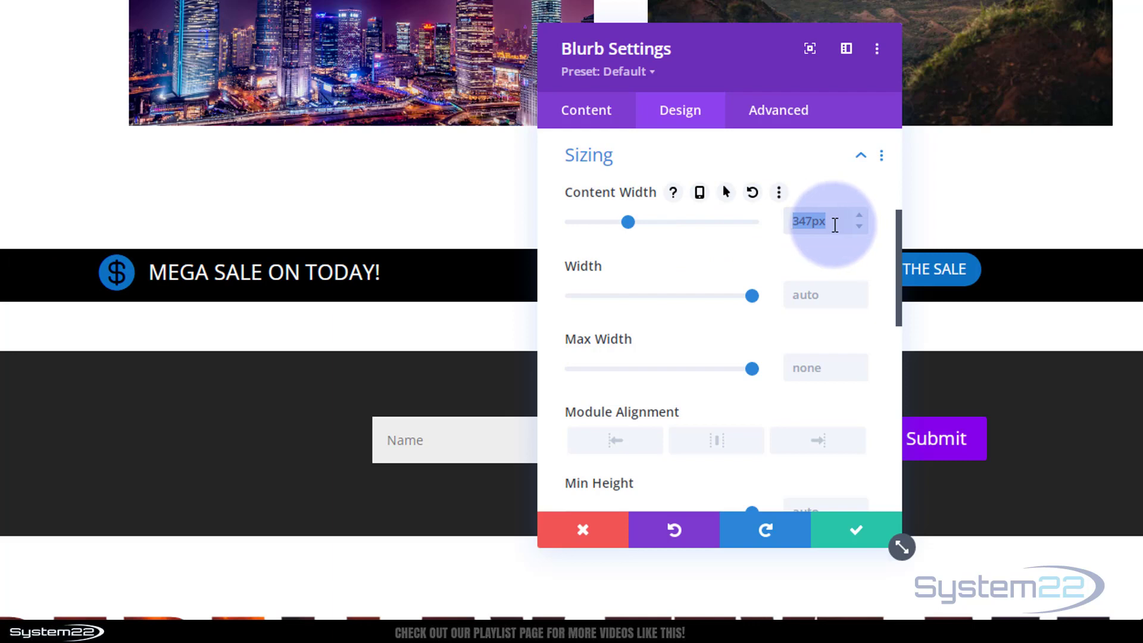
type("40px%")
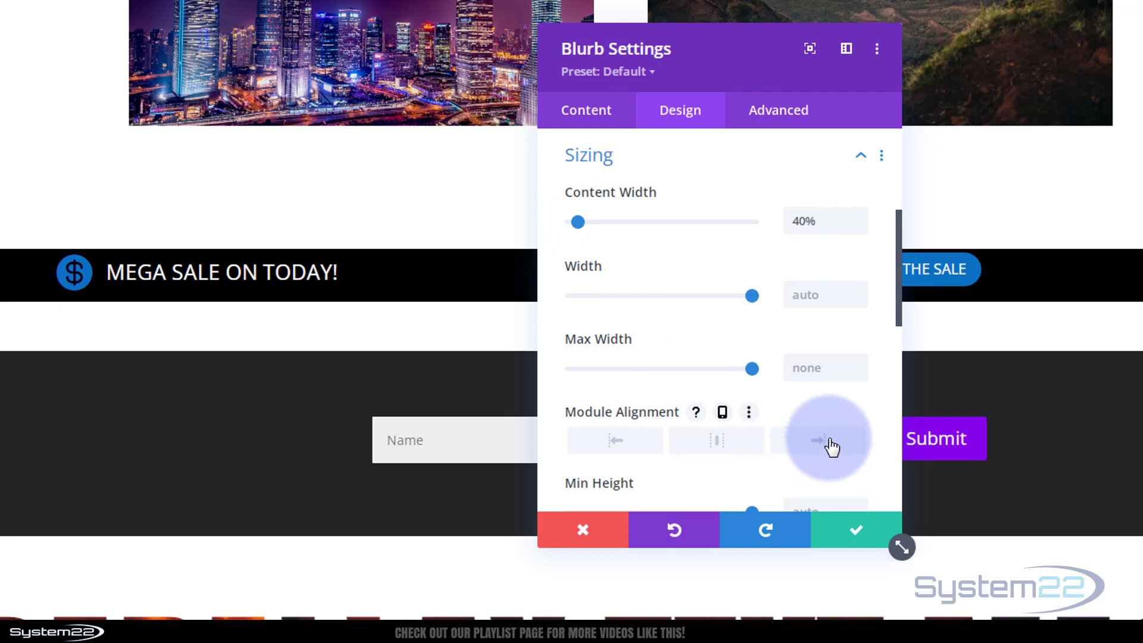
left_click(706, 157)
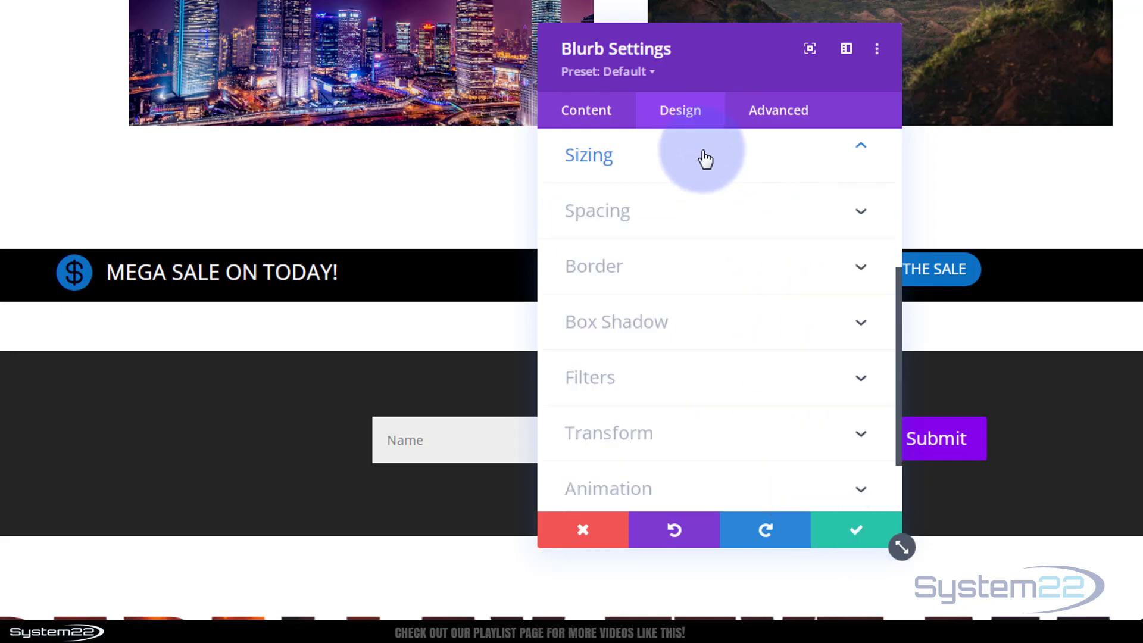
Give the sale blurb 2px of top padding and save its settings
left_click(709, 191)
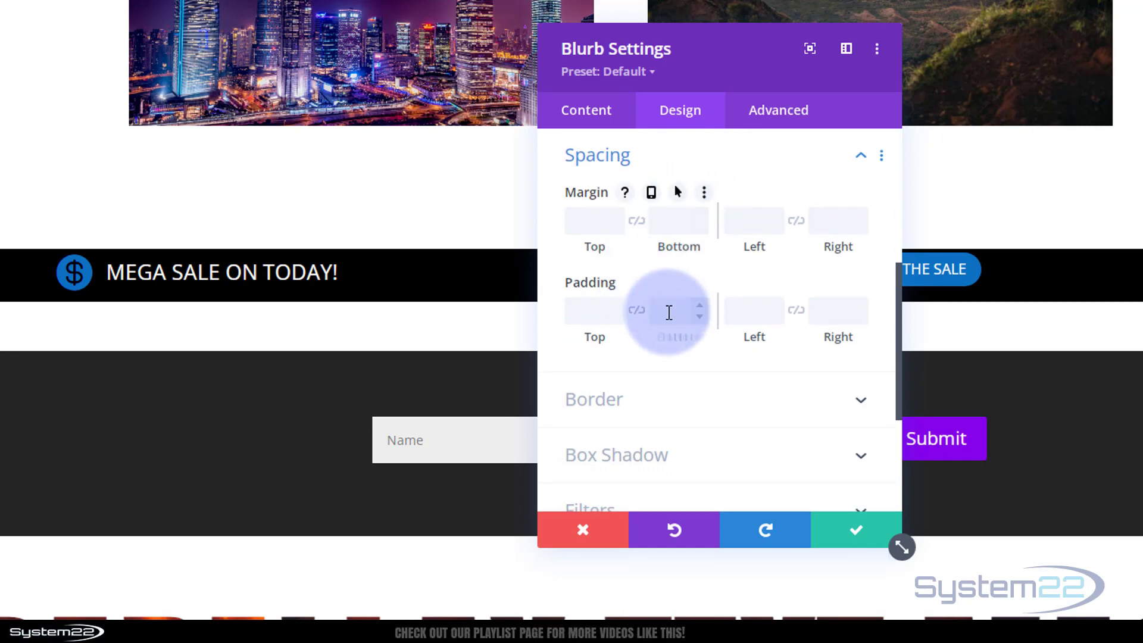
left_click(618, 304)
left_click(617, 305)
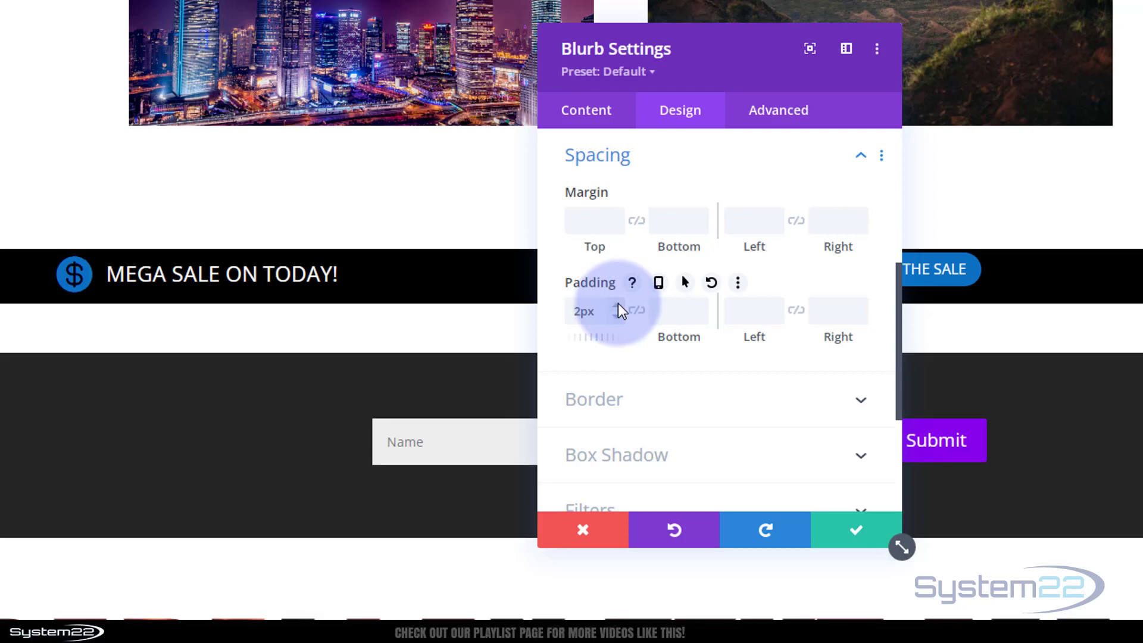
left_click(864, 536)
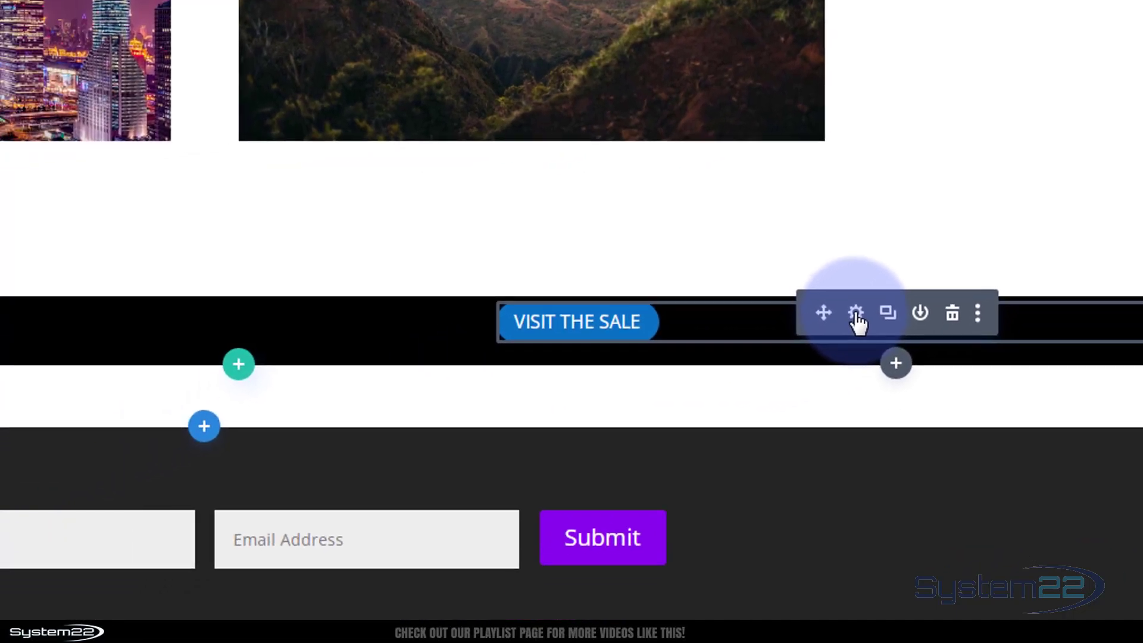
Set the top margin of the "Visit the sale" button to 6px and save the button settings
left_click(803, 370)
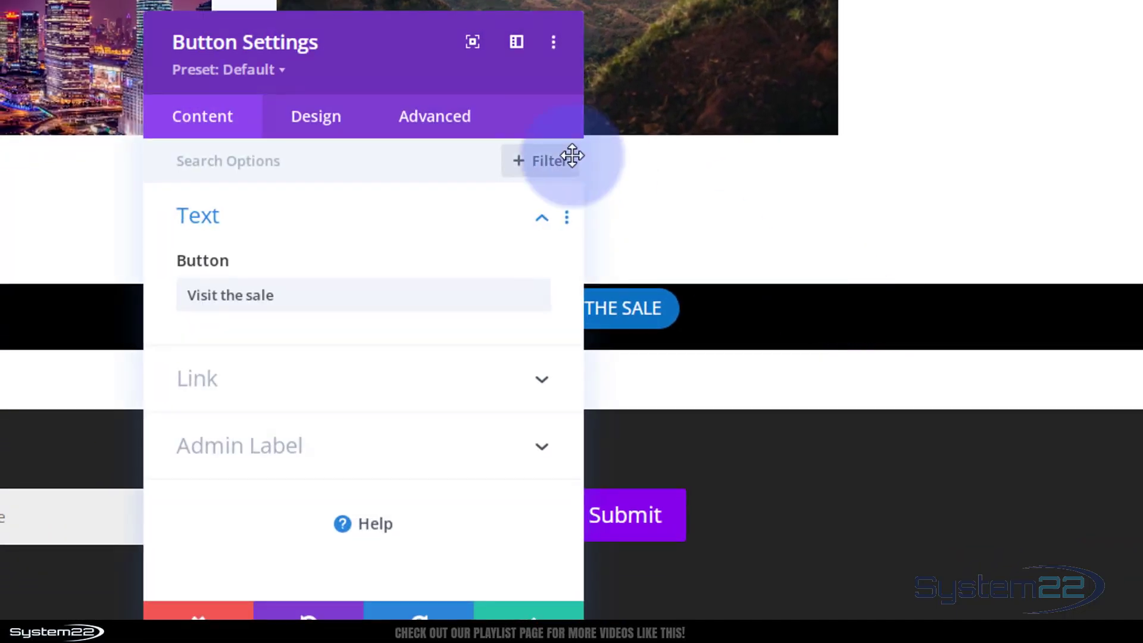
left_click_drag(403, 56, 254, 44)
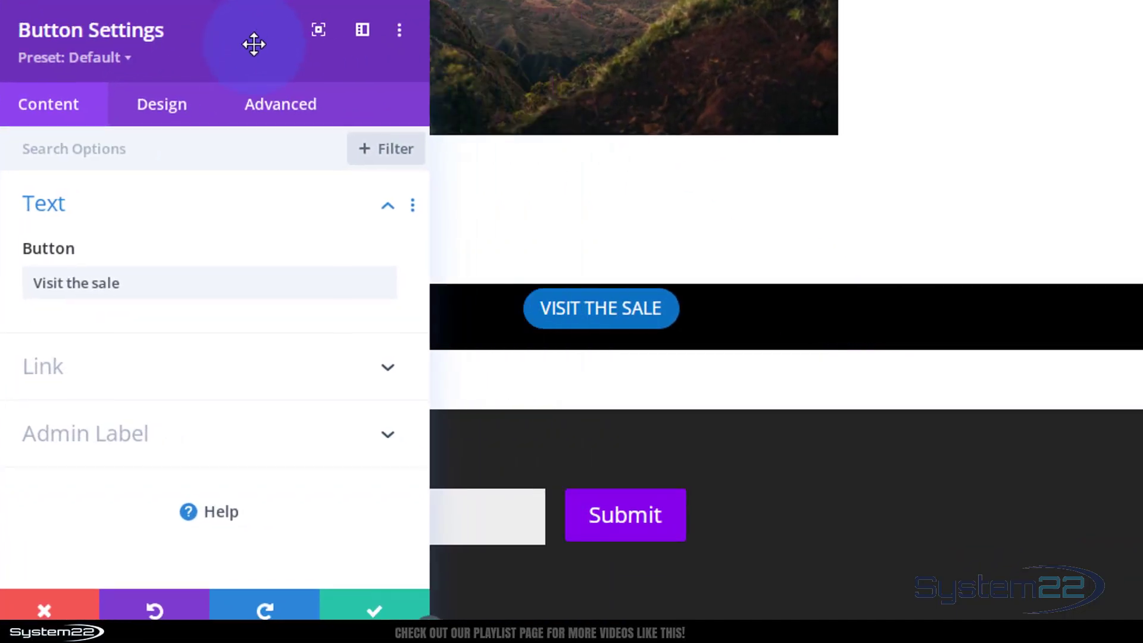
left_click(177, 112)
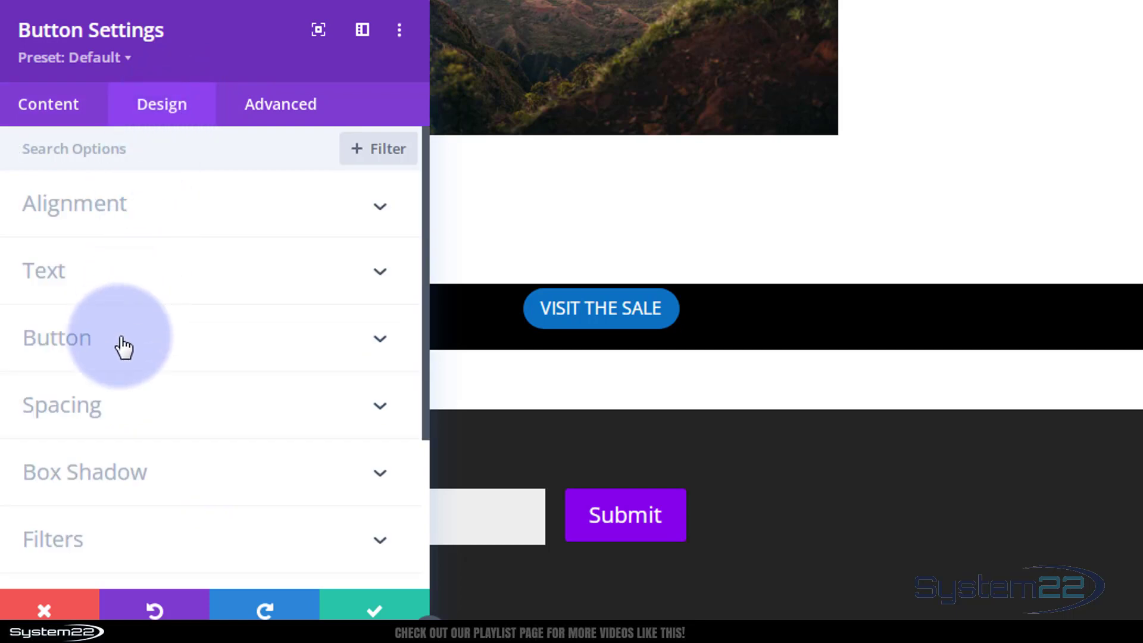
mouse_move(273, 35)
left_mouse_down()
mouse_move(265, 51)
mouse_move(264, 37)
left_mouse_up()
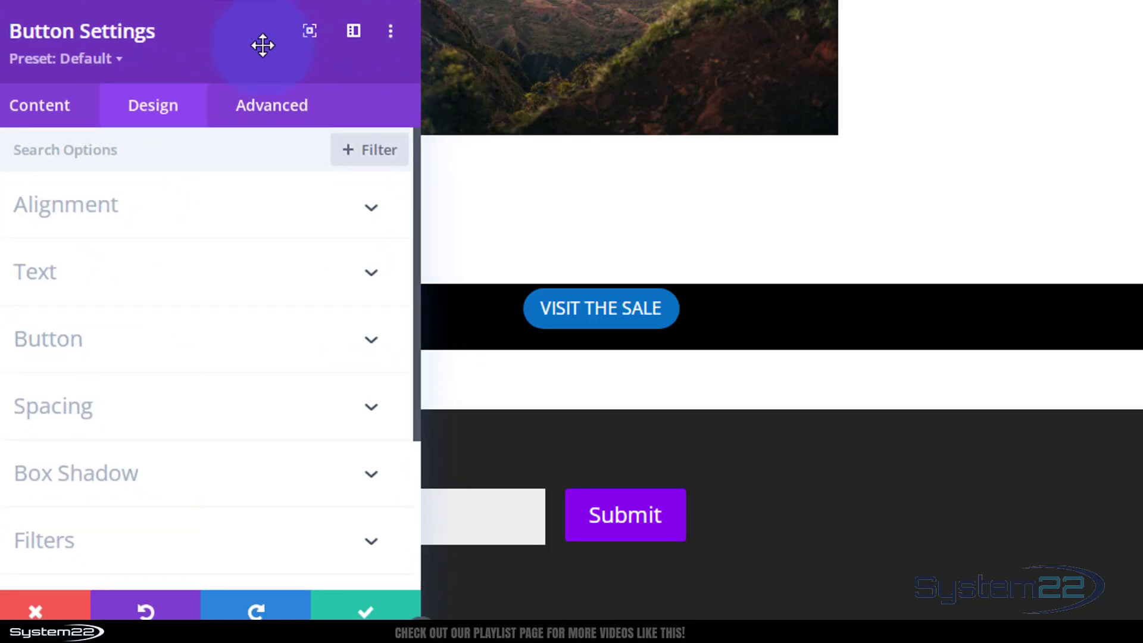
scroll(211, 293, "down", 3)
left_click(175, 208)
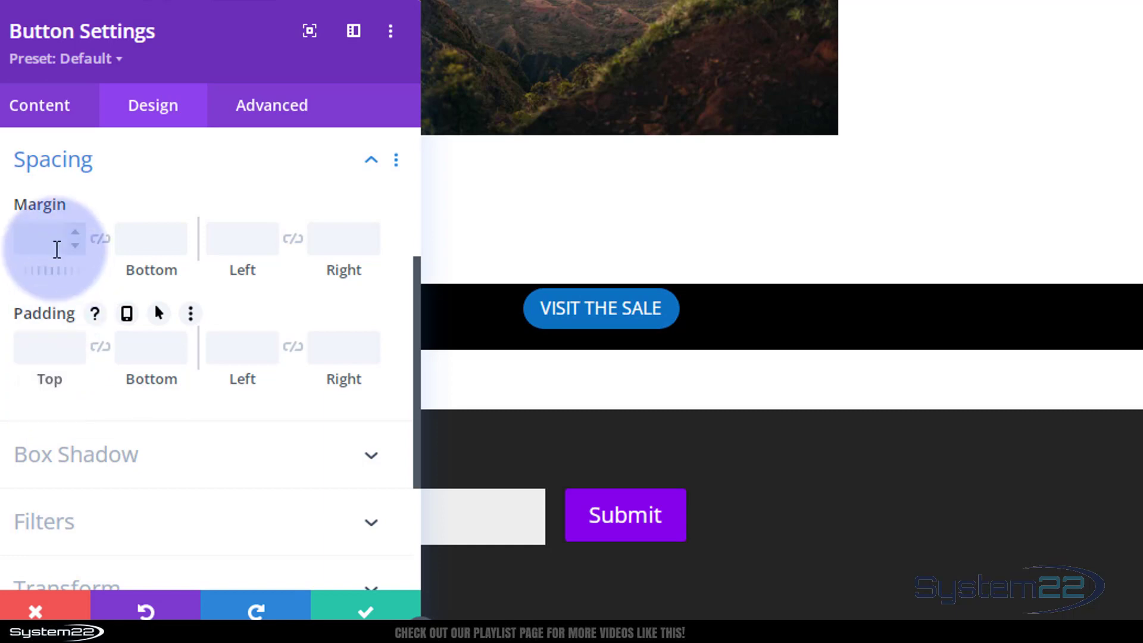
left_click(75, 231)
left_click(75, 232)
left_click(75, 232)
left_click(75, 232)
left_click(77, 230)
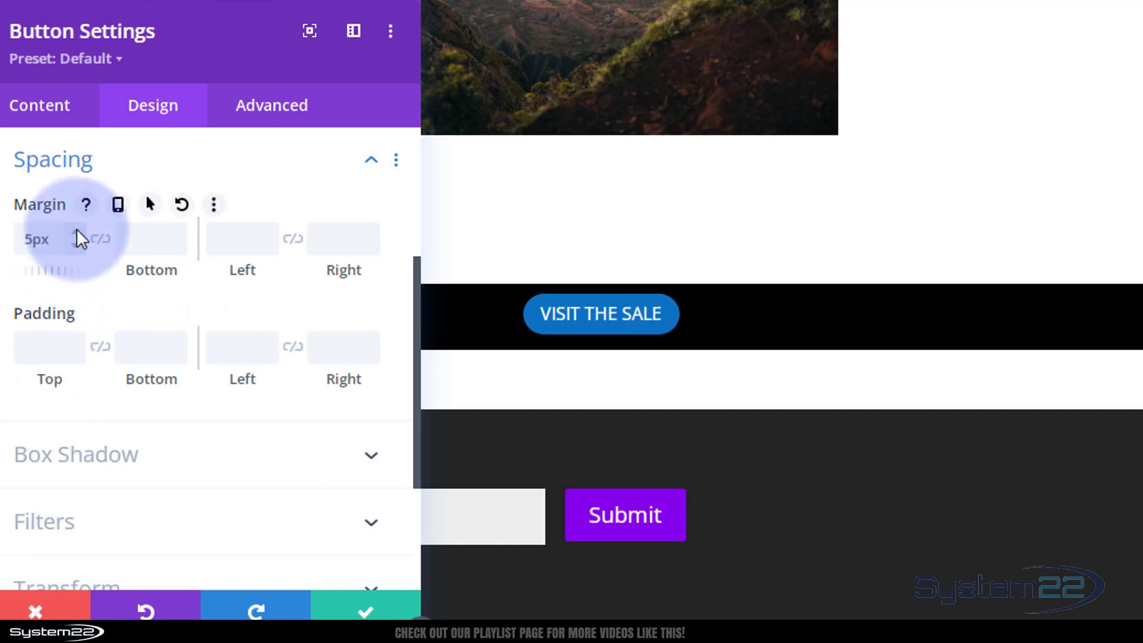
left_click(76, 230)
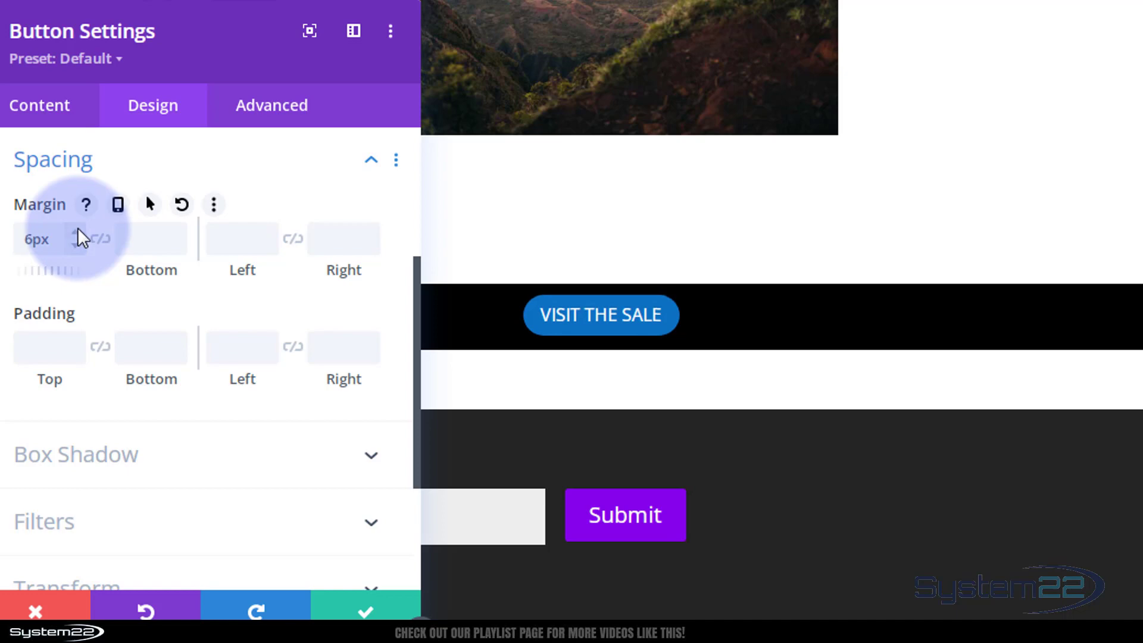
left_click(360, 613)
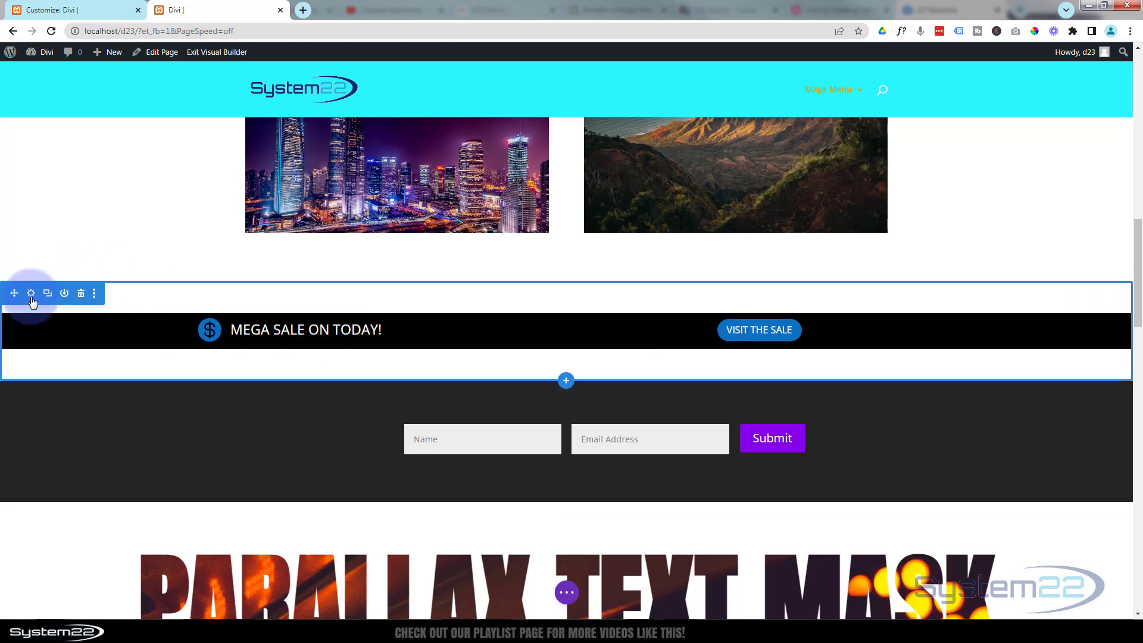
Set the sale banner section's linked top and bottom padding to 0px and save the section settings
left_click(32, 294)
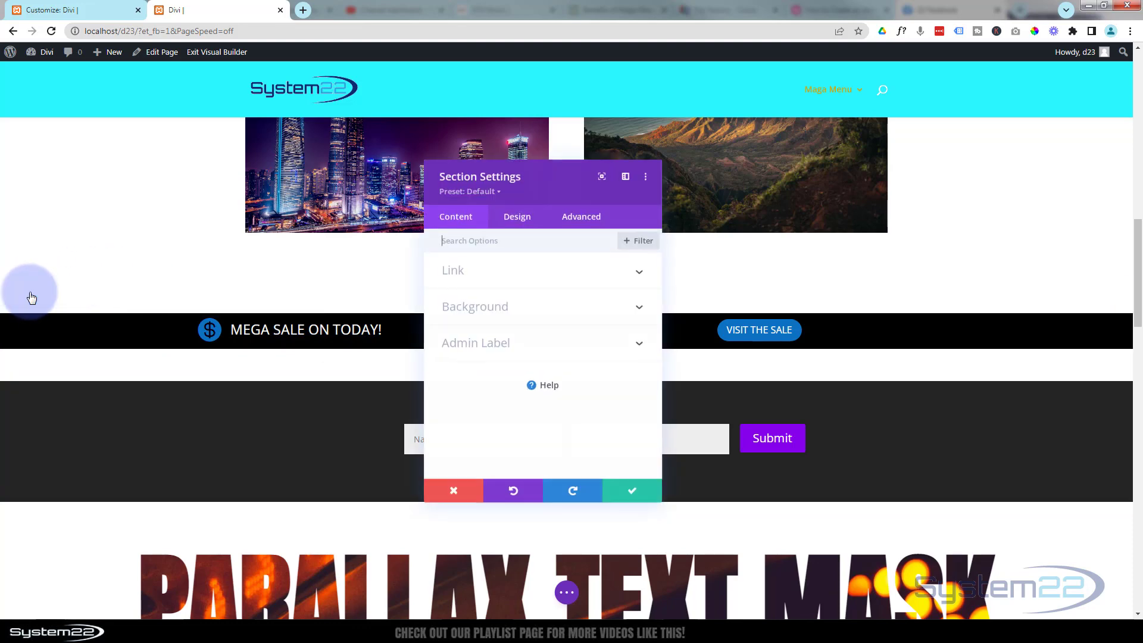
left_click(525, 220)
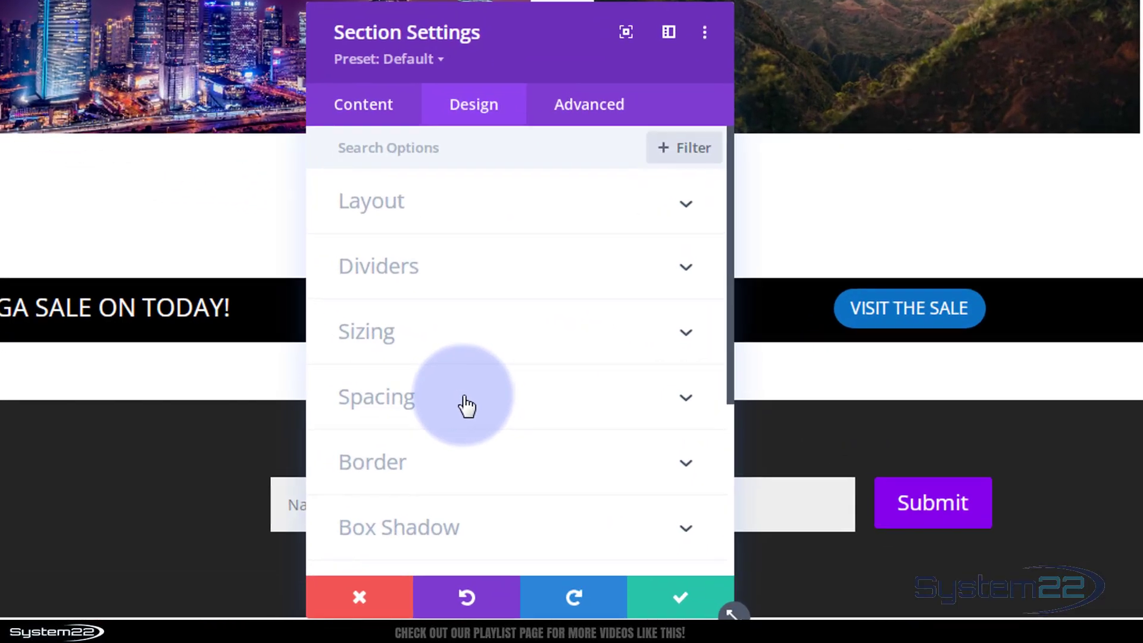
left_click(467, 406)
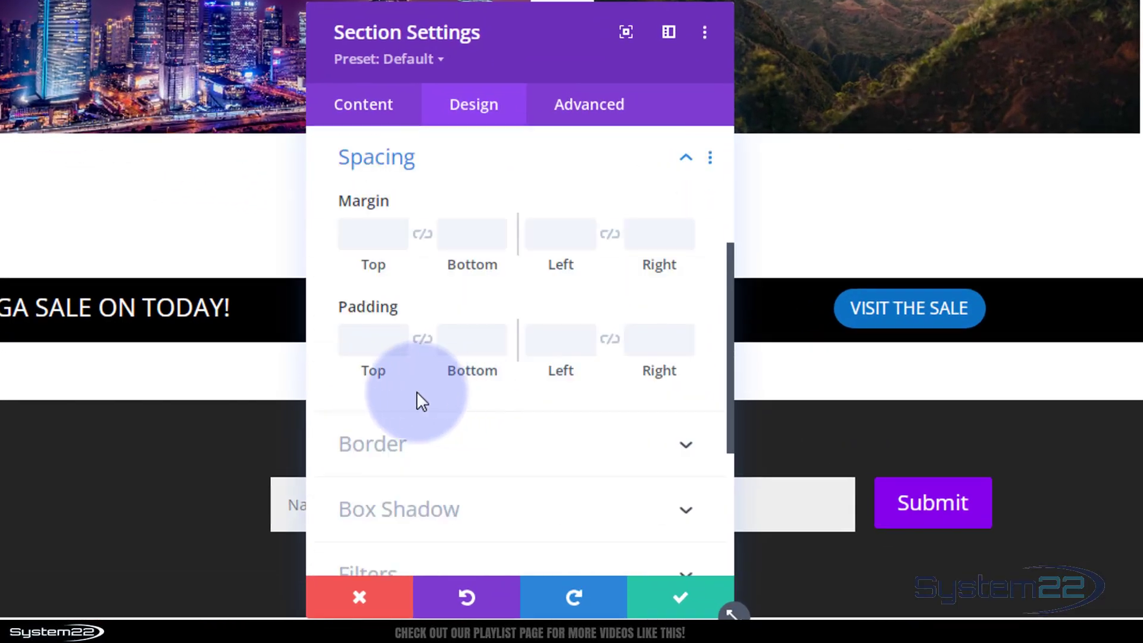
left_click(378, 336)
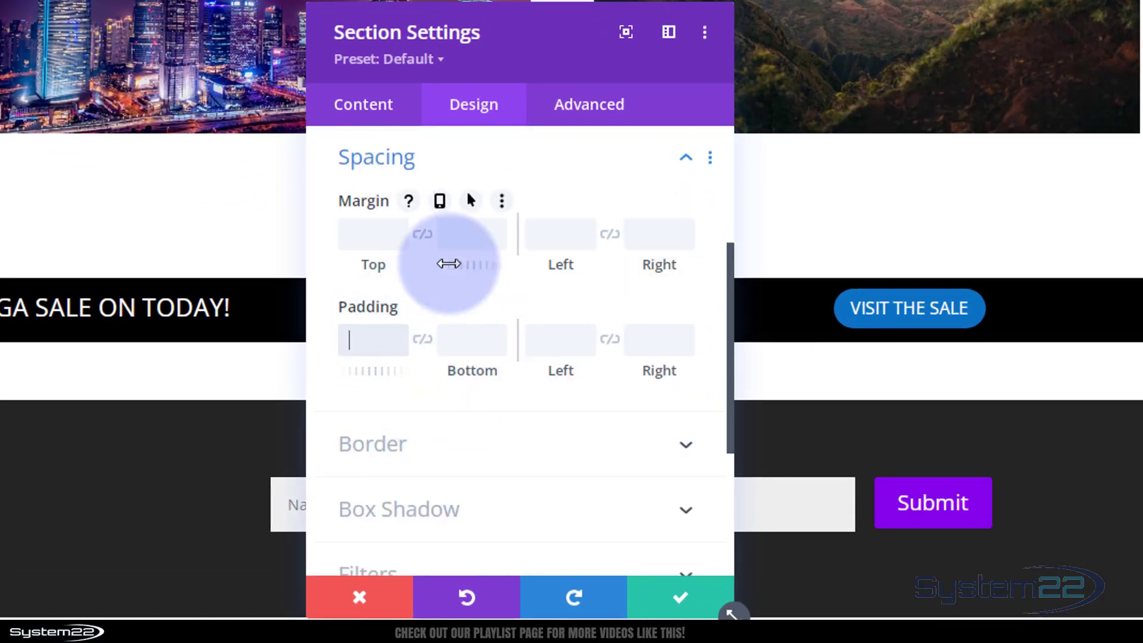
type("0px")
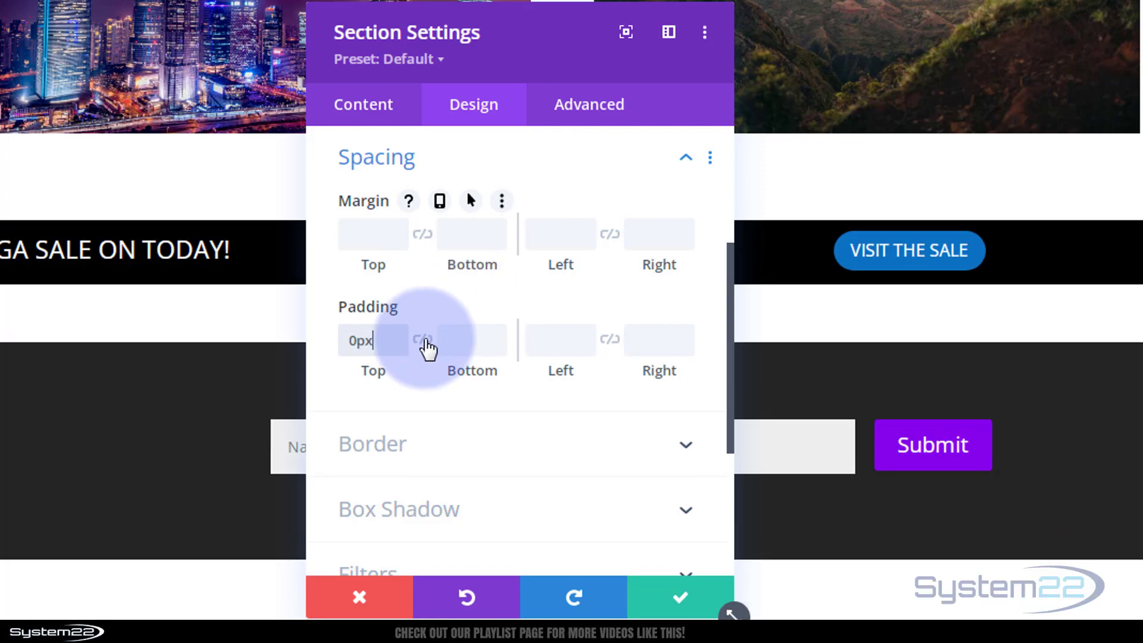
left_click(424, 340)
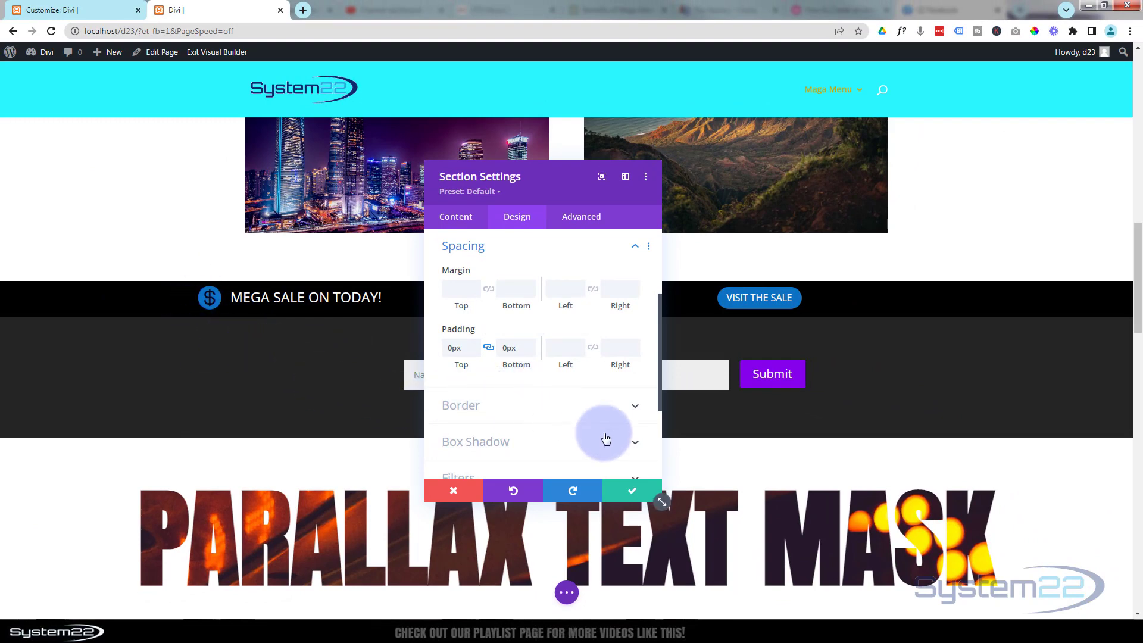
left_click(632, 491)
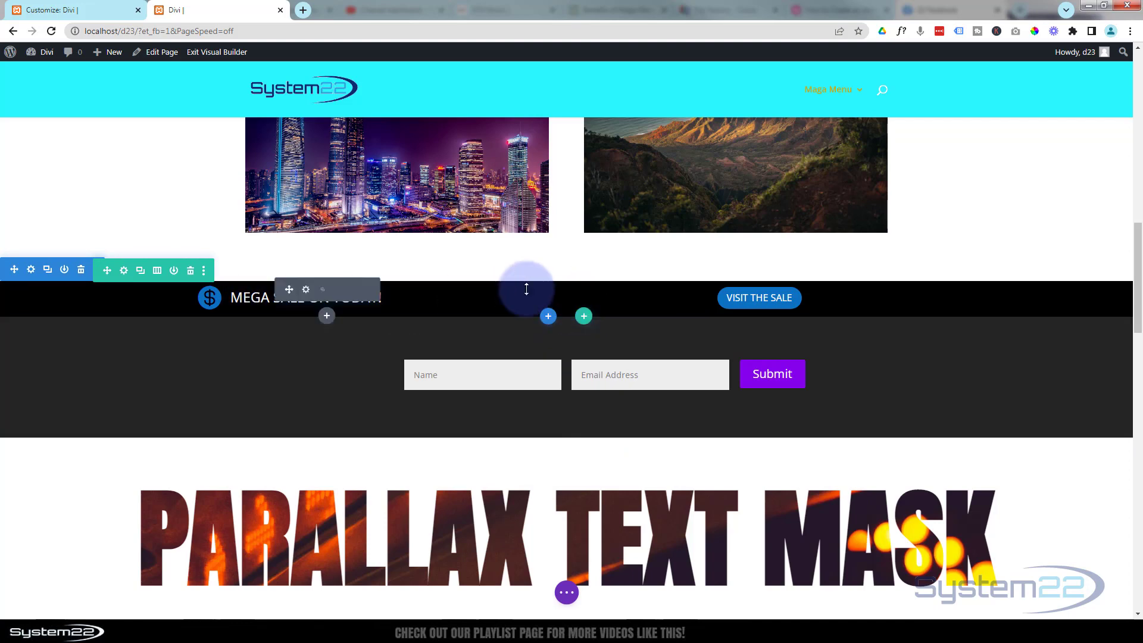
Reopen the sale blurb's sizing options and reset its content width and module alignment to their defaults
left_click(305, 290)
left_click(517, 217)
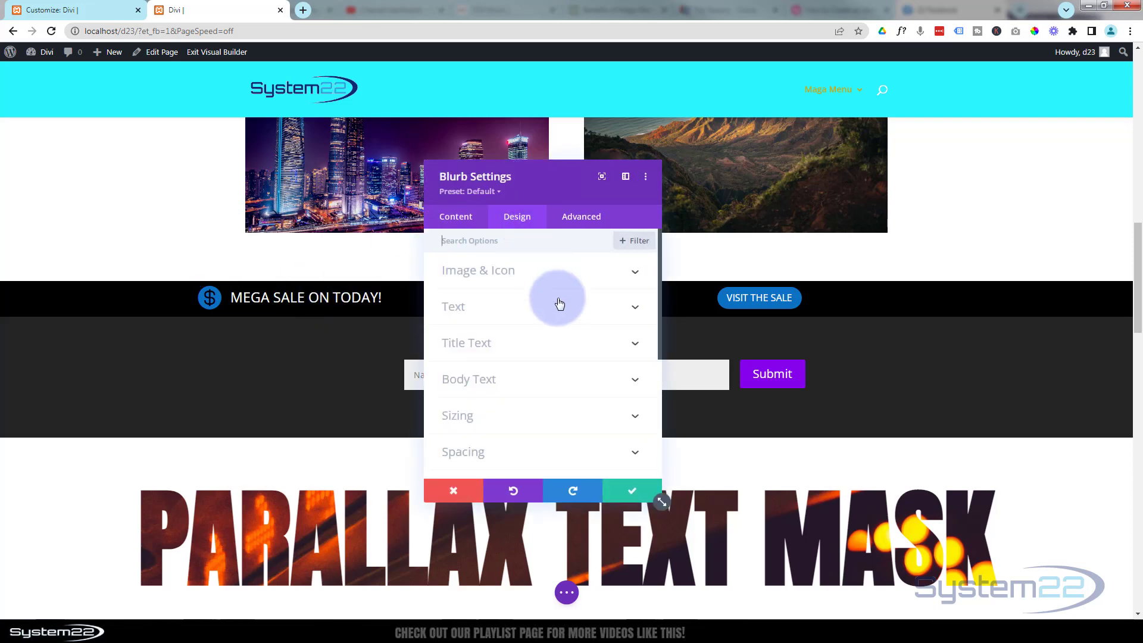
scroll(554, 325, "down", 2)
left_click(555, 310)
left_click_drag(477, 200, 777, 184)
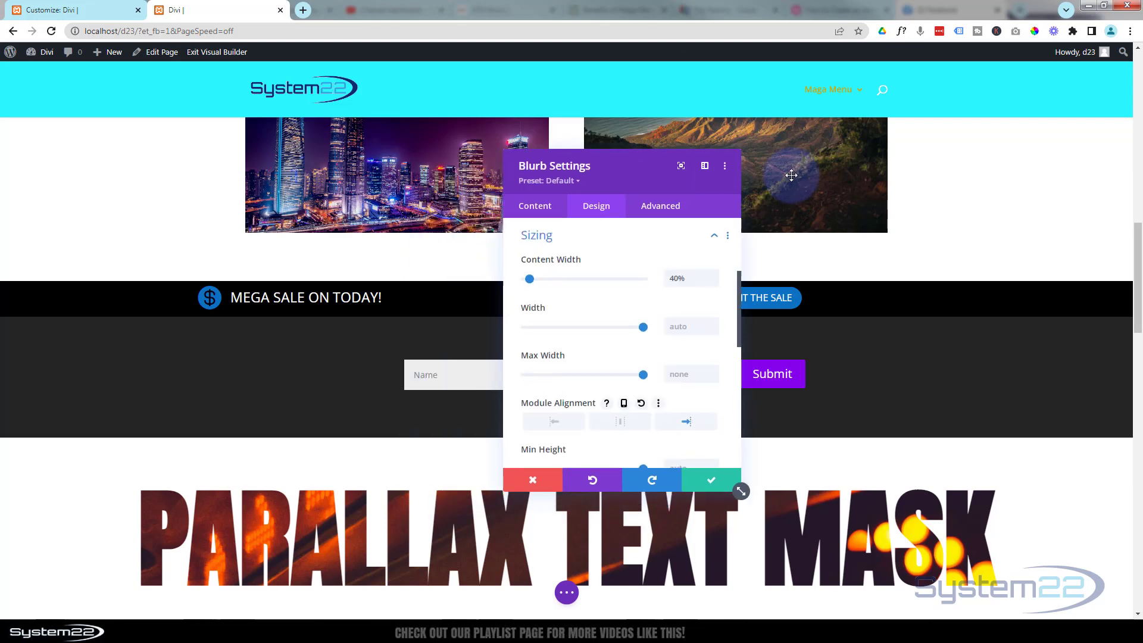
left_click_drag(911, 271, 876, 277)
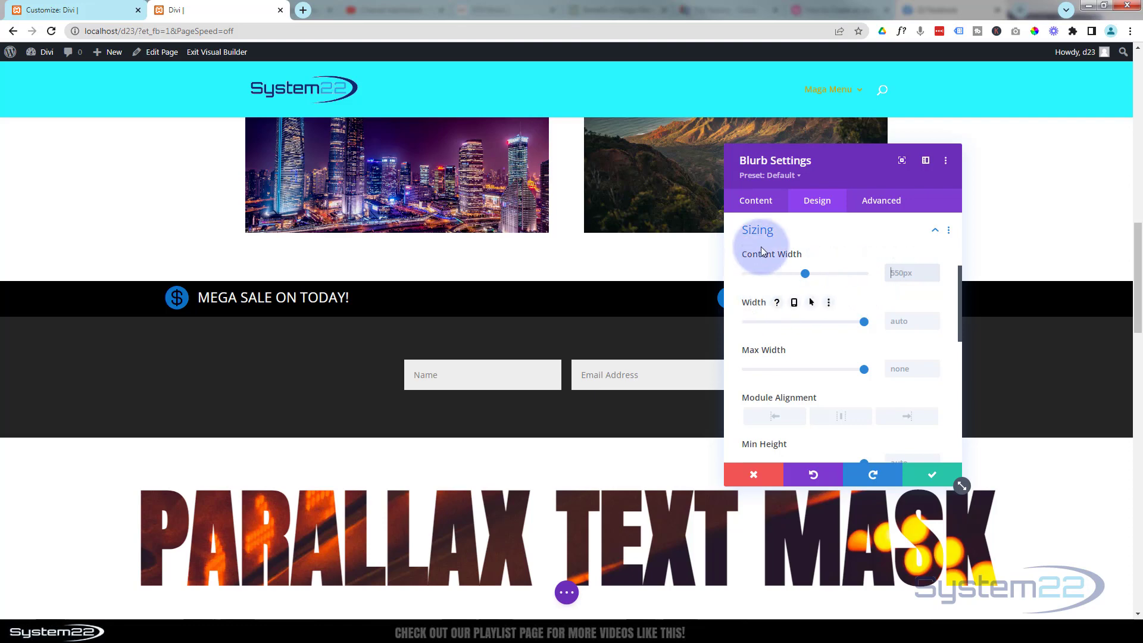
Set the sale blurb's width to 40%, align the module right, and save the blurb settings
left_click_drag(863, 325, 789, 327)
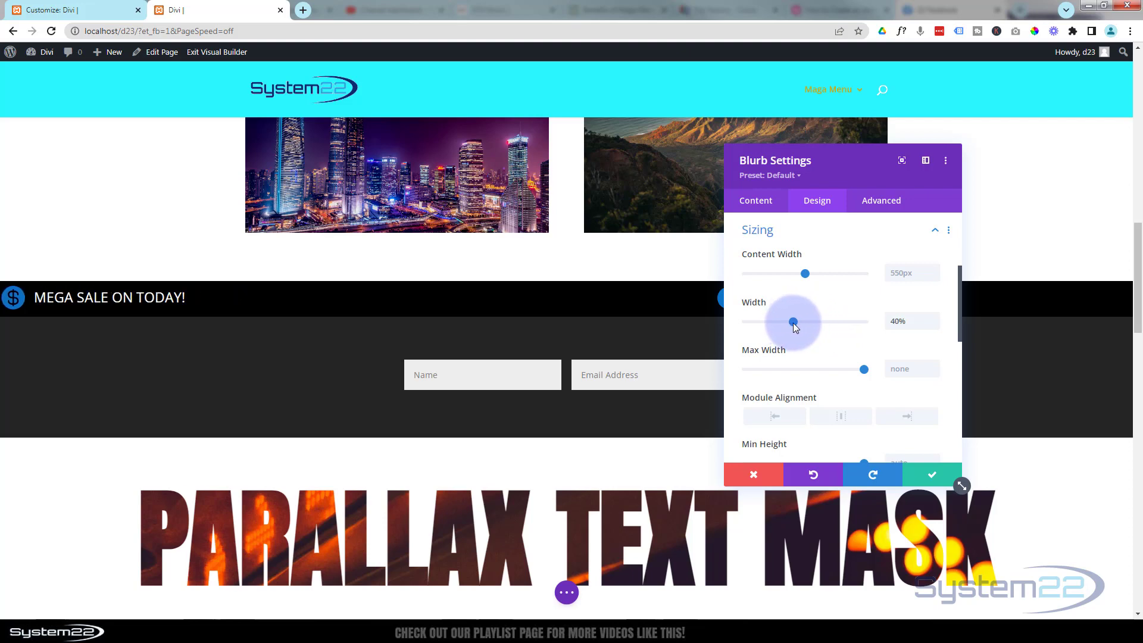
left_click_drag(794, 322, 795, 323)
left_click(916, 421)
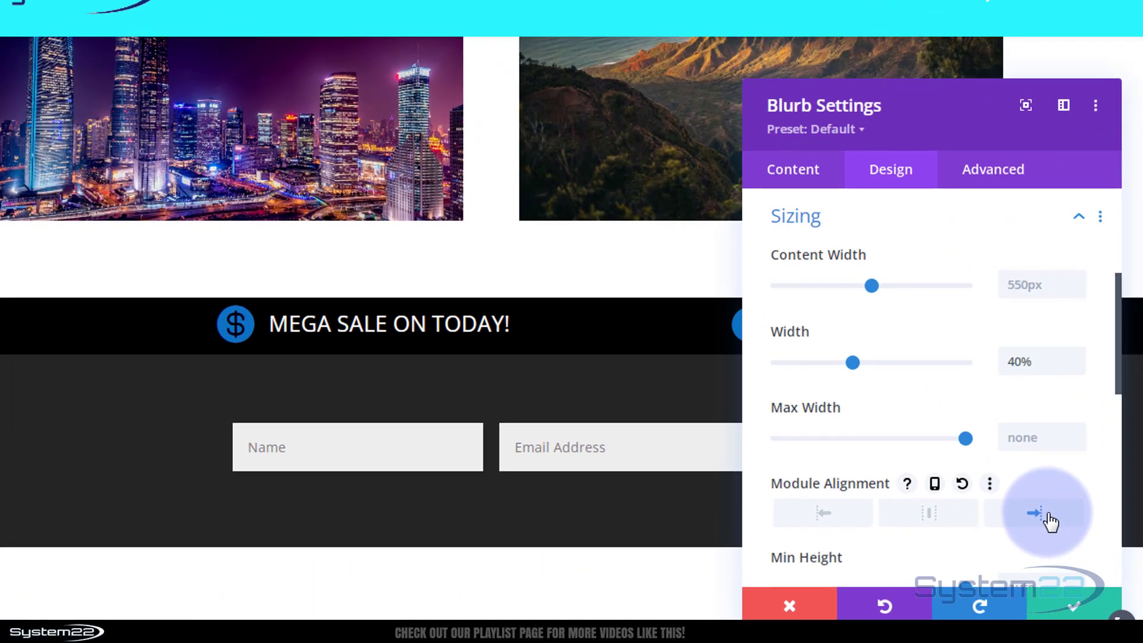
left_click(1073, 605)
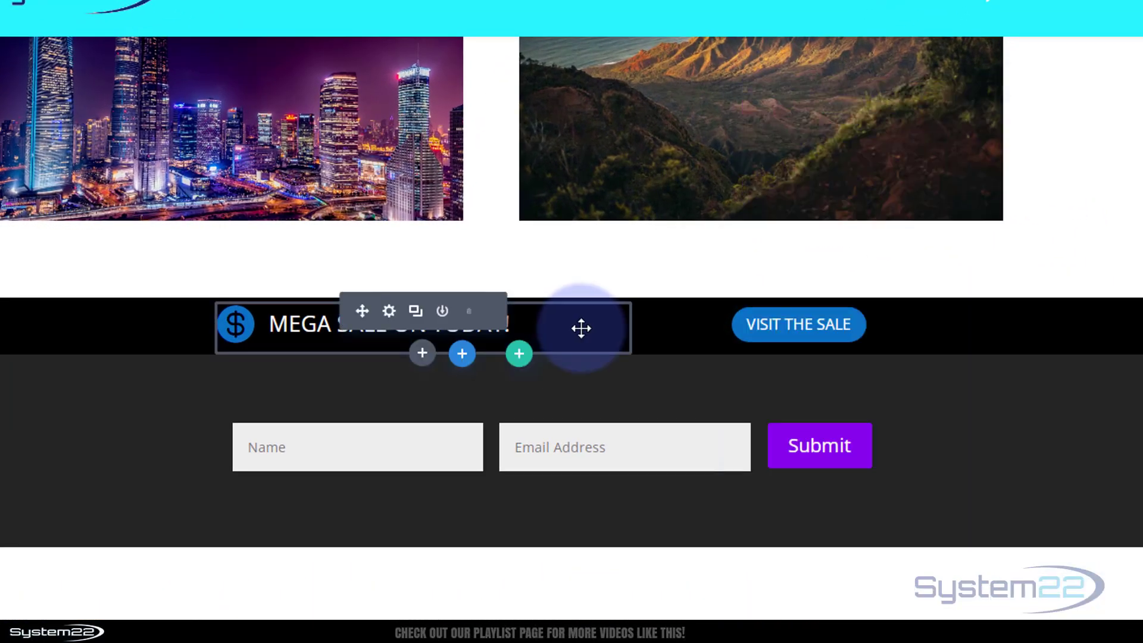
Open the sale banner row's scroll effects and set its sticky position to Stick to Top
mouse_move(758, 334)
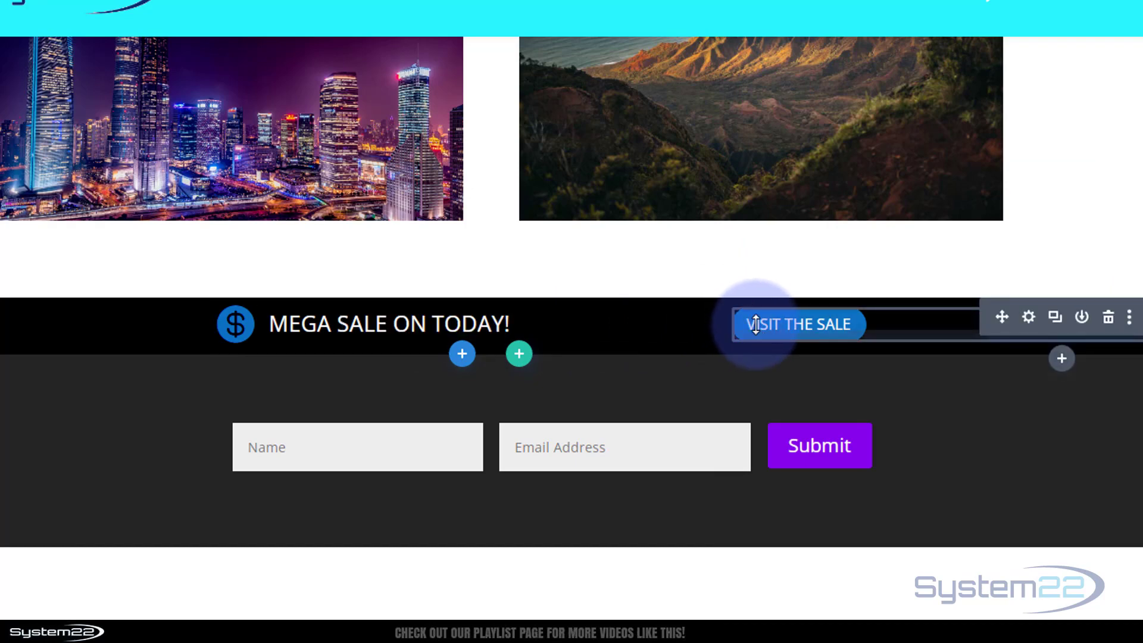
mouse_move(644, 328)
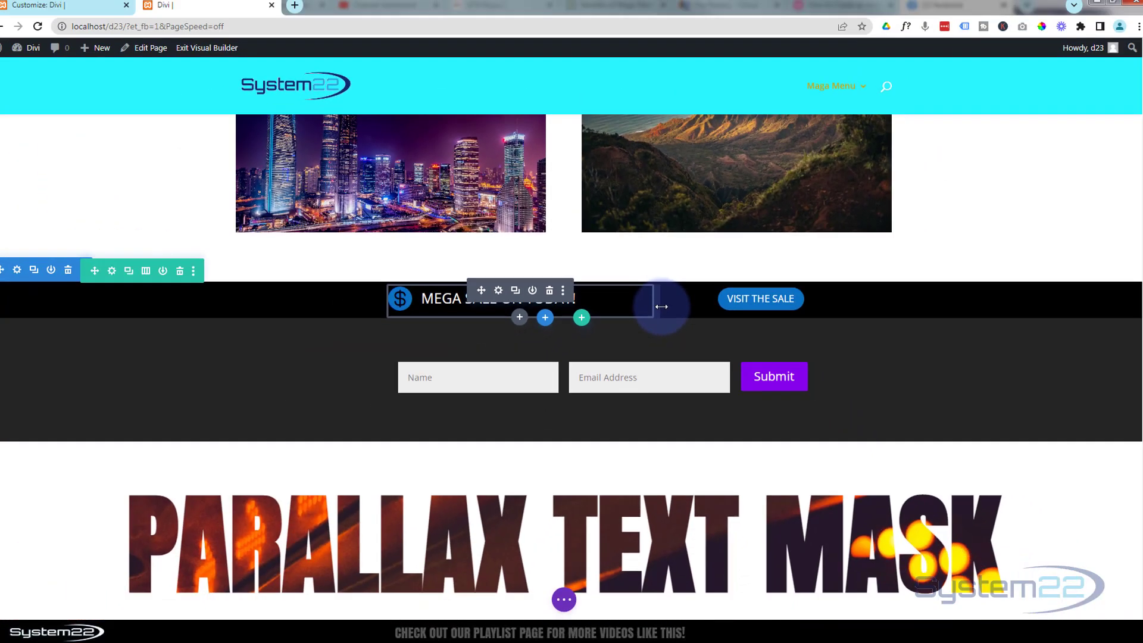
mouse_move(186, 298)
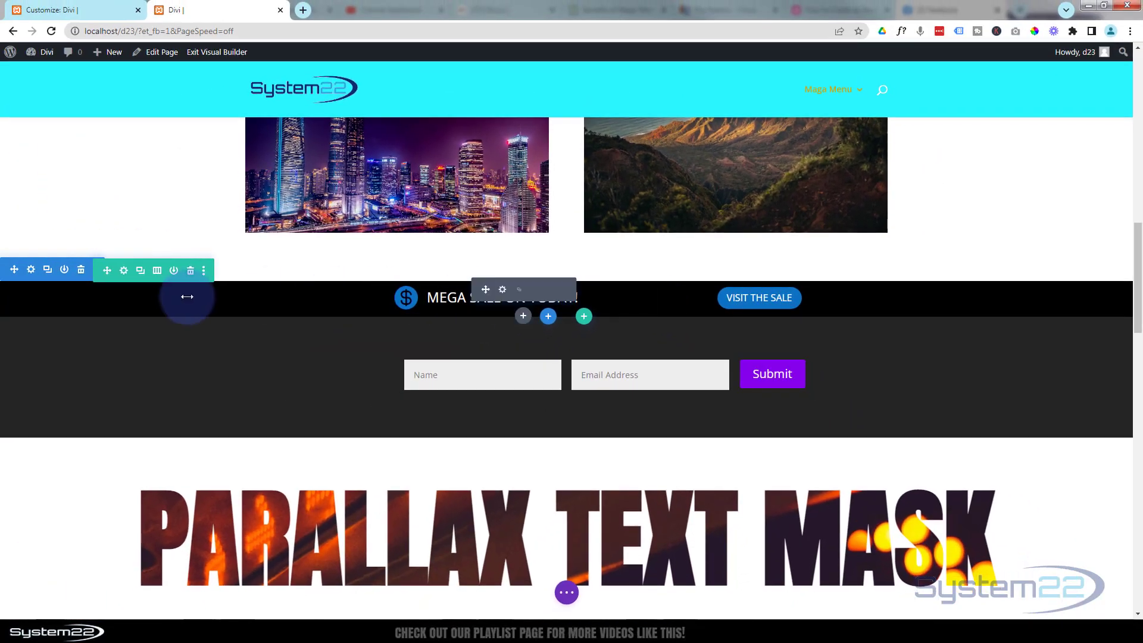
left_click(123, 271)
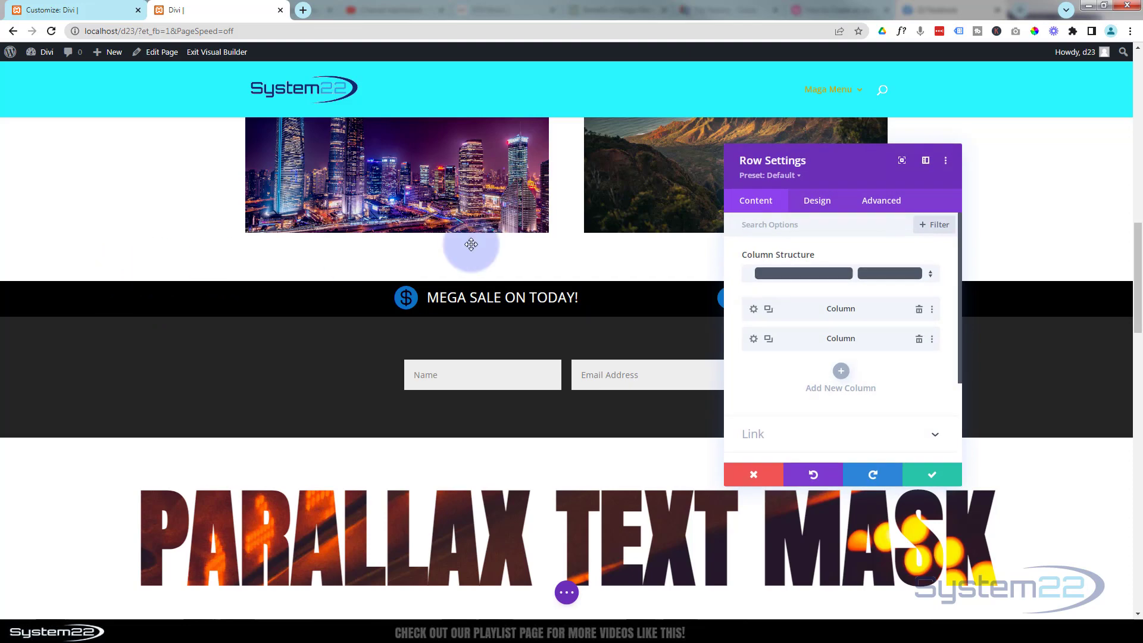
left_click(878, 202)
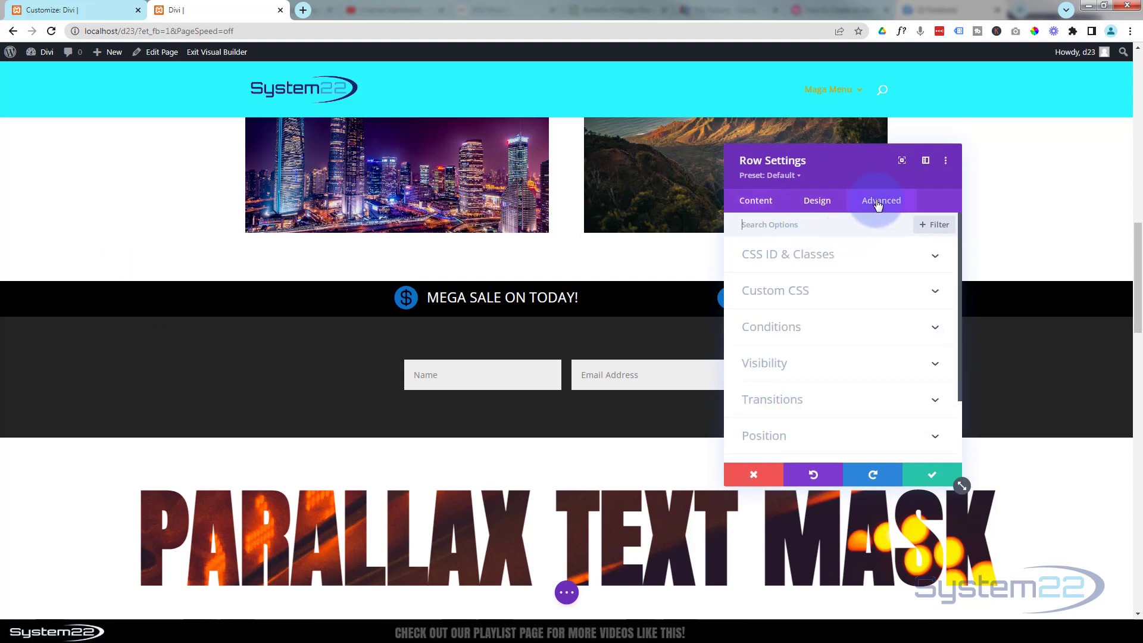
scroll(894, 298, "down", 2)
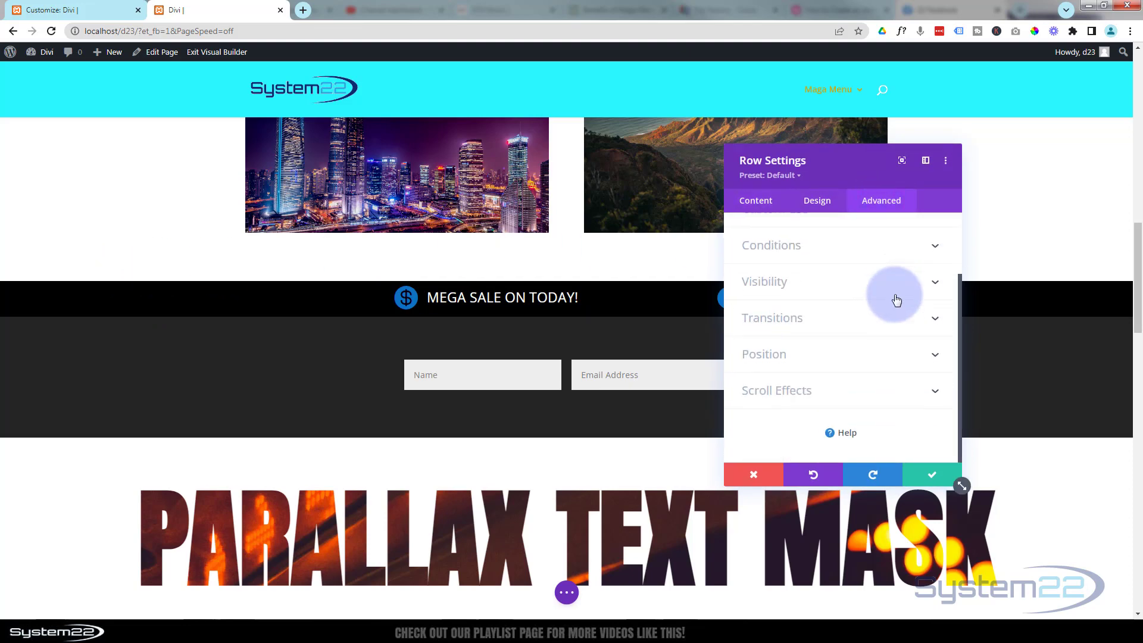
left_click(842, 388)
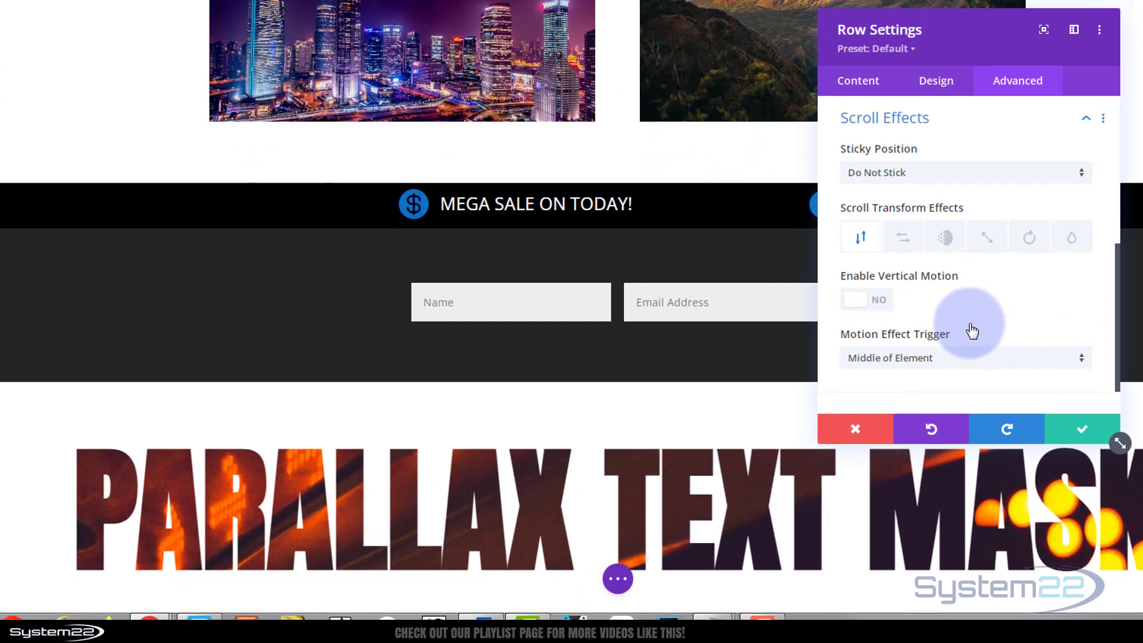
left_click(946, 178)
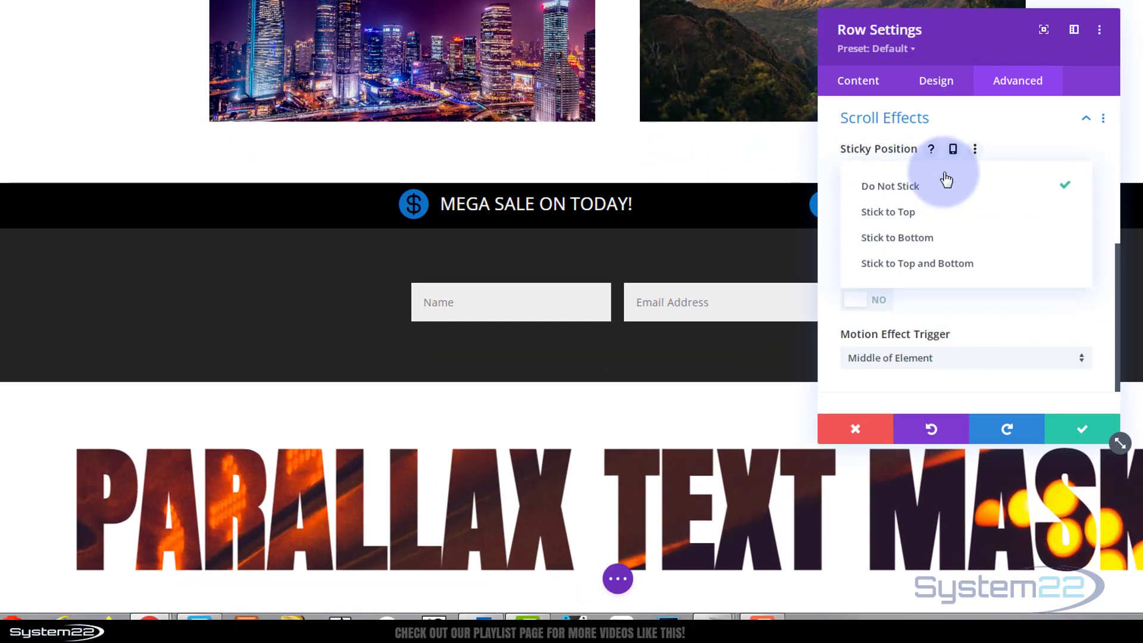
left_click(907, 220)
Examine how the sale banner row behaves along the page, down to the footer and back above its original place
scroll(231, 364, "down", 3)
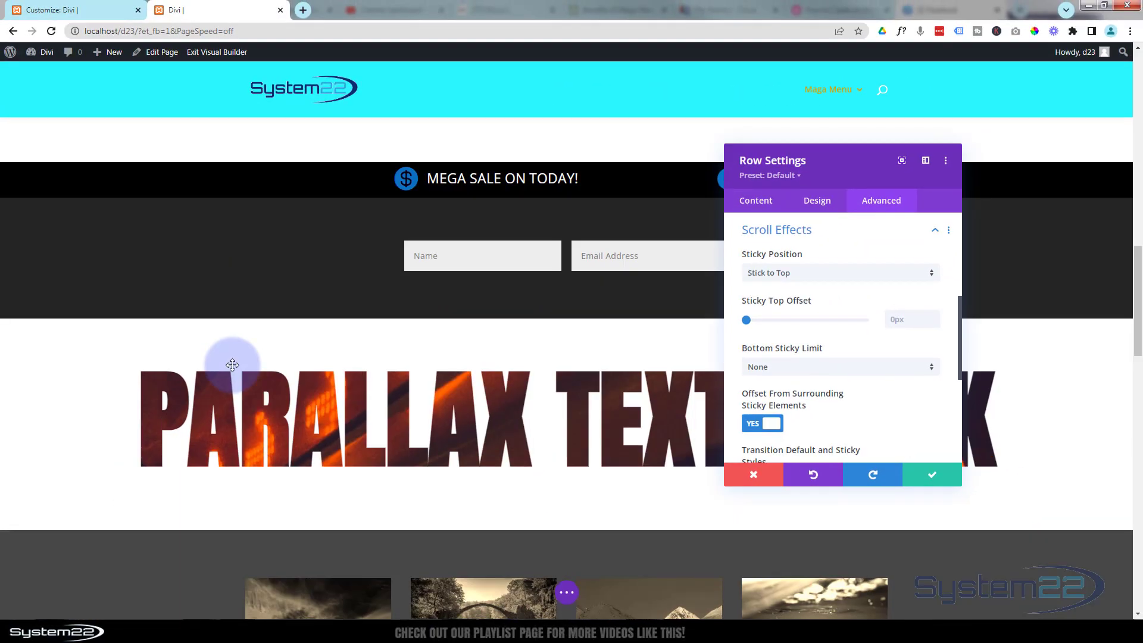
scroll(234, 364, "down", 8)
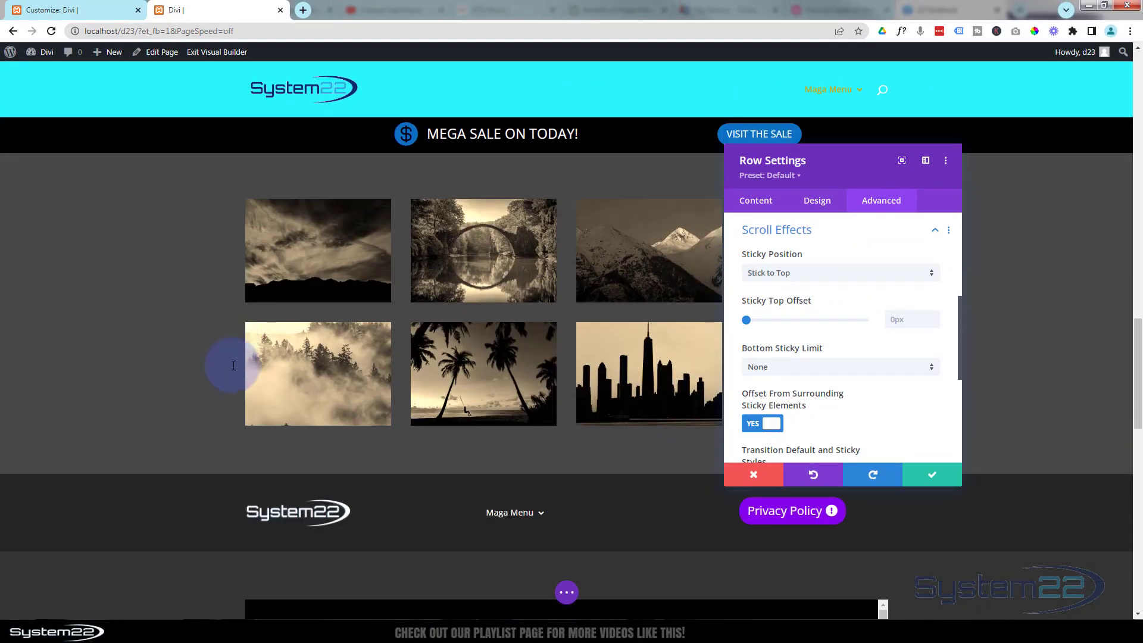
scroll(233, 365, "down", 5)
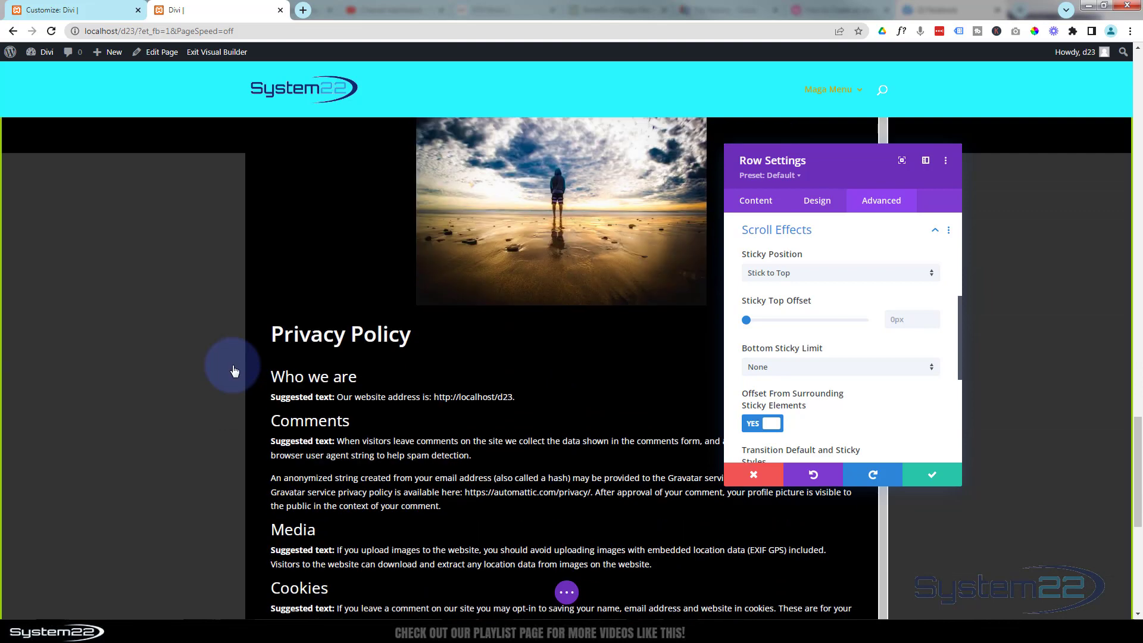
scroll(235, 371, "up", 3)
scroll(311, 324, "down", 2)
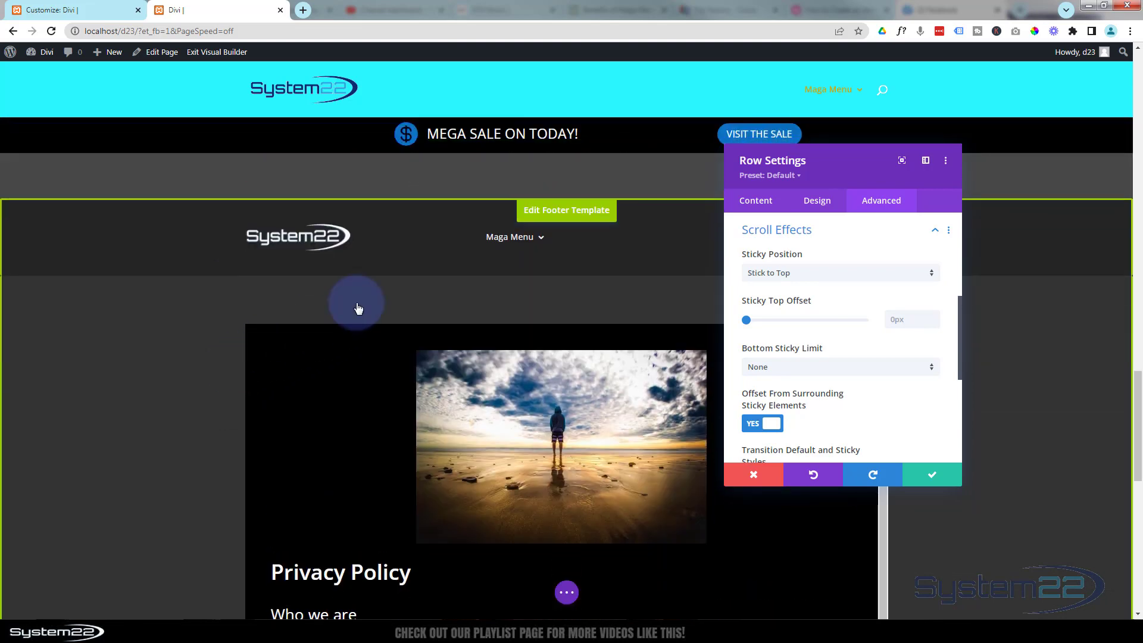
scroll(209, 319, "down", 1)
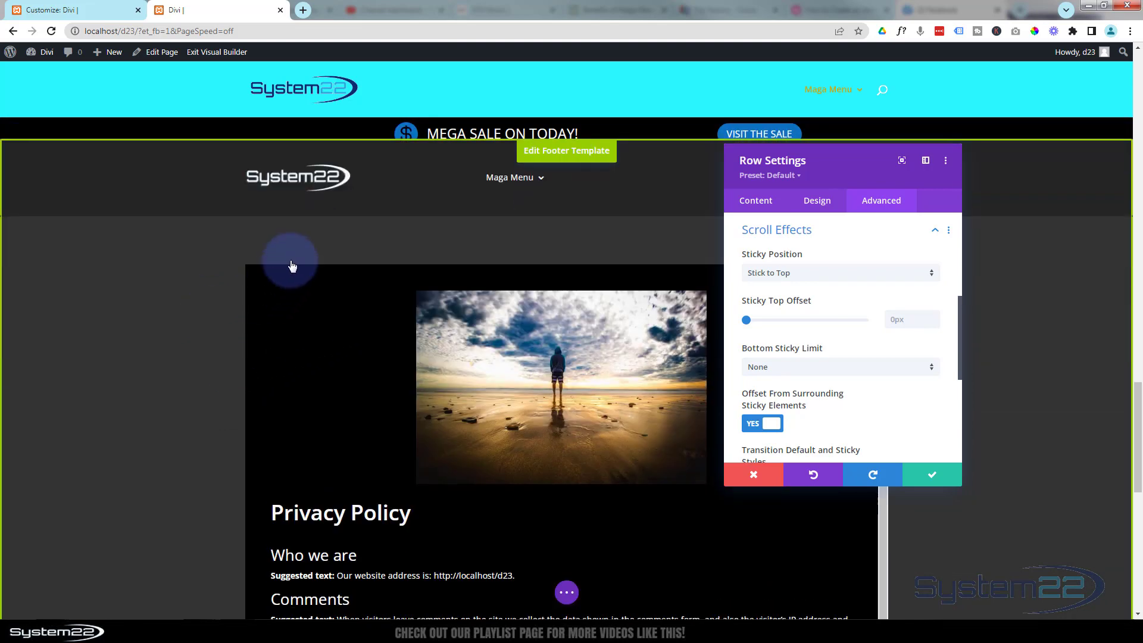
scroll(212, 366, "up", 2)
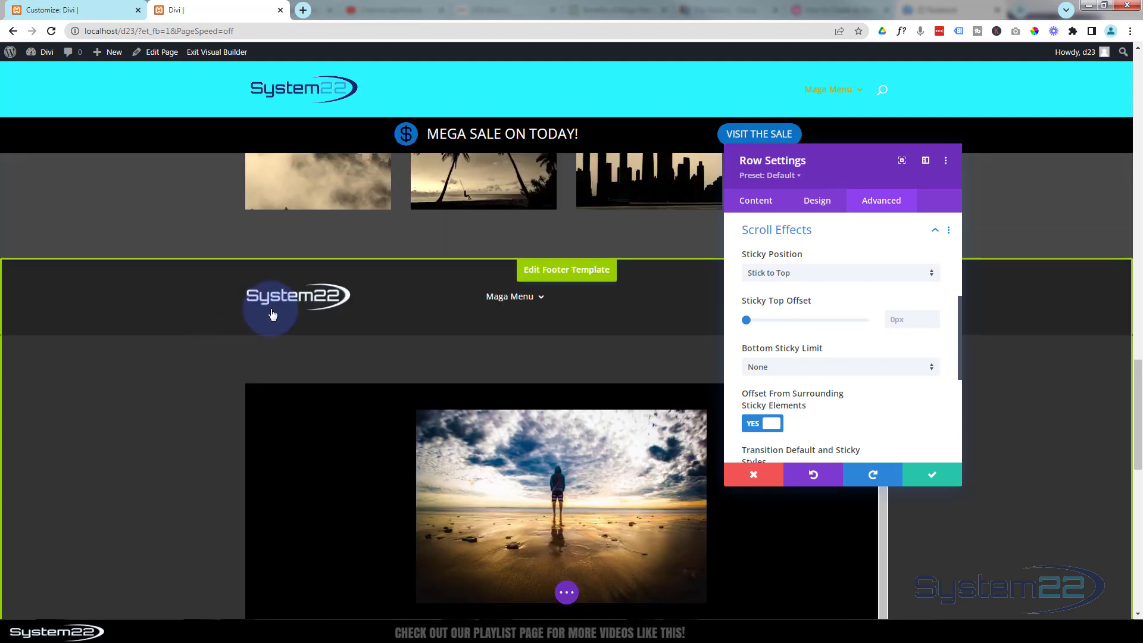
scroll(199, 403, "up", 8)
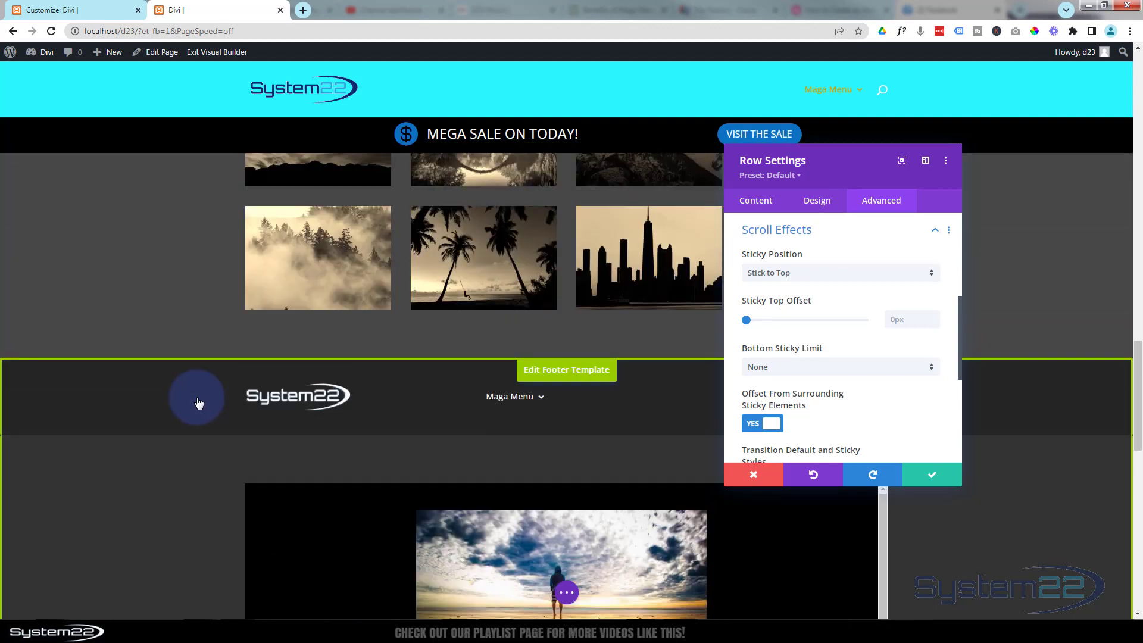
scroll(198, 403, "up", 6)
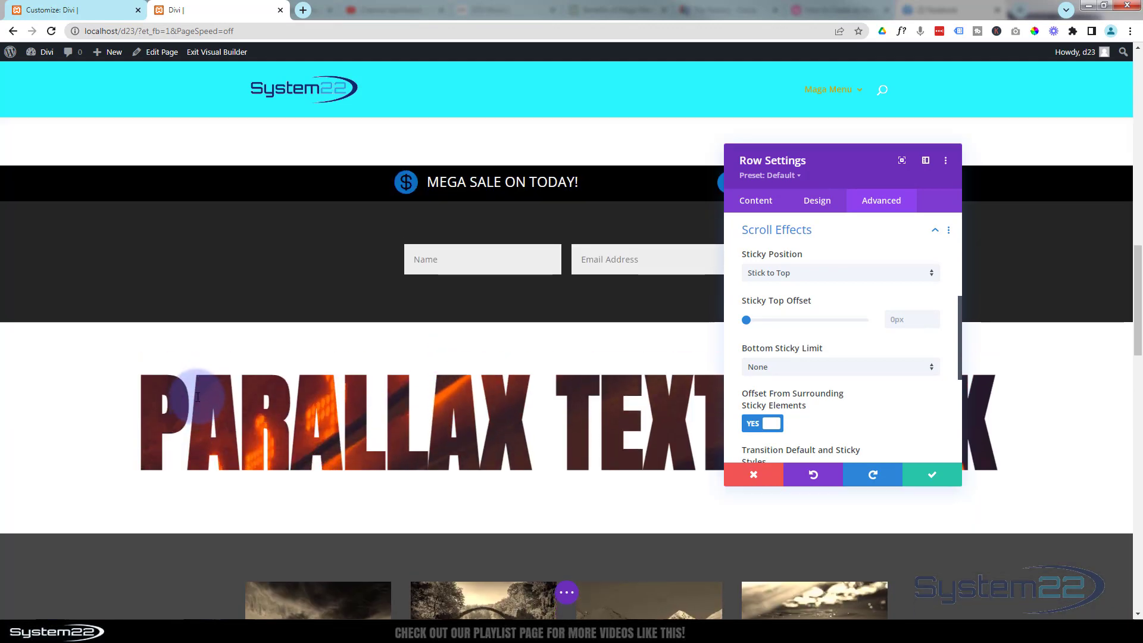
scroll(196, 396, "up", 3)
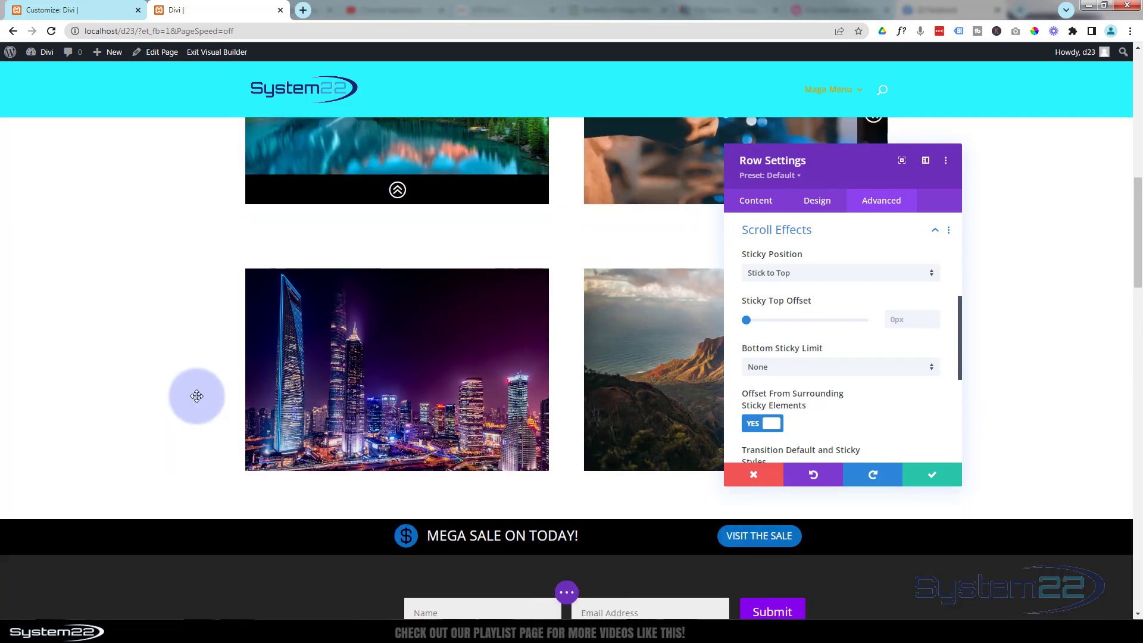
scroll(375, 370, "up", 2)
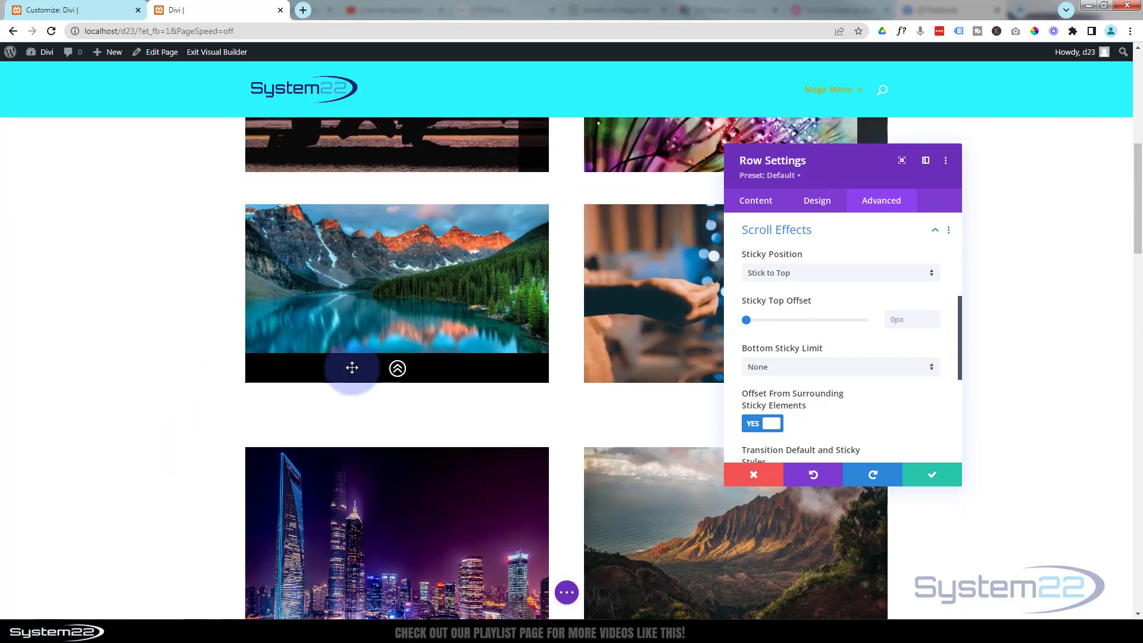
Try the Stick to Top and Bottom sticky position on the sale banner row and preview it along the page
left_click(812, 275)
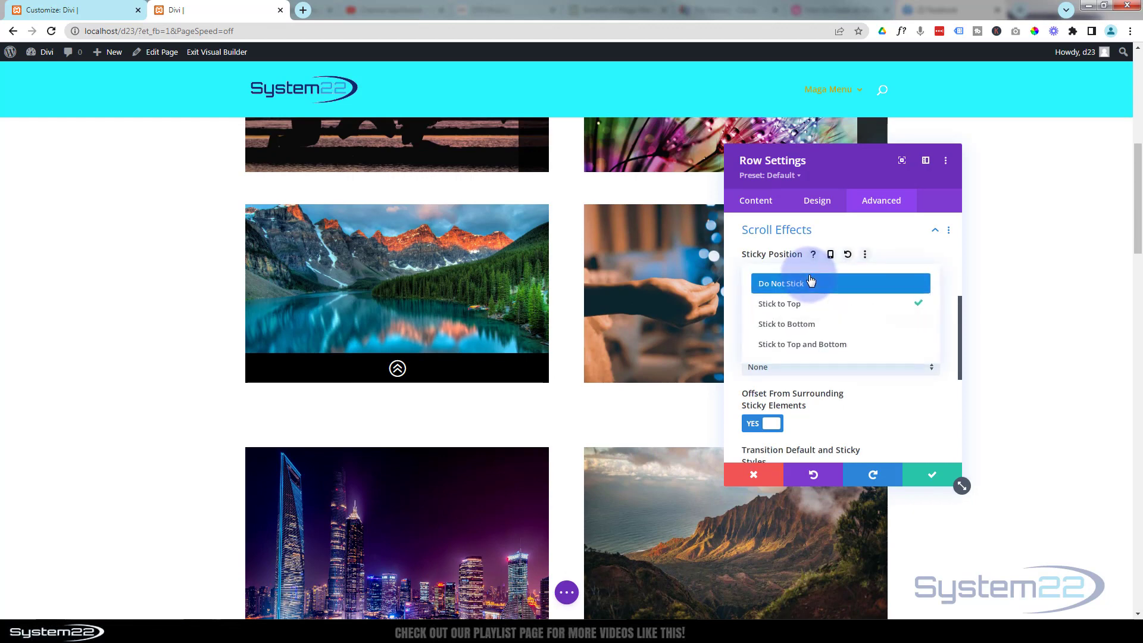
left_click(804, 345)
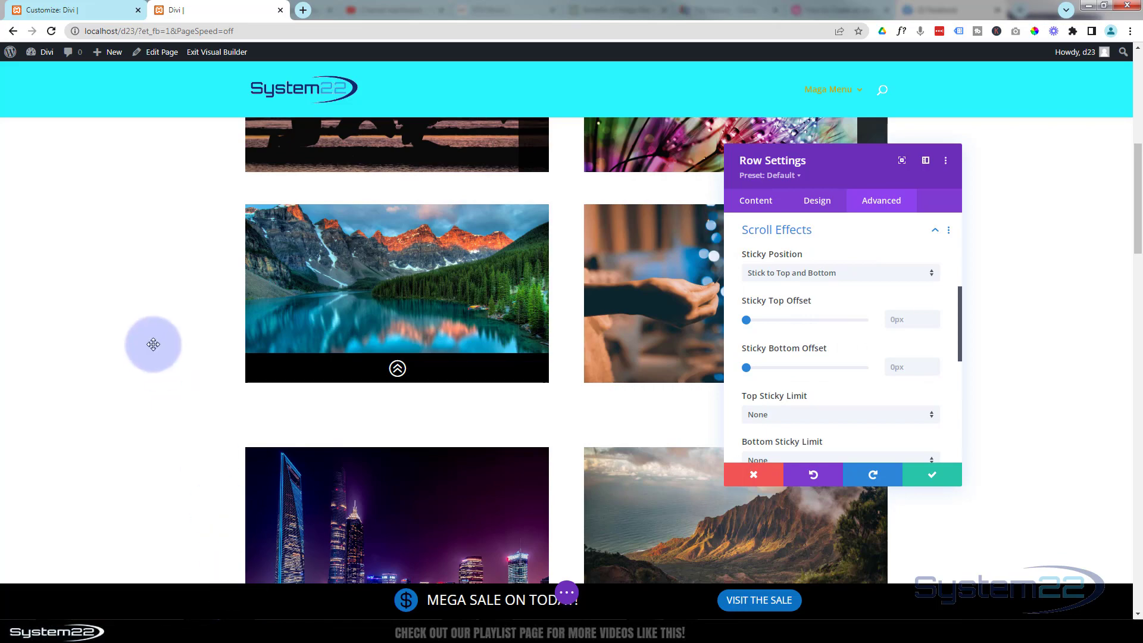
scroll(153, 344, "down", 8)
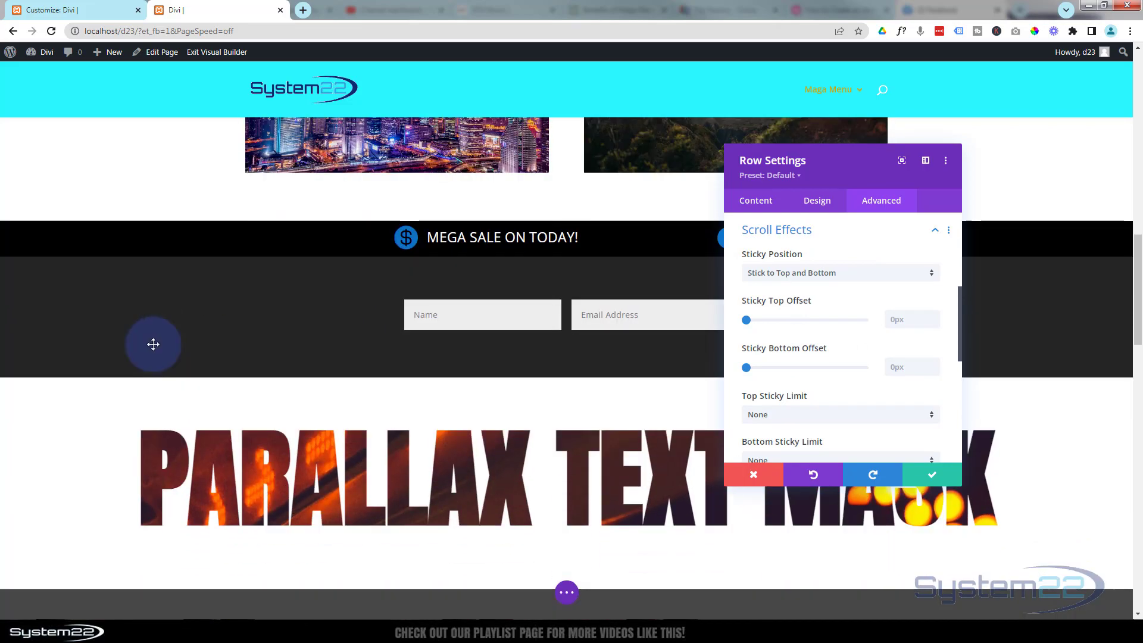
scroll(153, 344, "down", 4)
scroll(153, 344, "up", 7)
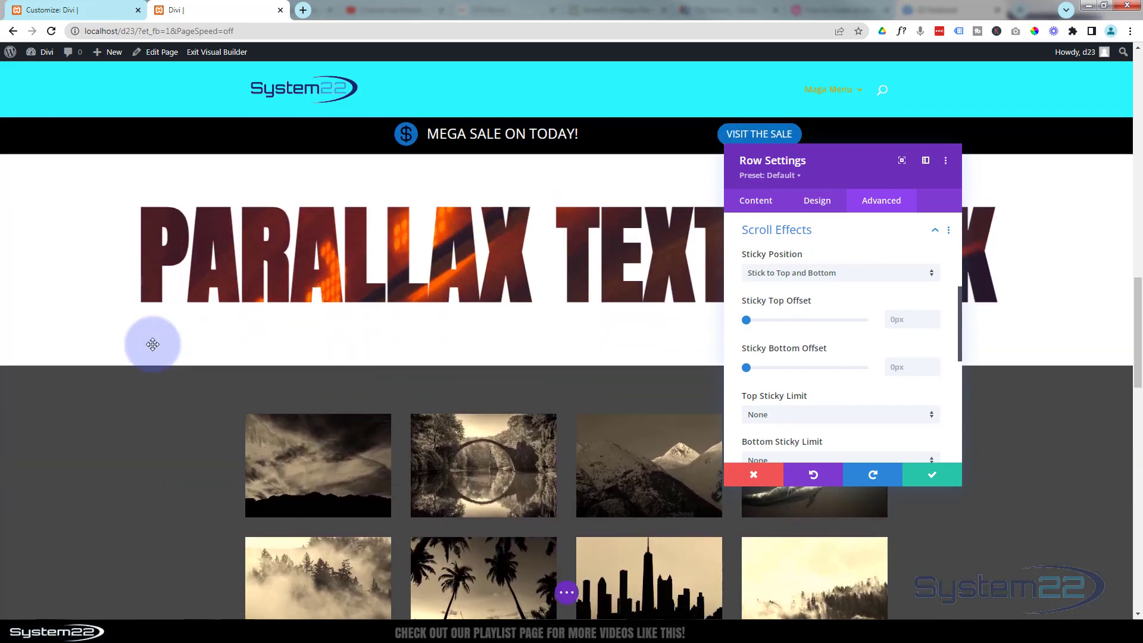
scroll(153, 345, "up", 8)
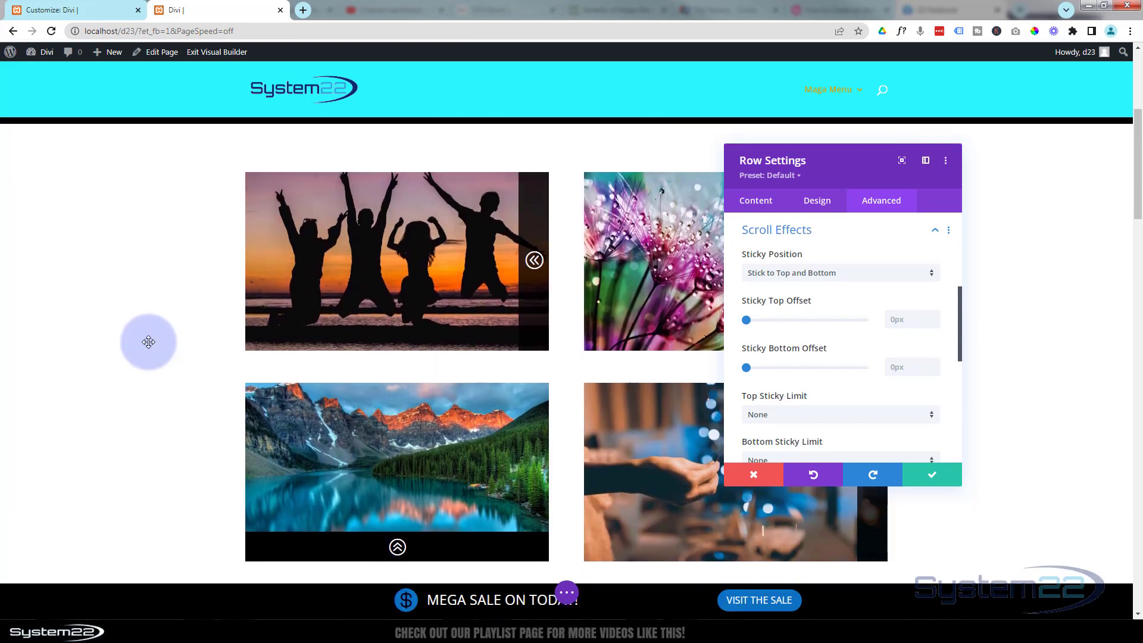
Return the sale banner row's sticky position to Stick to Top, preview it along the page, and save the row settings
left_click(849, 273)
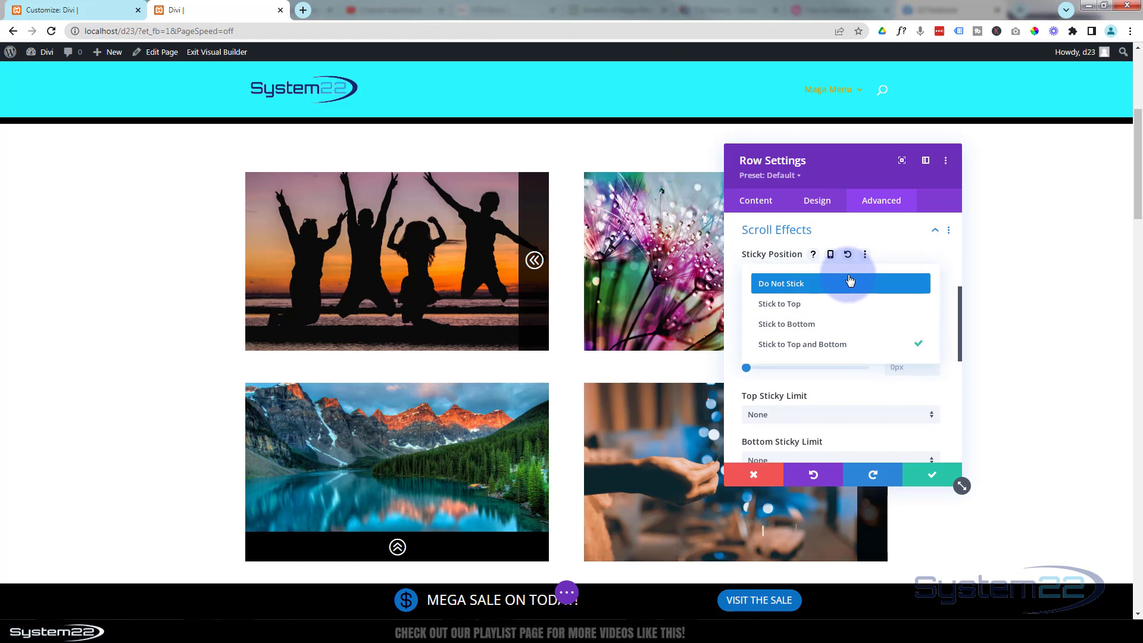
left_click(844, 305)
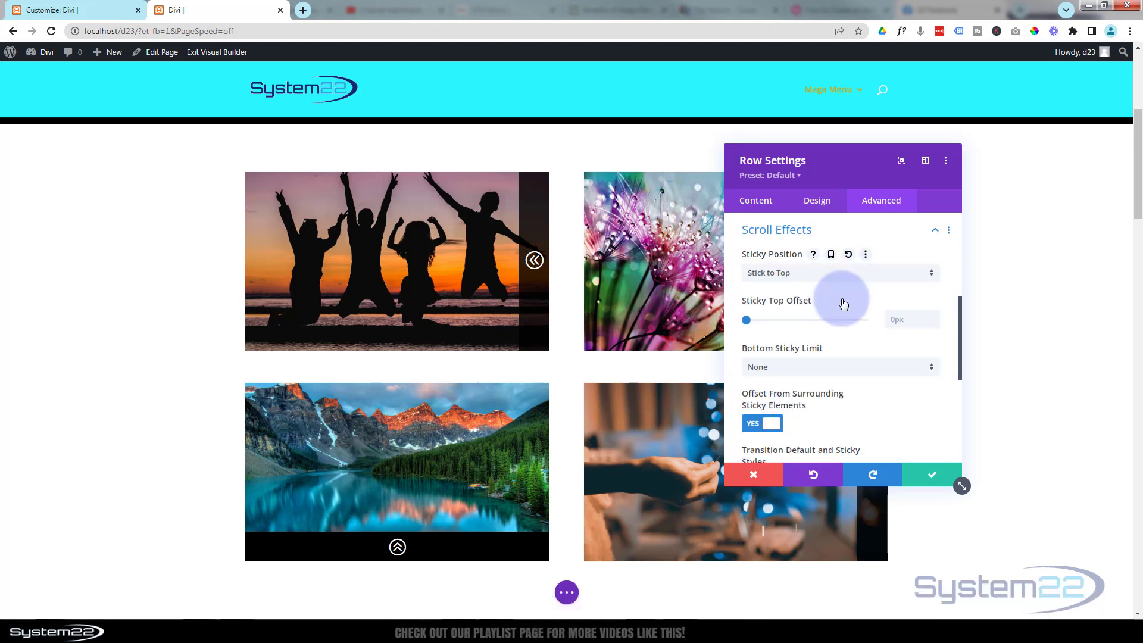
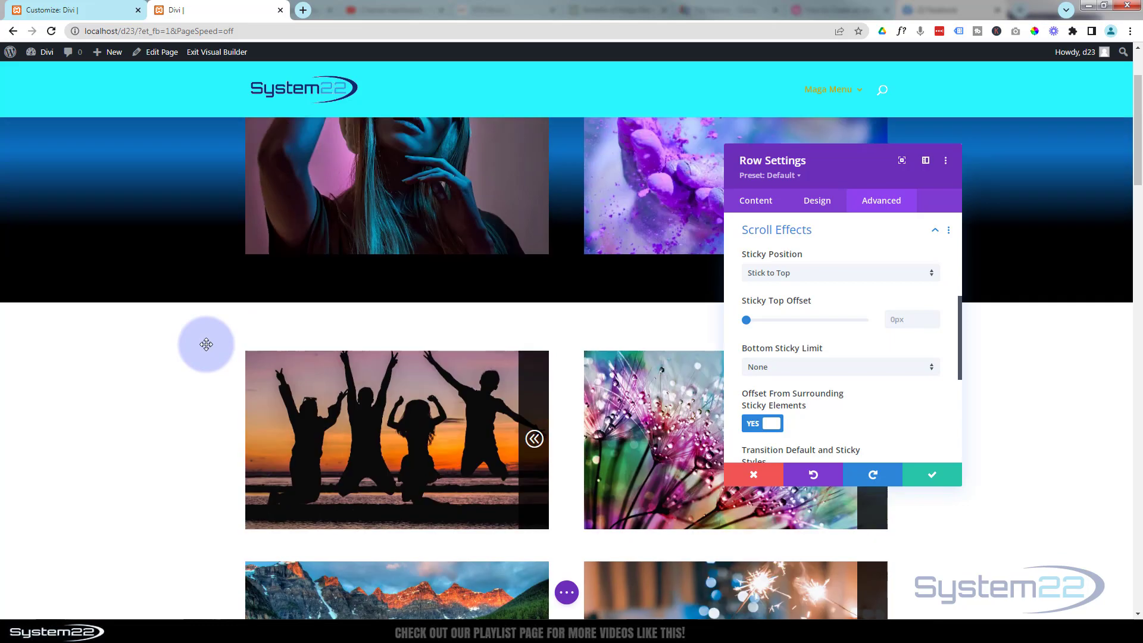
scroll(206, 344, "down", 4)
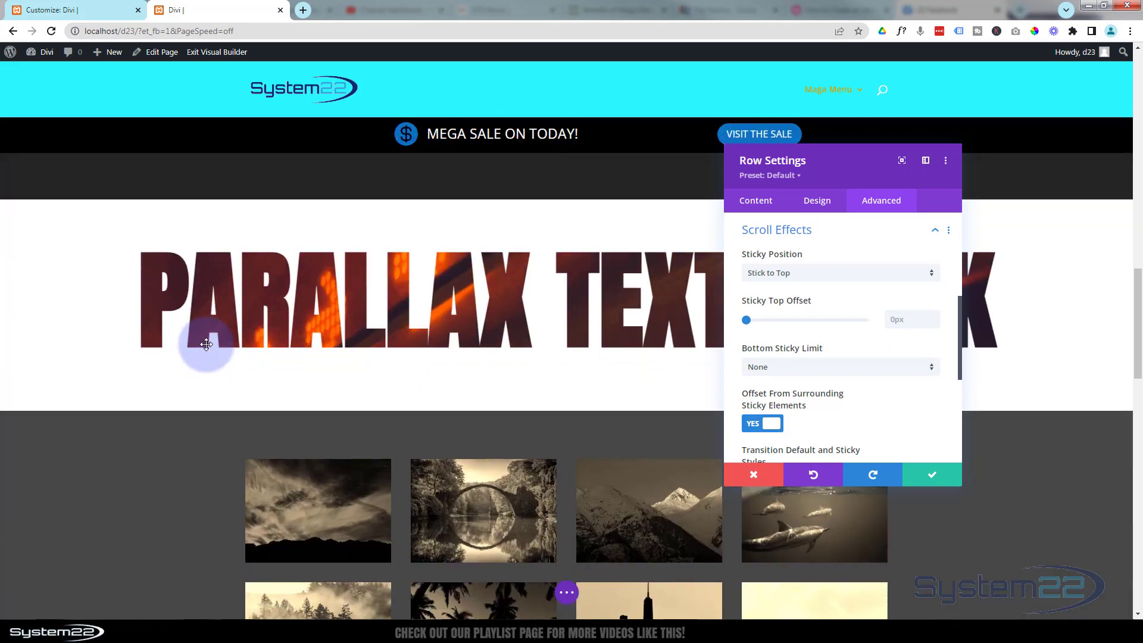
scroll(206, 344, "down", 3)
scroll(206, 344, "up", 9)
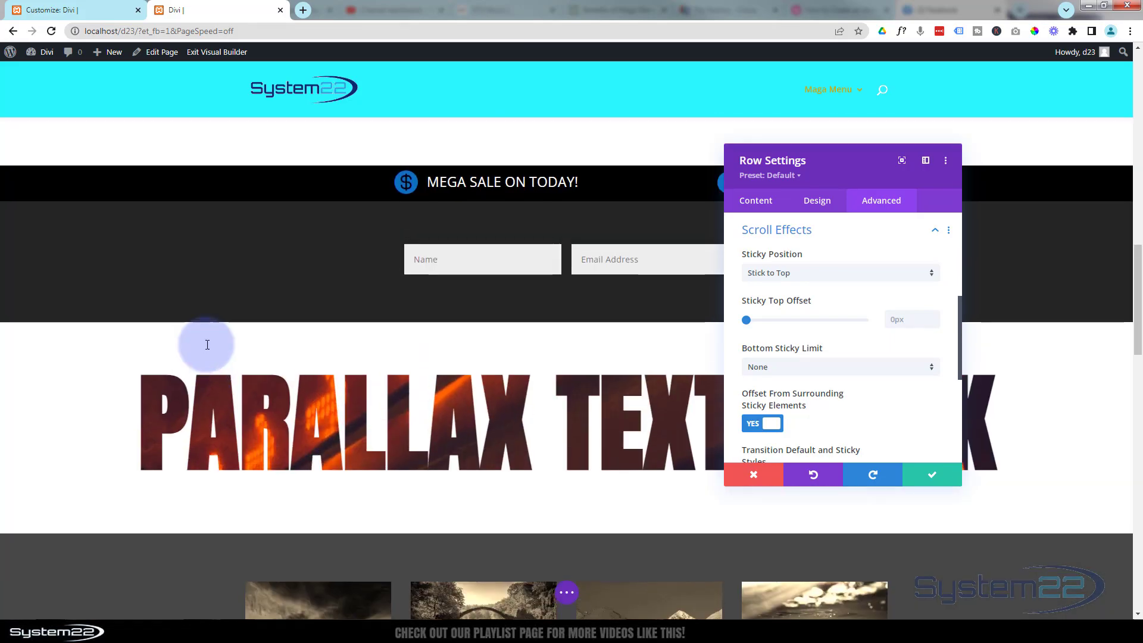
scroll(207, 344, "up", 2)
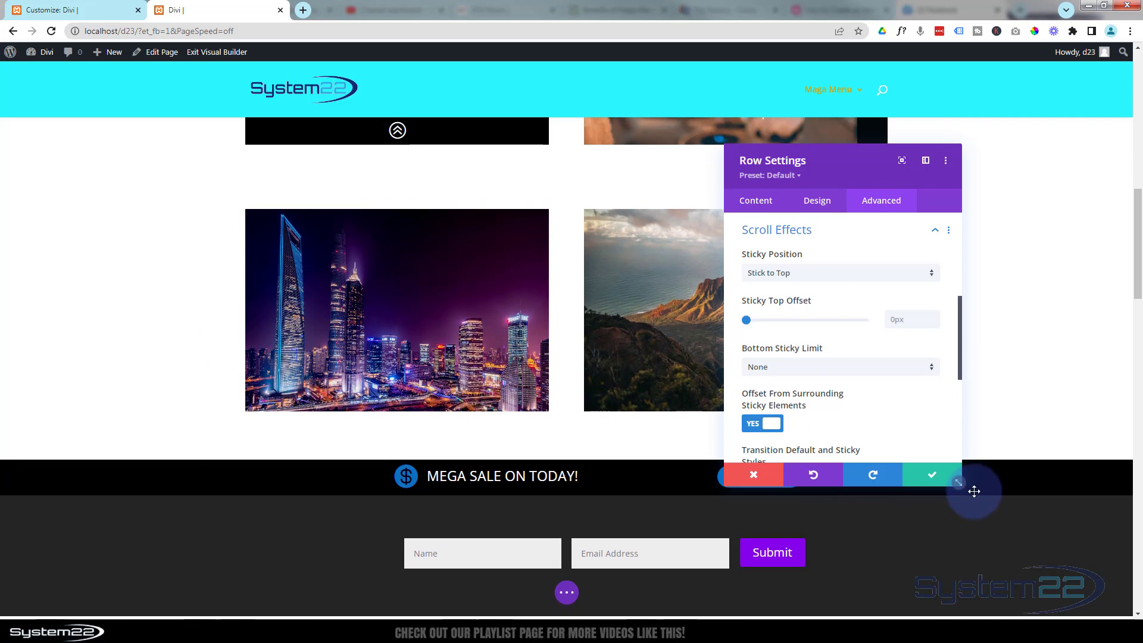
left_click(932, 476)
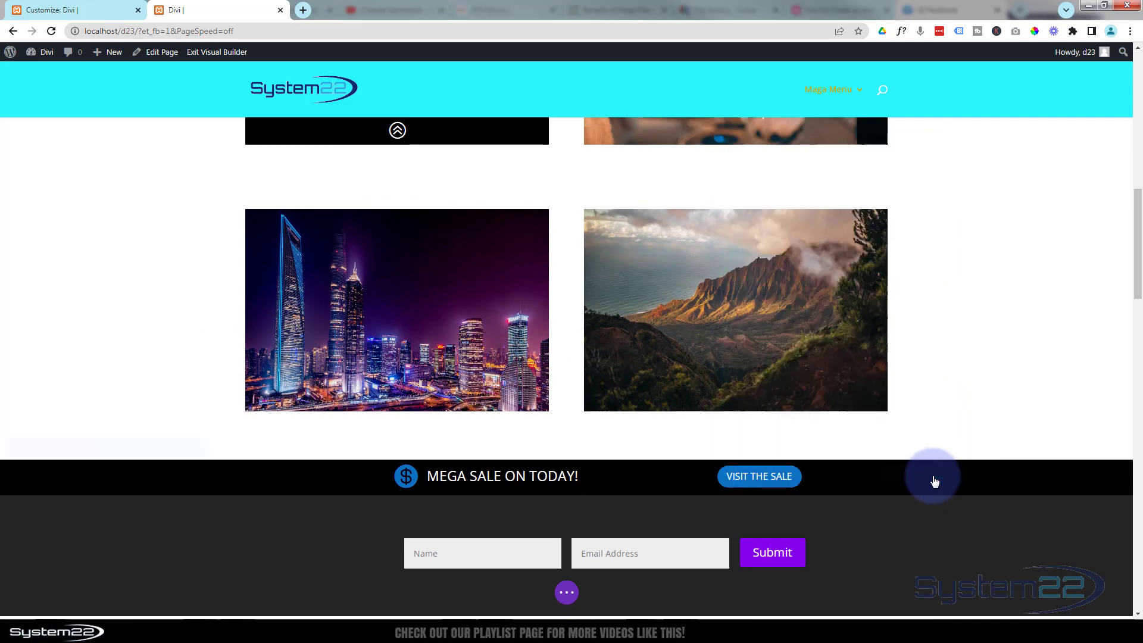
Open the scroll effects of the Mega Sale blurb and enable horizontal motion
mouse_move(447, 477)
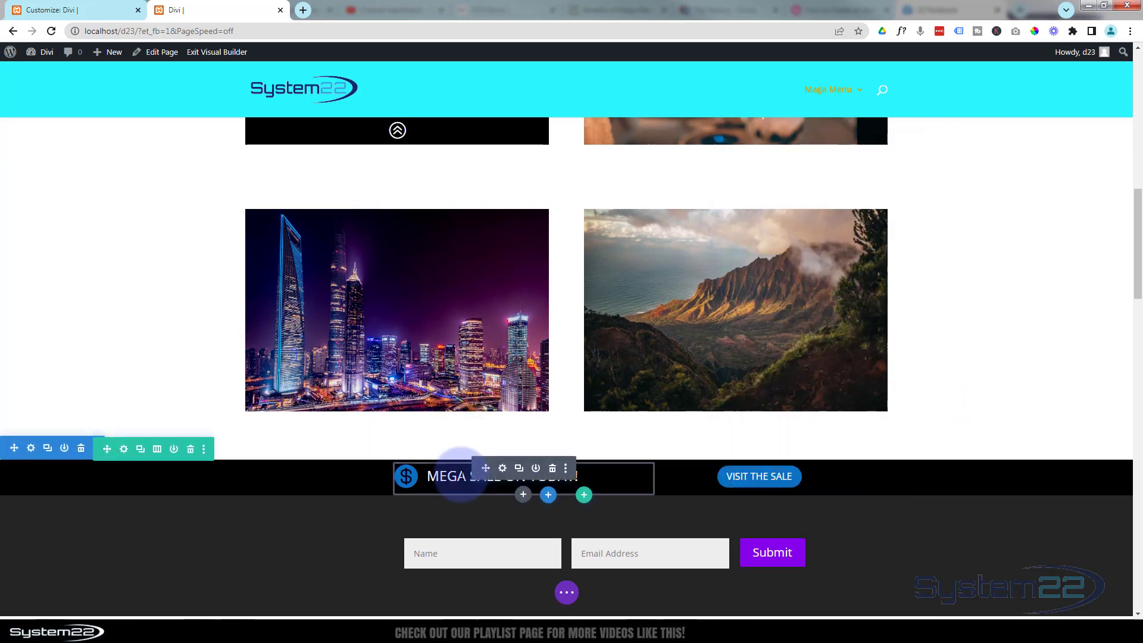
left_click(503, 470)
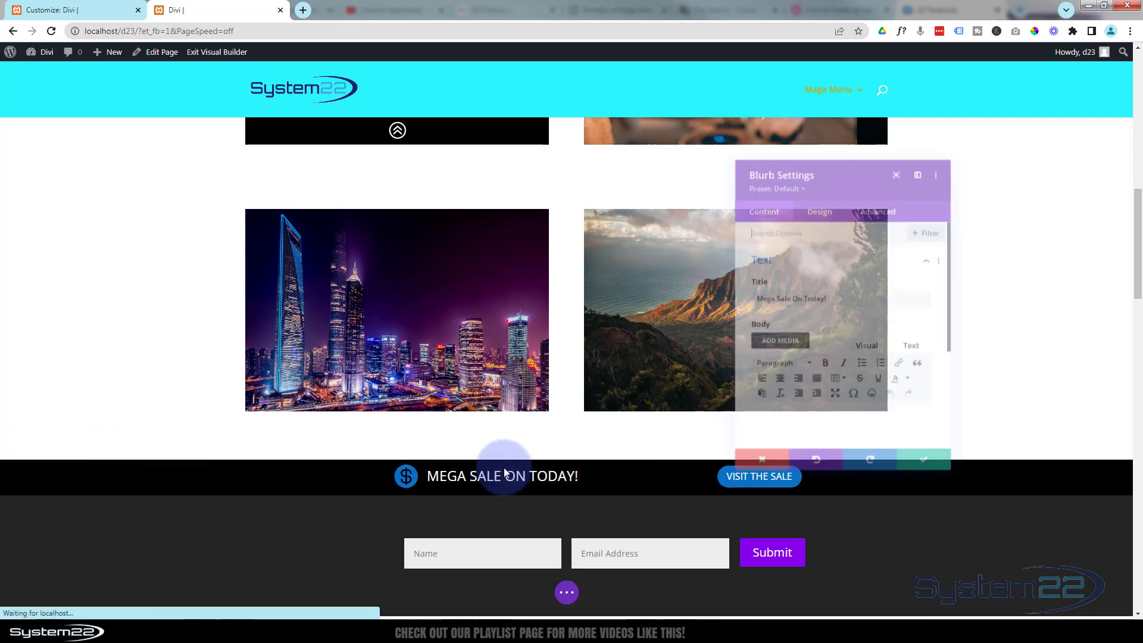
left_click(878, 209)
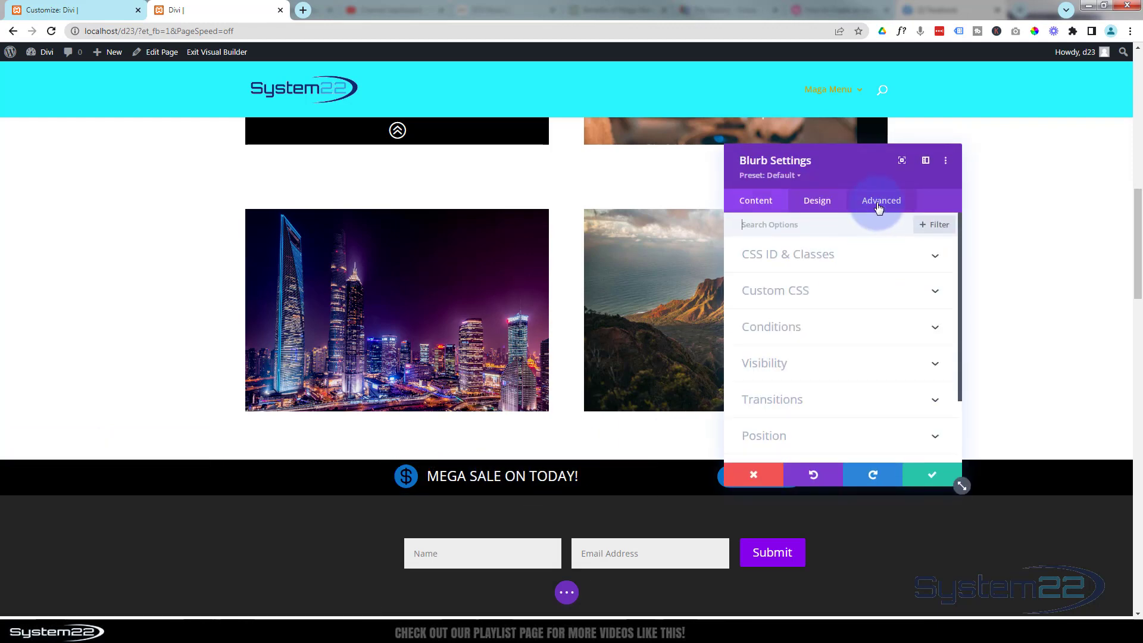
scroll(875, 273, "down", 1)
scroll(927, 255, "down", 1)
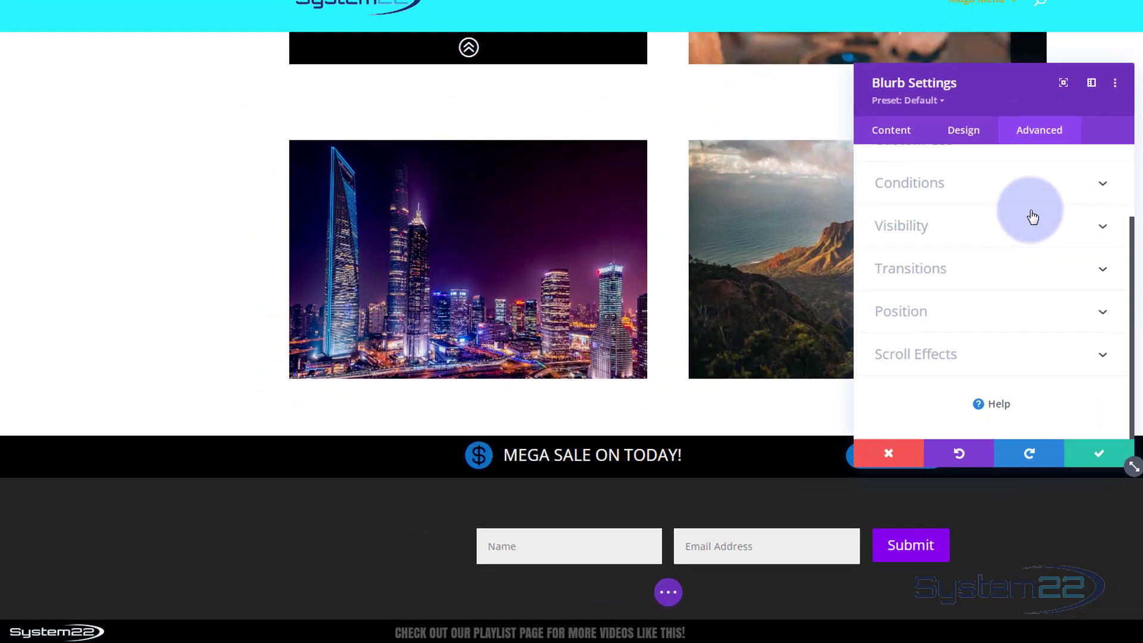
left_click(898, 381)
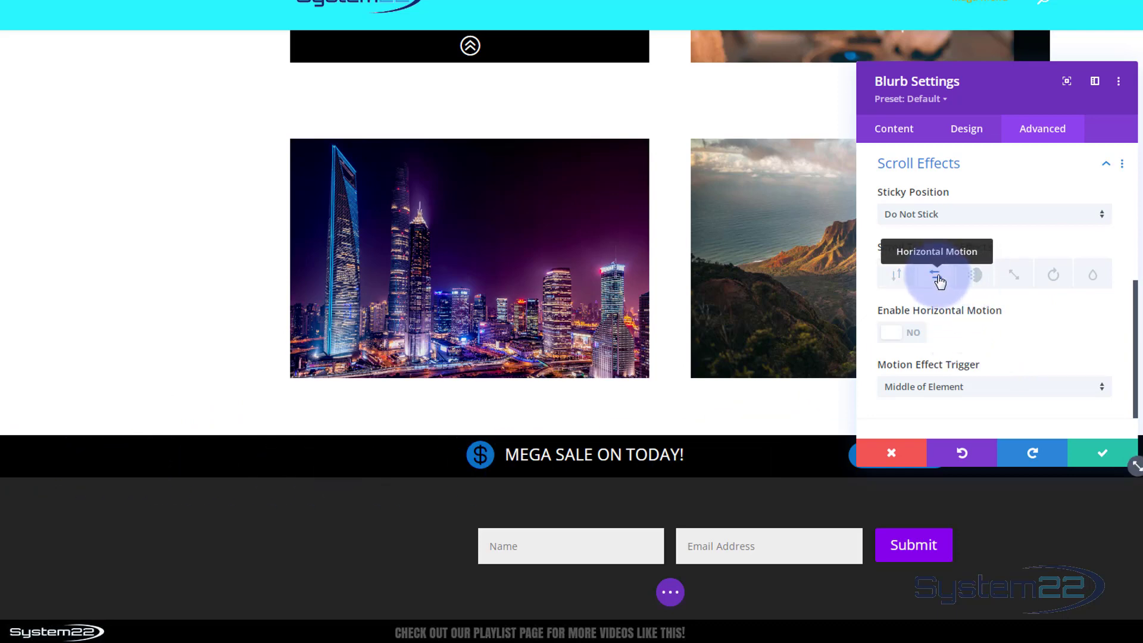
left_click(913, 321)
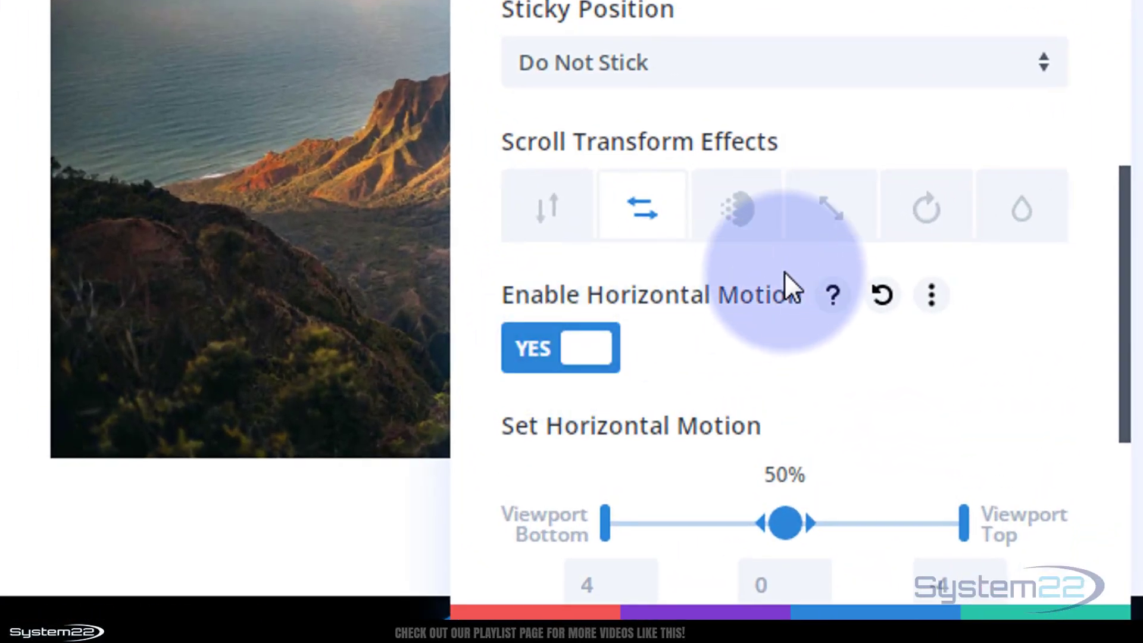
Set the blurb's horizontal motion starting offset to -15 and preview how it slides in along the page
scroll(784, 271, "down", 3)
scroll(798, 262, "down", 2)
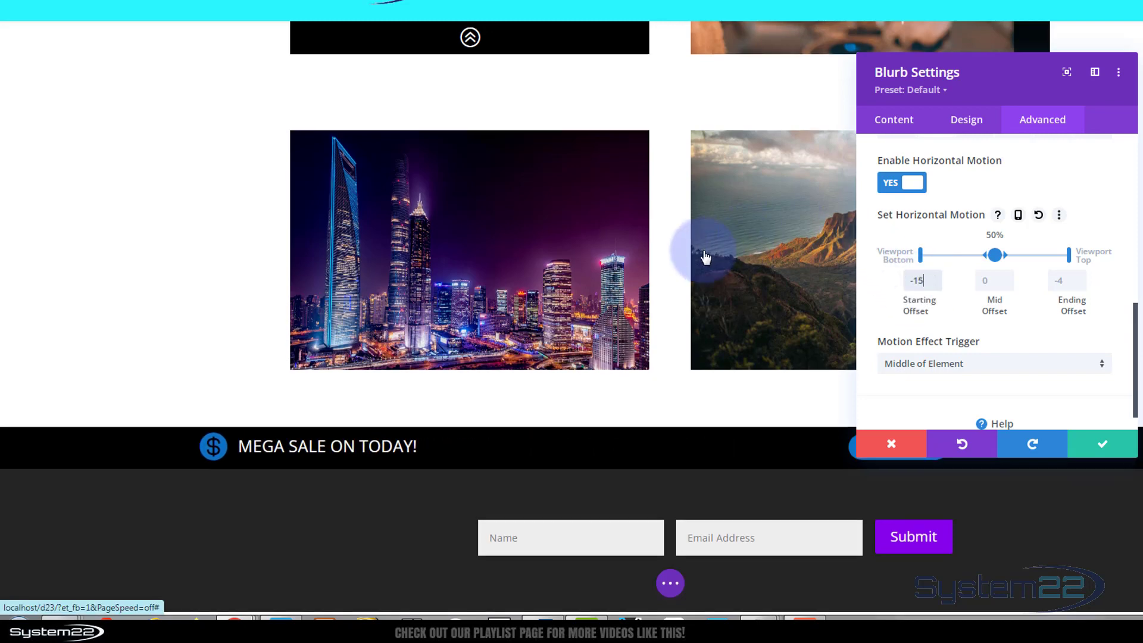
scroll(705, 258, "up", 1)
scroll(705, 258, "up", 1)
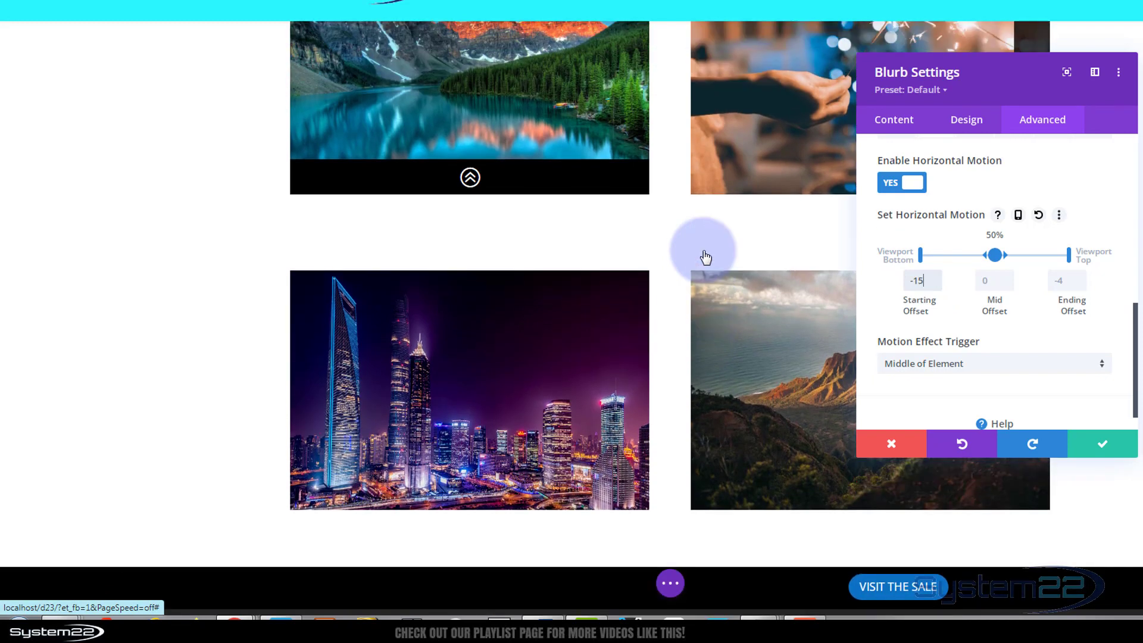
scroll(705, 257, "down", 2)
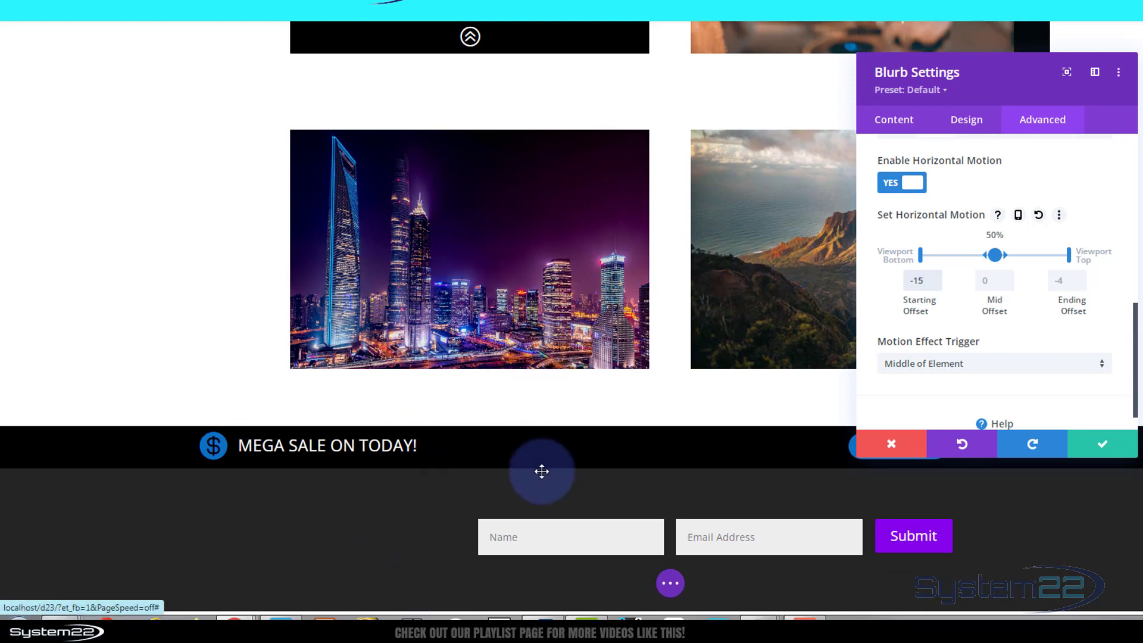
Shift the blurb's horizontal motion midpoint to 60% and set its ending offset to 0
left_click(979, 277)
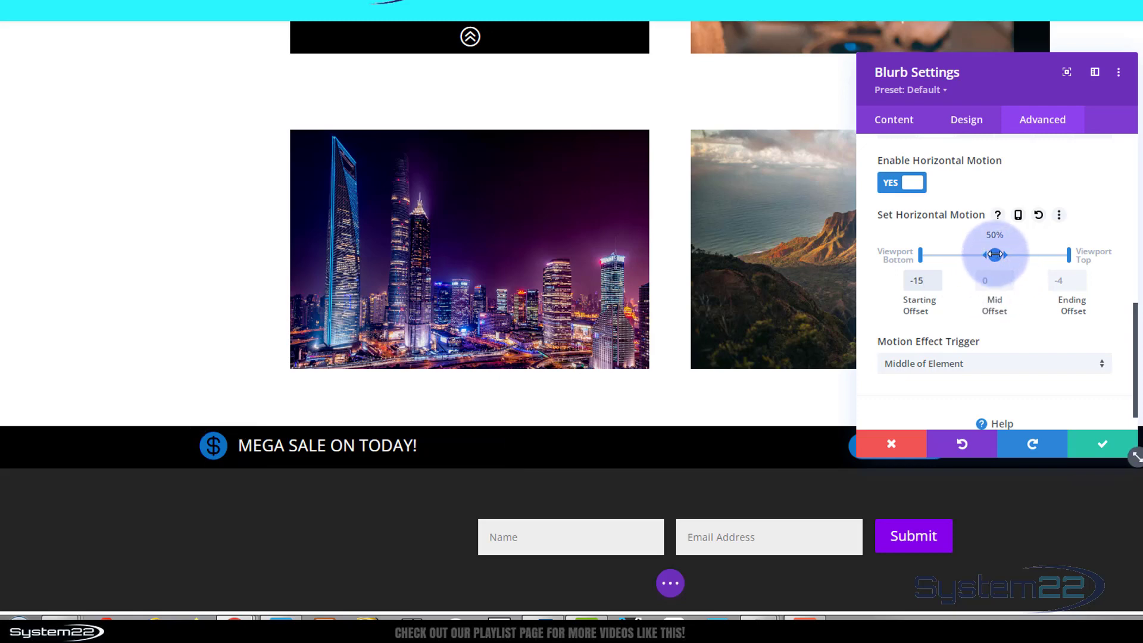
left_click_drag(995, 254, 1010, 254)
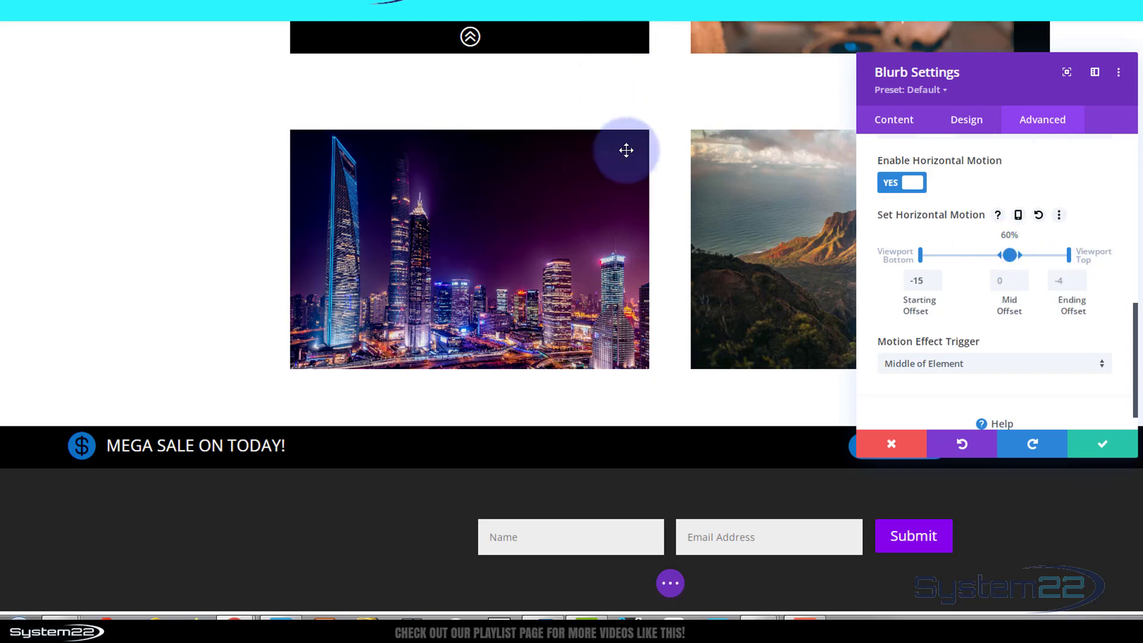
left_click(1067, 282)
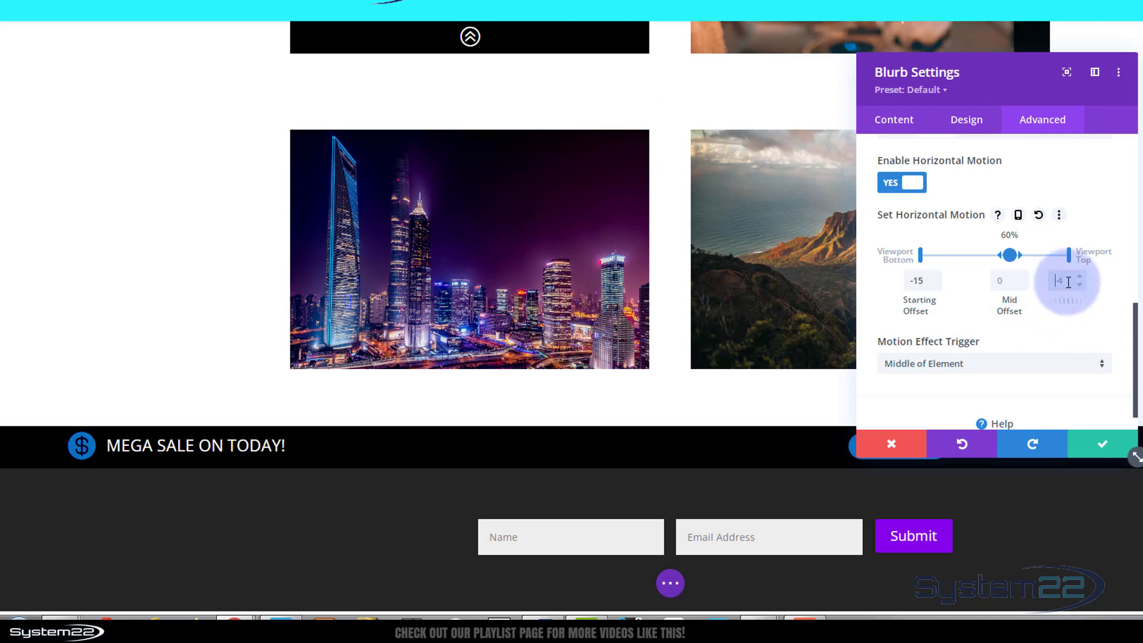
type("-")
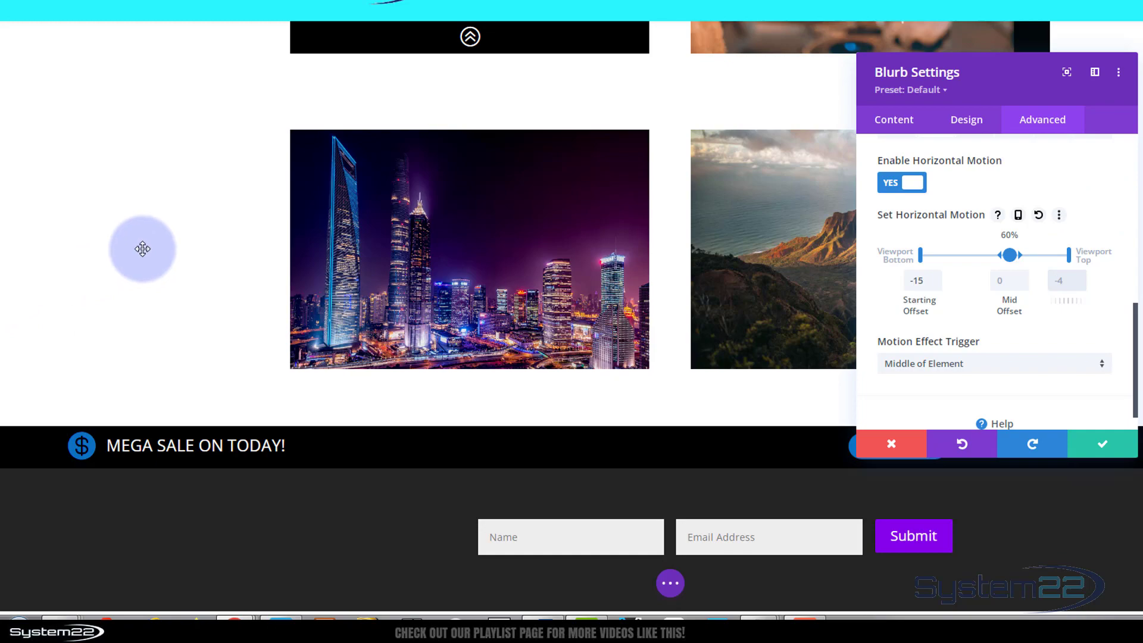
scroll(143, 249, "down", 7)
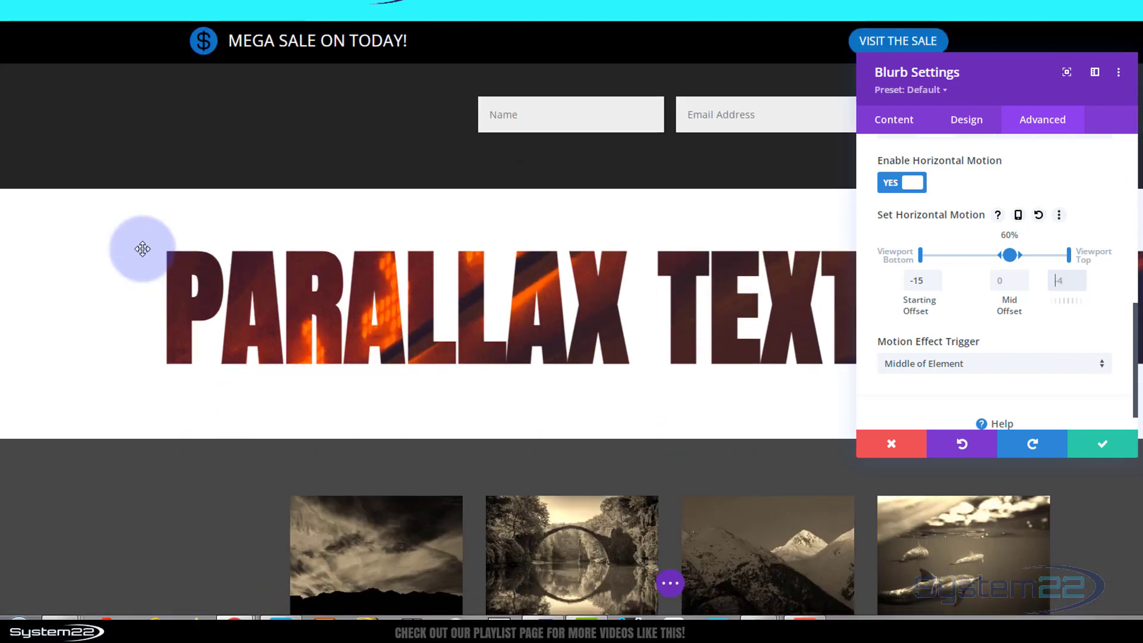
scroll(142, 249, "up", 6)
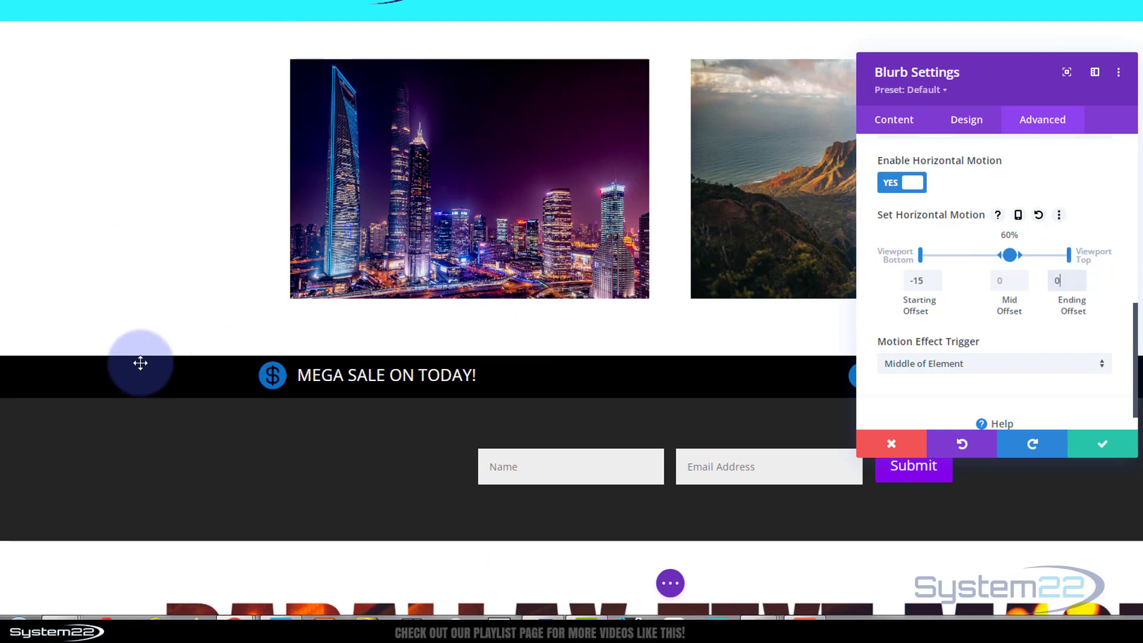
Preview the blurb's horizontal motion along the page and save the blurb settings
scroll(141, 353, "down", 3)
scroll(141, 353, "down", 4)
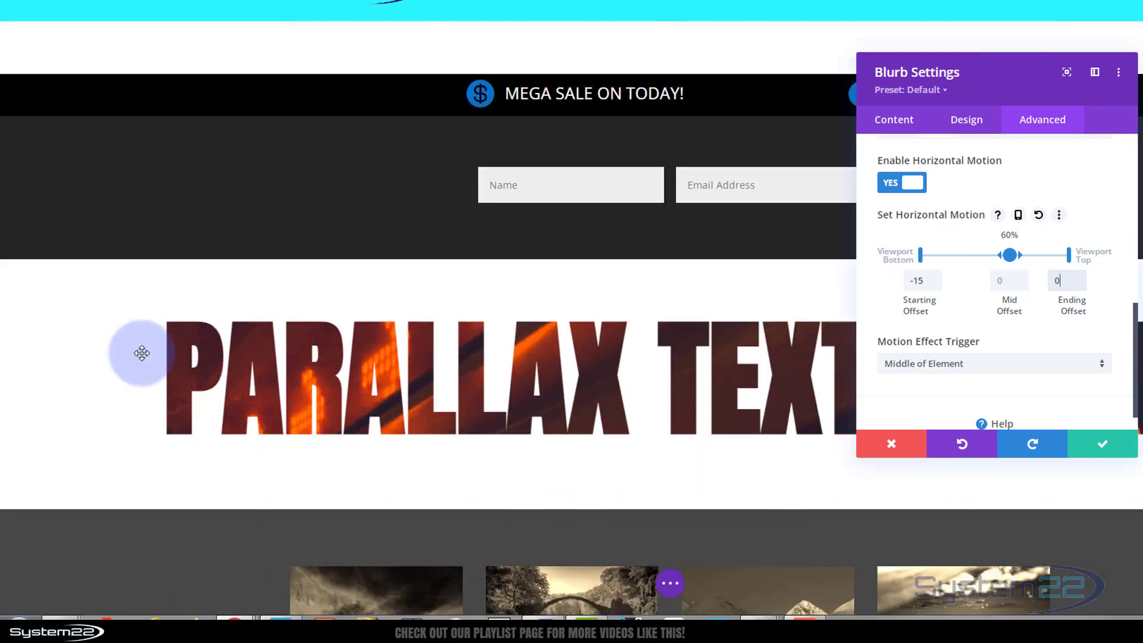
scroll(141, 353, "up", 10)
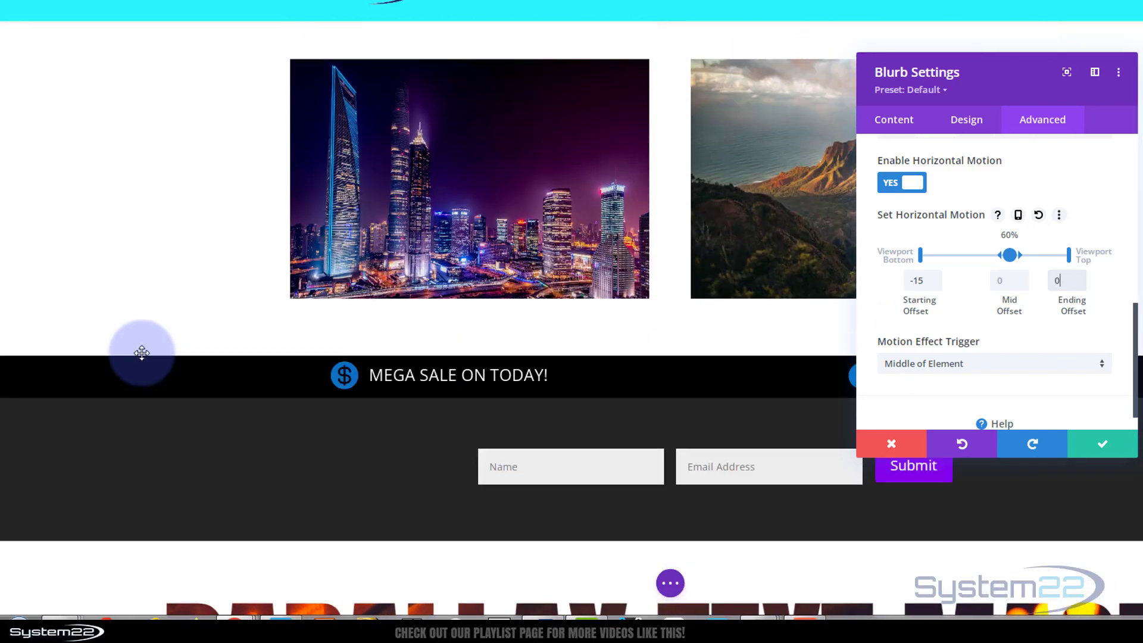
scroll(142, 353, "down", 6)
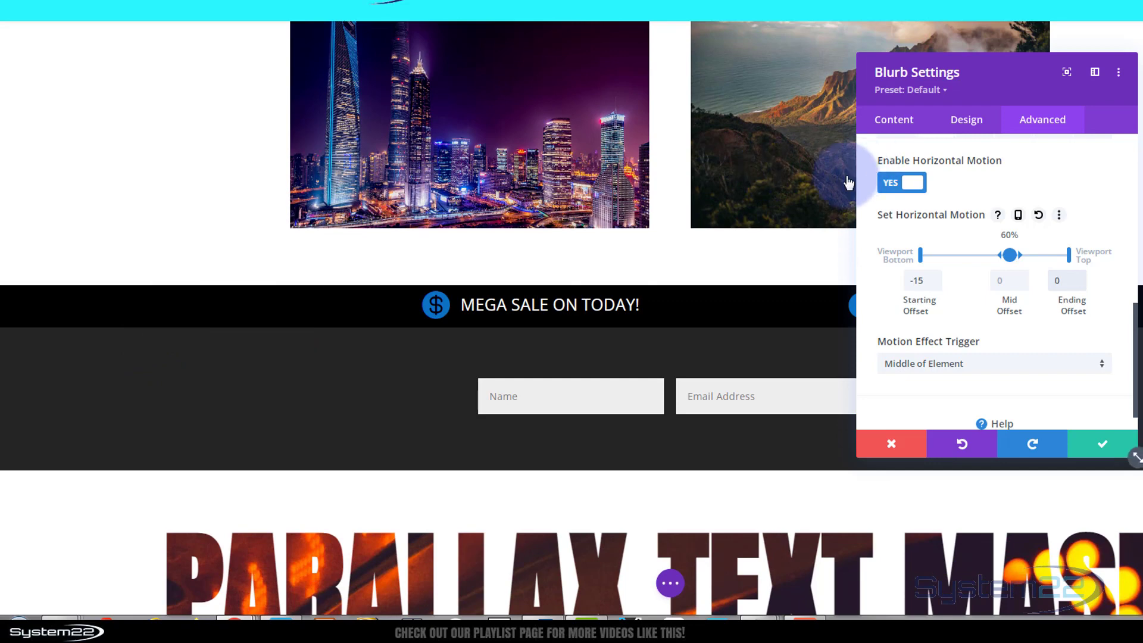
left_click(1102, 449)
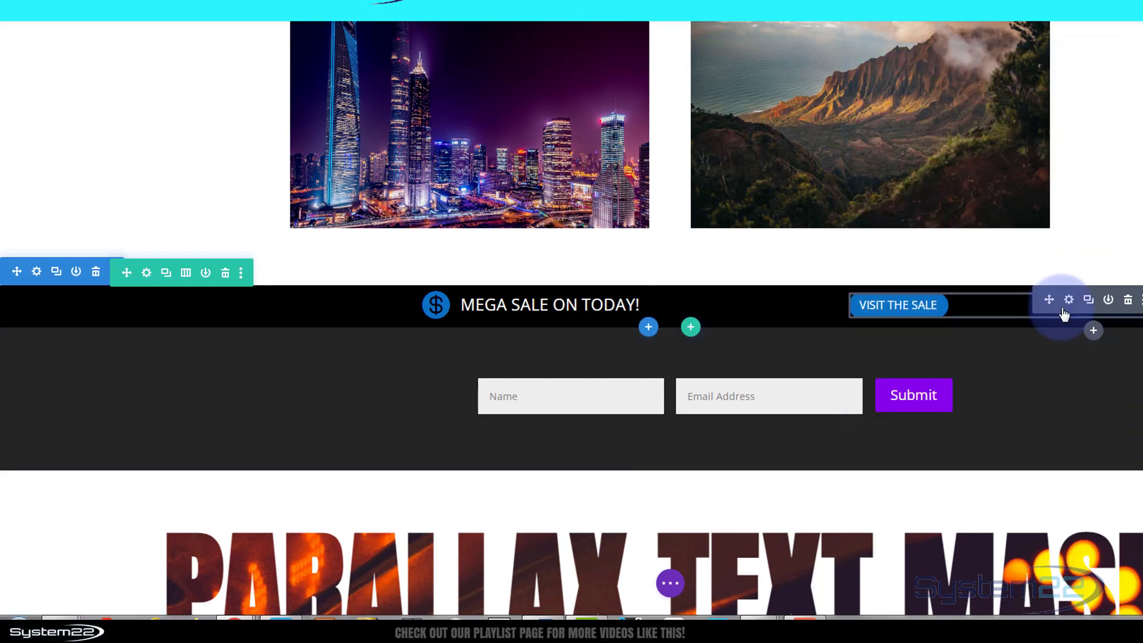
Open the Visit the Sale button's settings, move the dialog clear of the button, and enable horizontal motion in its scroll effects
left_click(1070, 301)
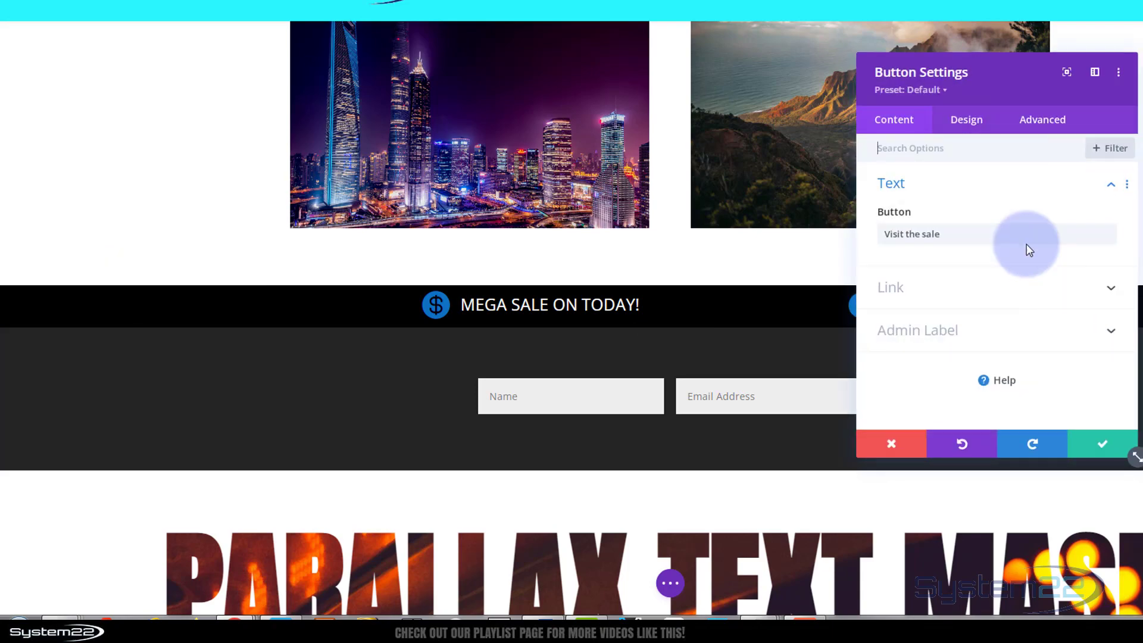
left_click_drag(1024, 83, 491, 70)
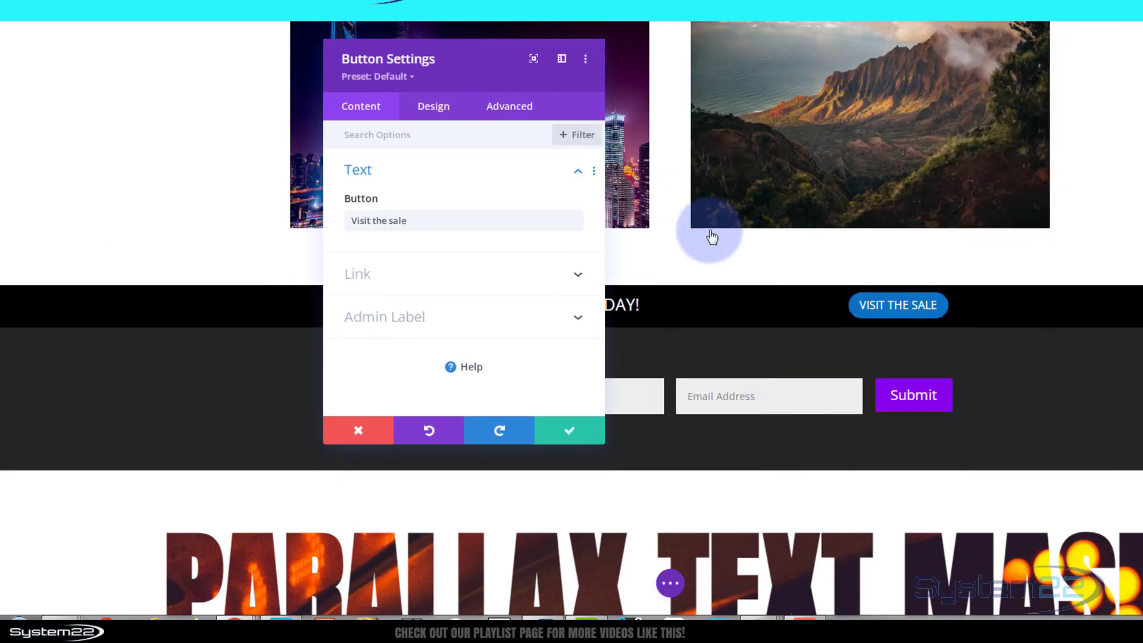
scroll(712, 237, "up", 3)
scroll(712, 237, "up", 3)
scroll(709, 229, "down", 1)
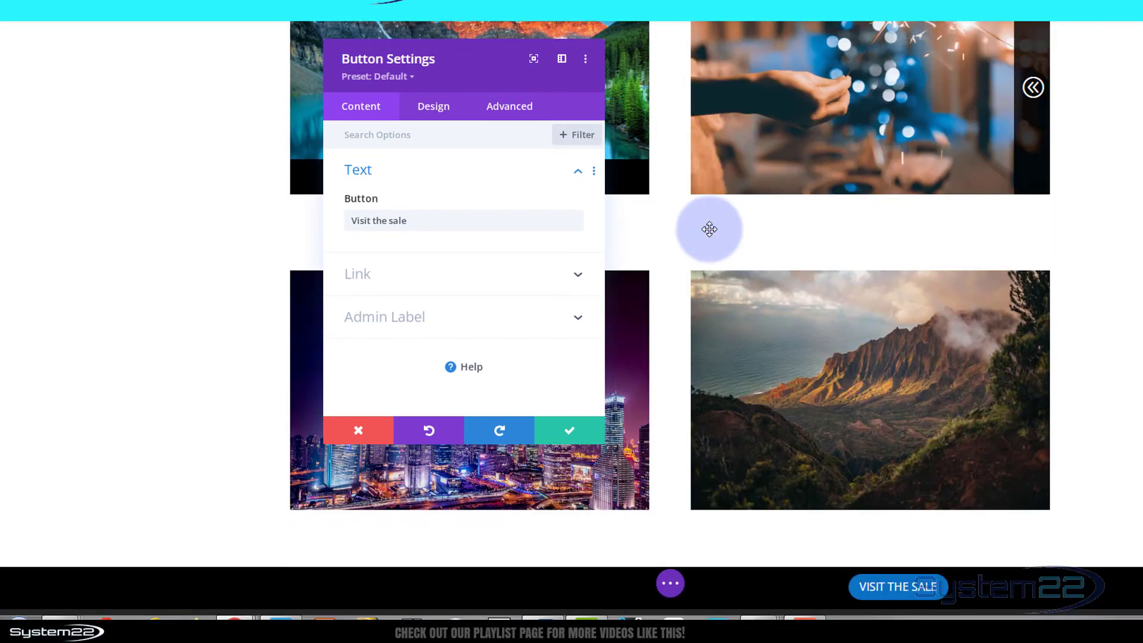
left_click(509, 113)
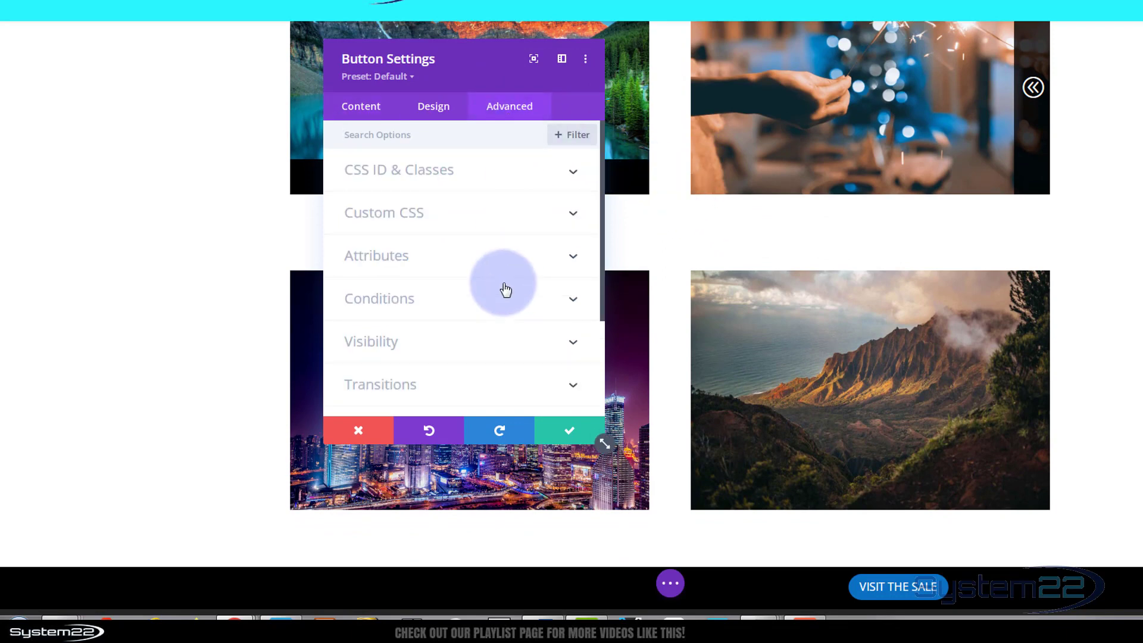
scroll(506, 288, "down", 3)
left_click(481, 329)
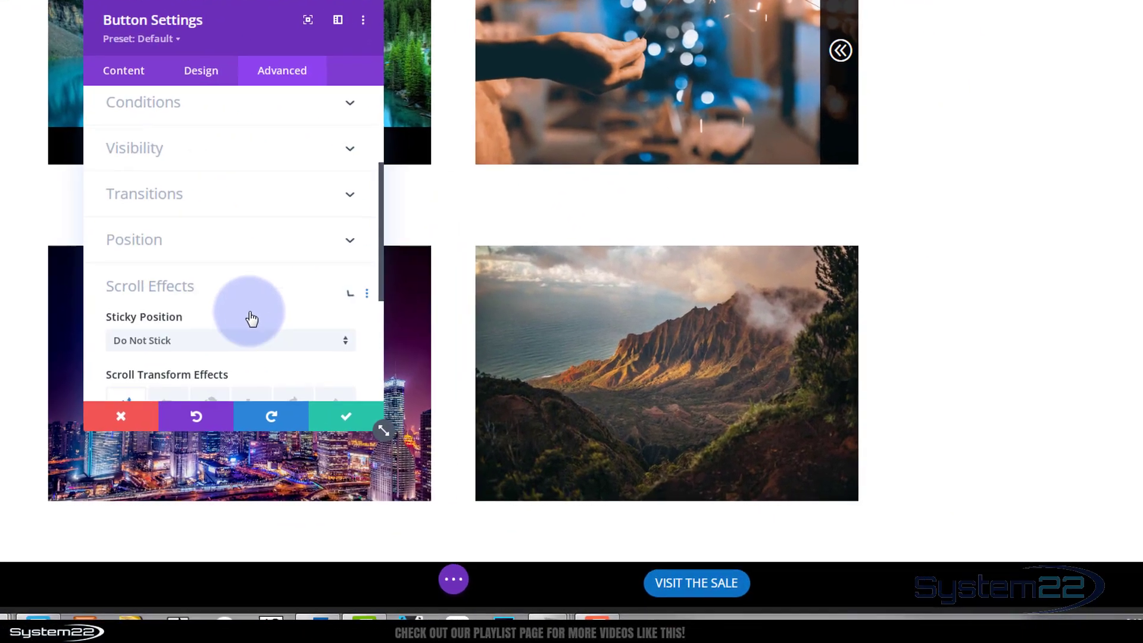
scroll(251, 319, "down", 3)
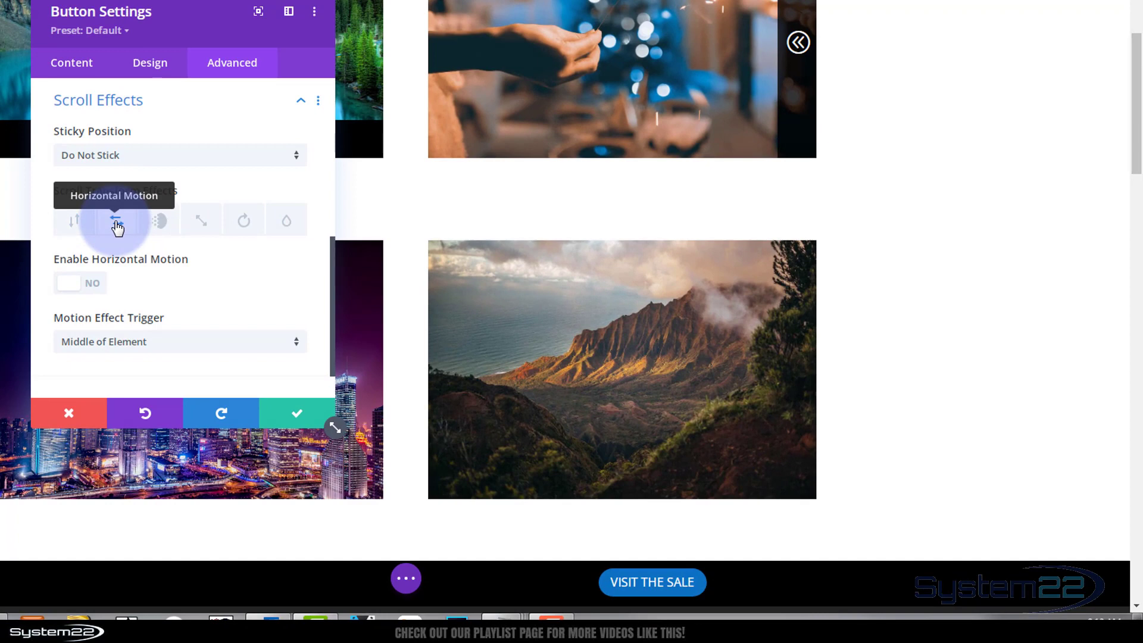
left_click(87, 288)
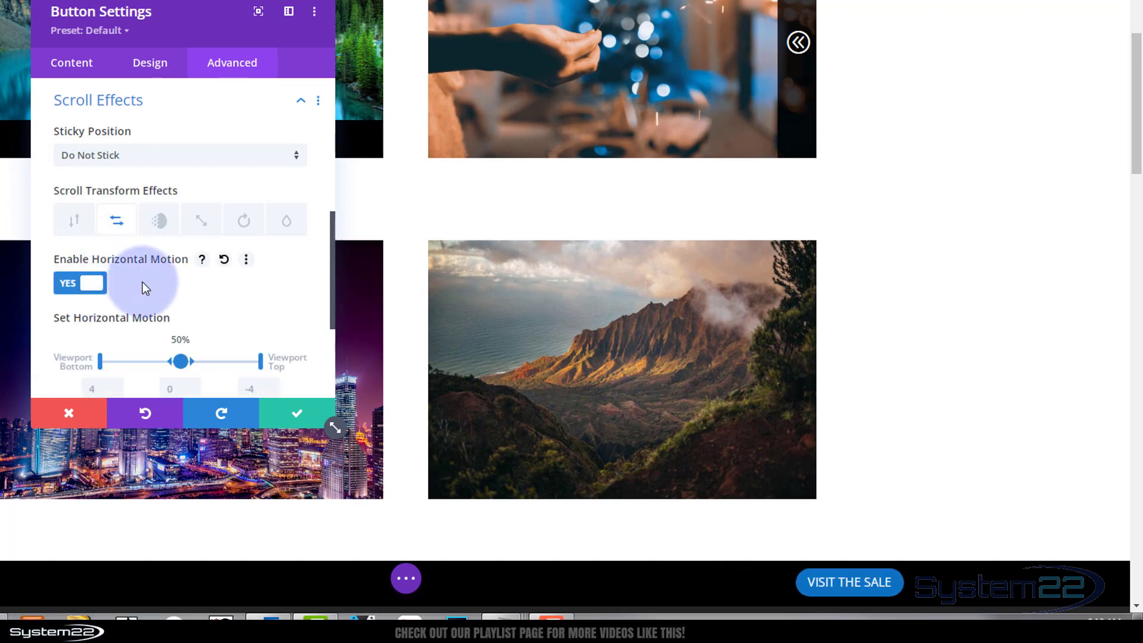
Set the button's horizontal motion to starting offset 10, midpoint 60% and ending offset 0, and preview it down to the footer
scroll(143, 286, "down", 2)
scroll(143, 285, "down", 1)
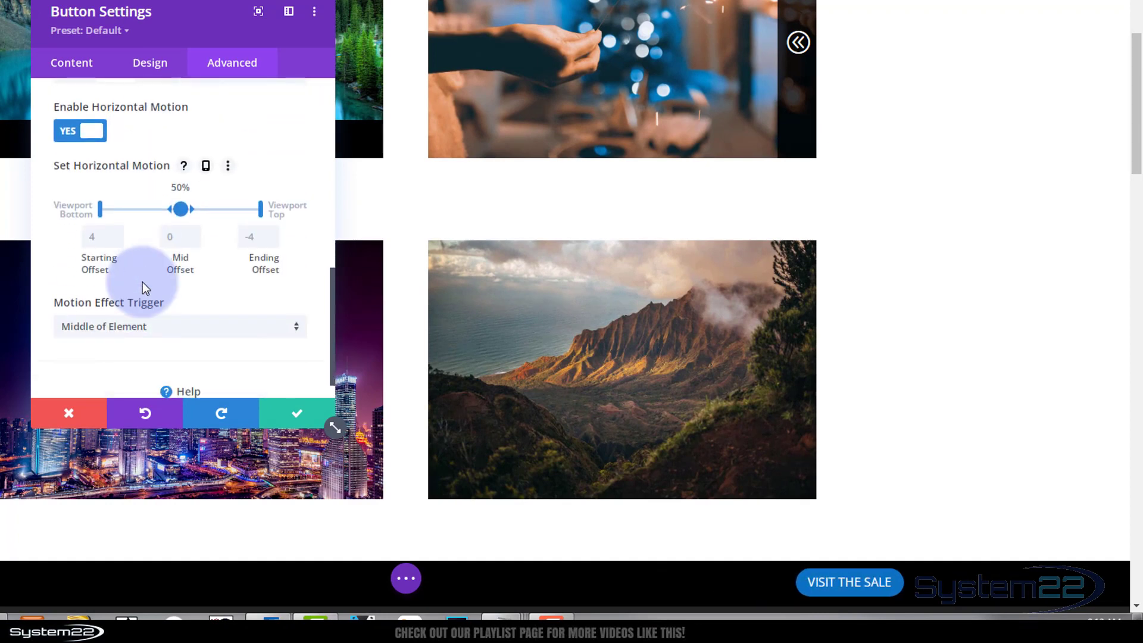
left_click(91, 237)
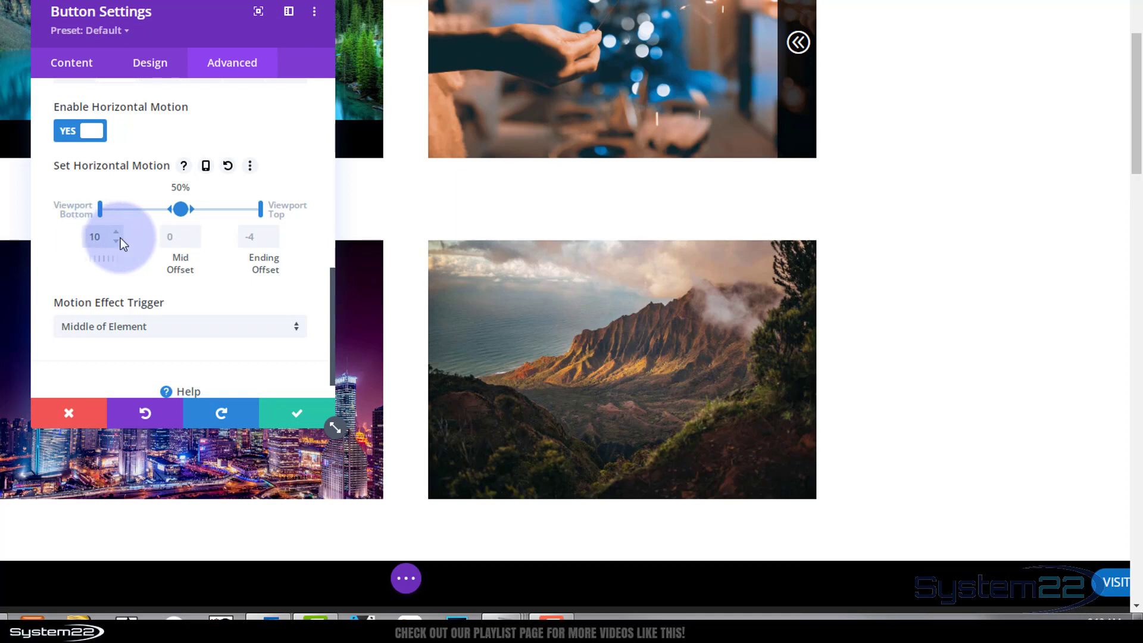
left_click_drag(180, 208, 190, 208)
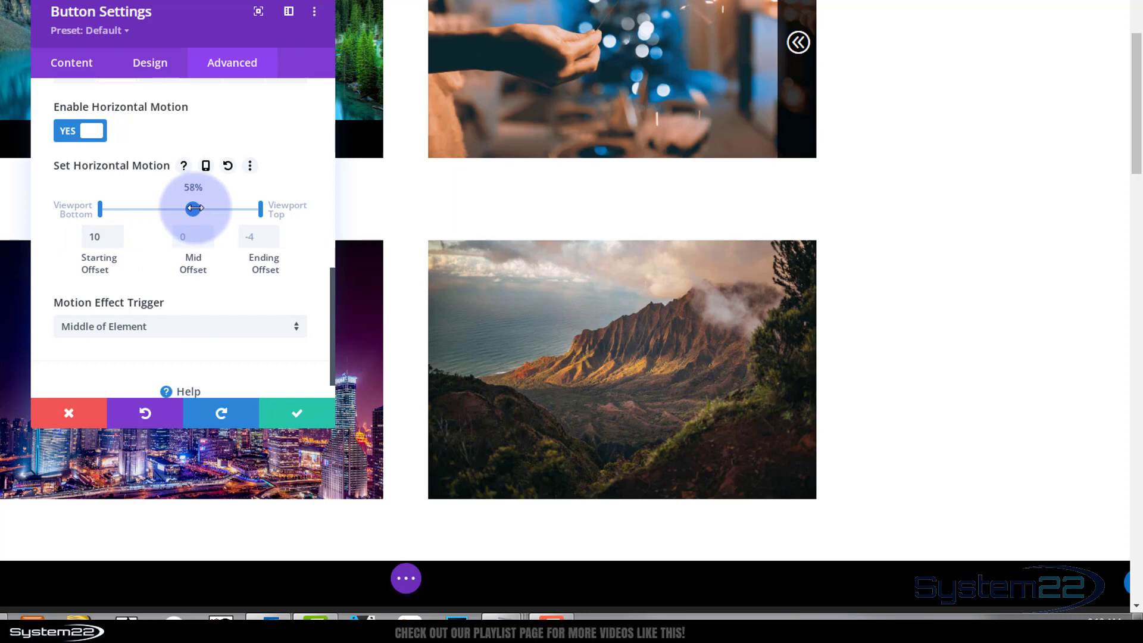
left_click(256, 238)
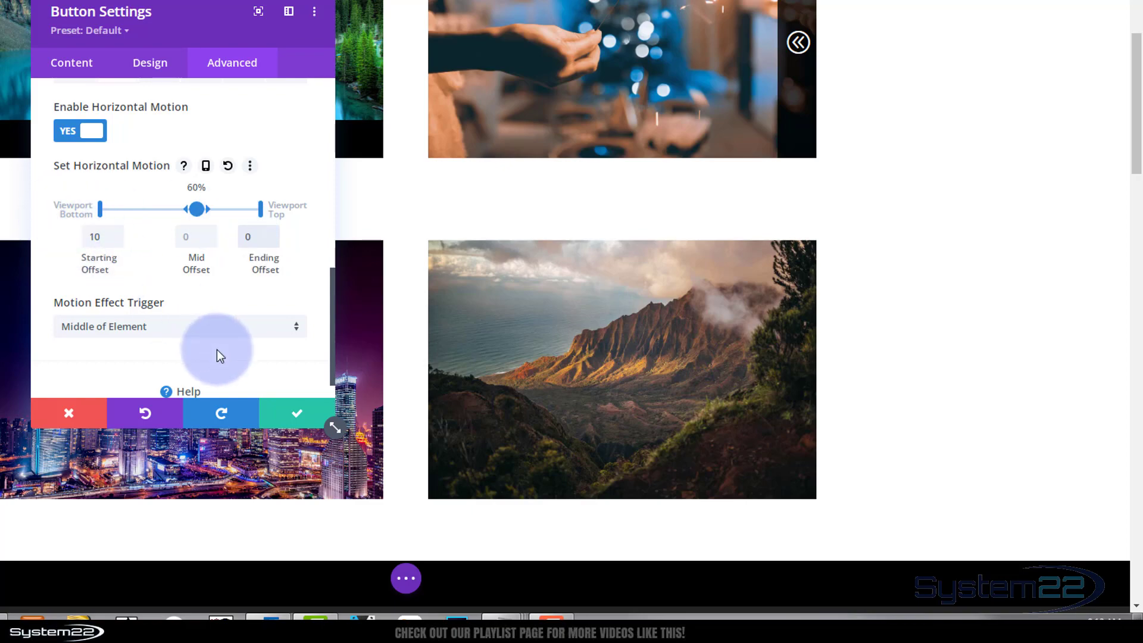
scroll(622, 298, "down", 4)
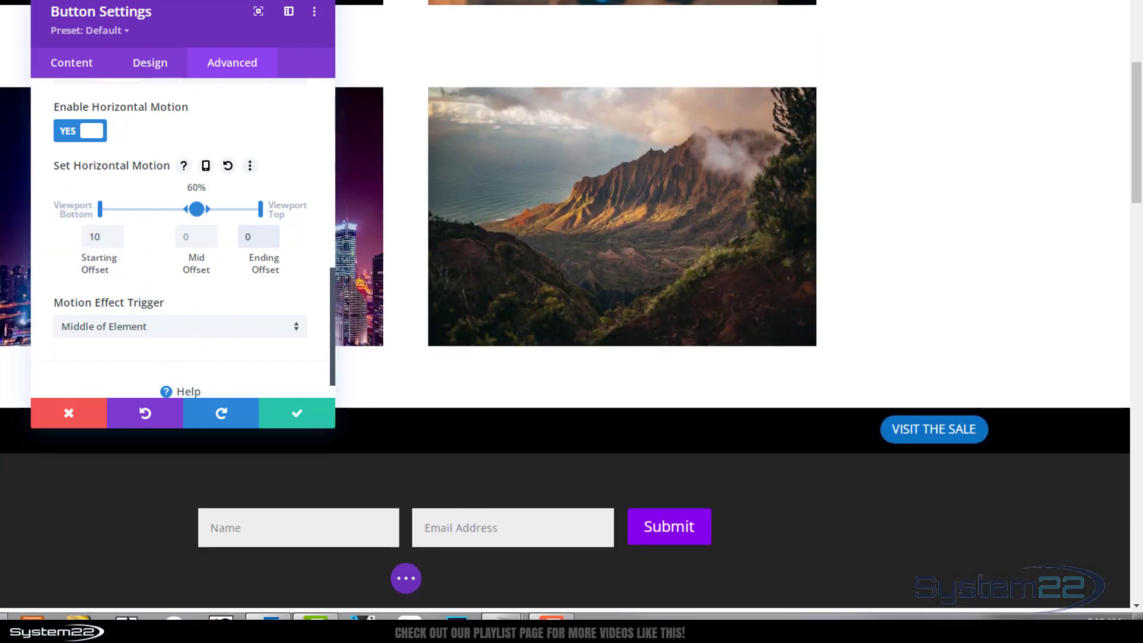
scroll(655, 298, "down", 6)
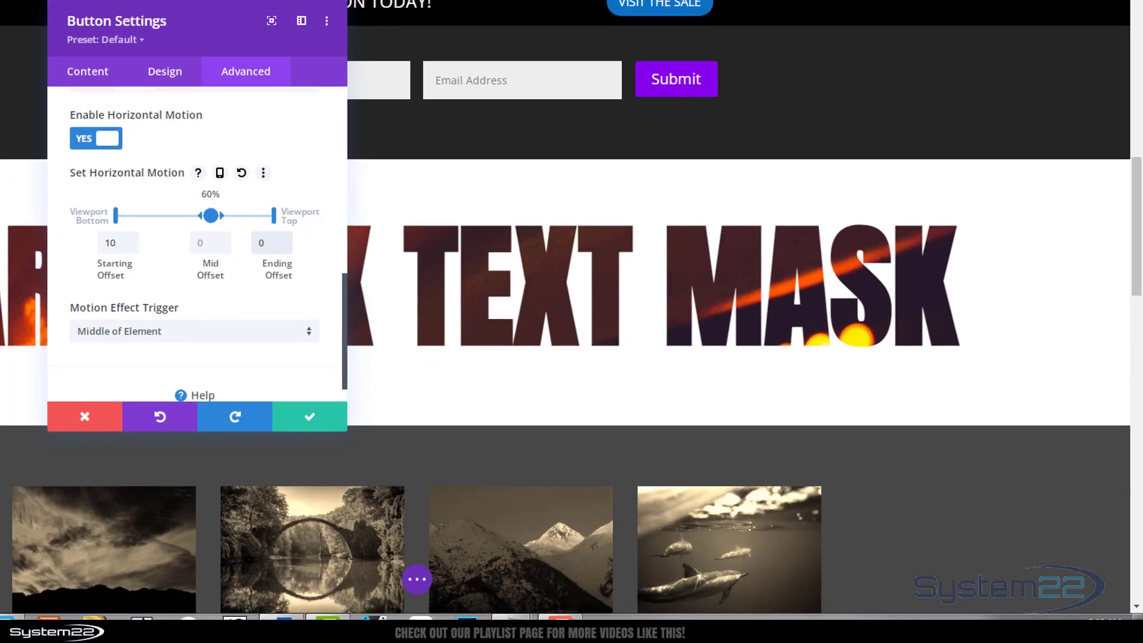
scroll(1, 309, "down", 3)
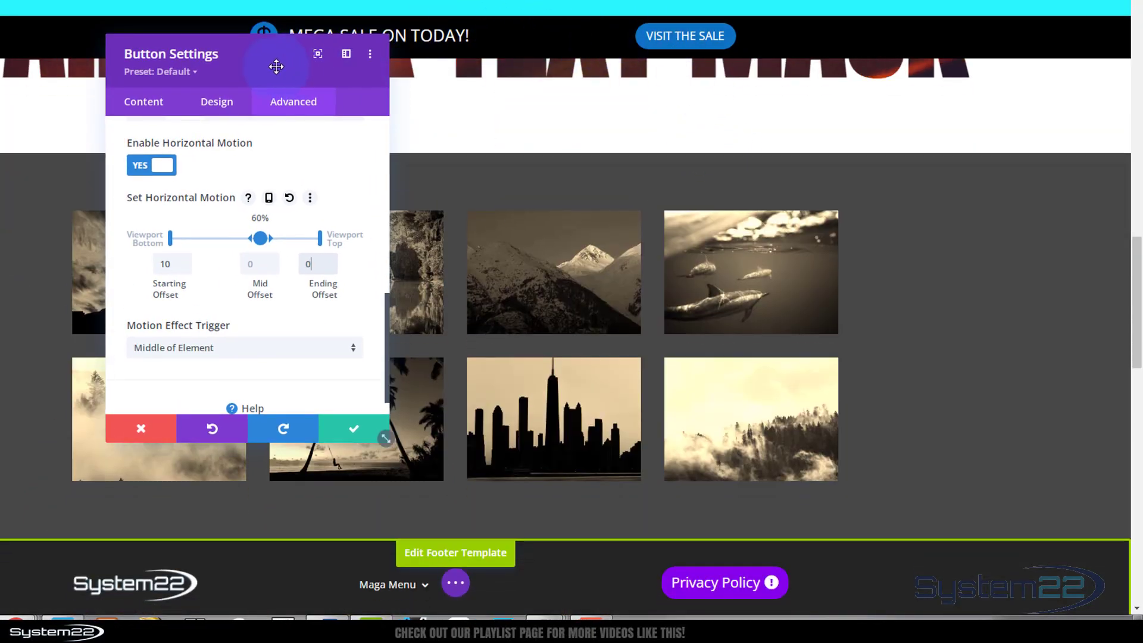
Move the button settings dialog clear of the banner and show the per-device options for its horizontal motion
left_click_drag(273, 56, 584, 168)
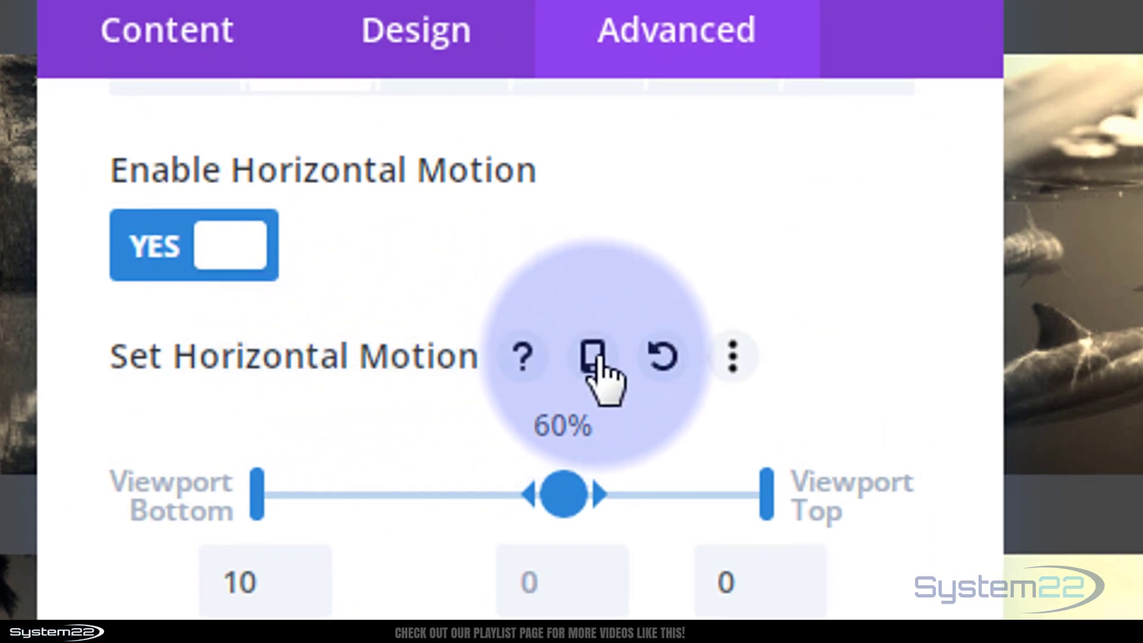
left_click(593, 359)
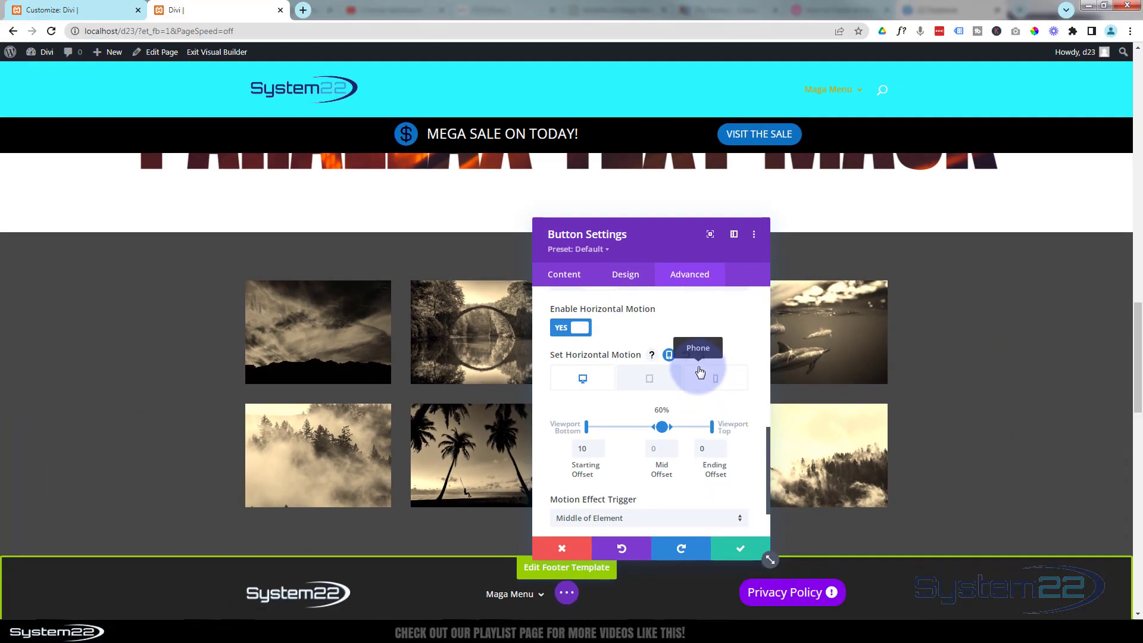
Save the button settings, save the page, and exit the Visual Builder to the live page
left_click(739, 546)
left_click(568, 589)
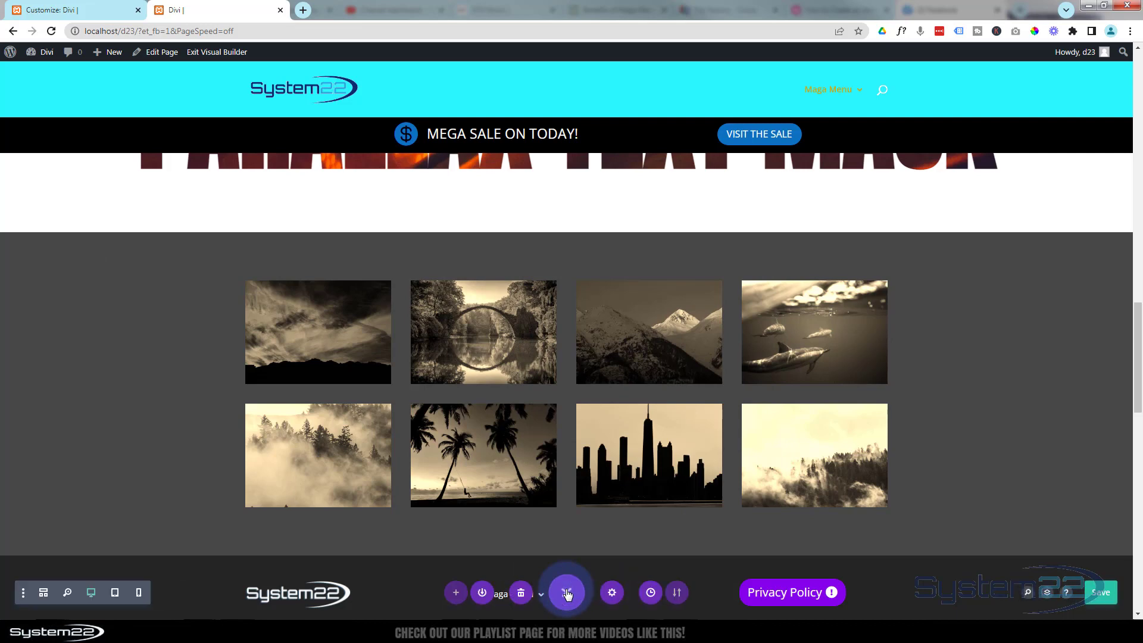
left_click(1099, 593)
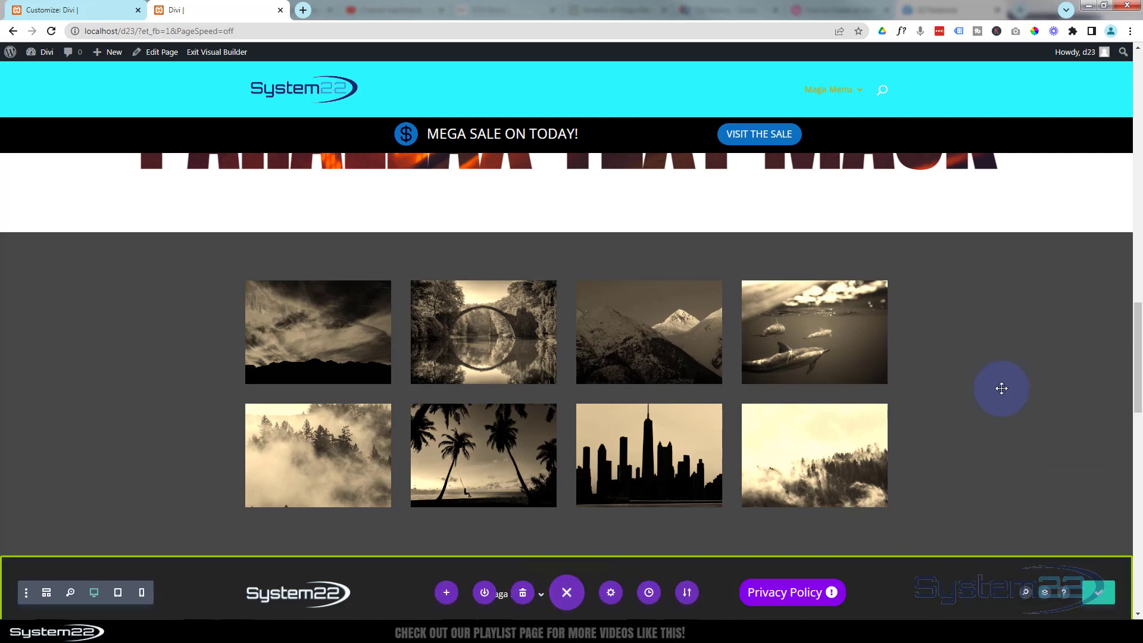
left_click(217, 52)
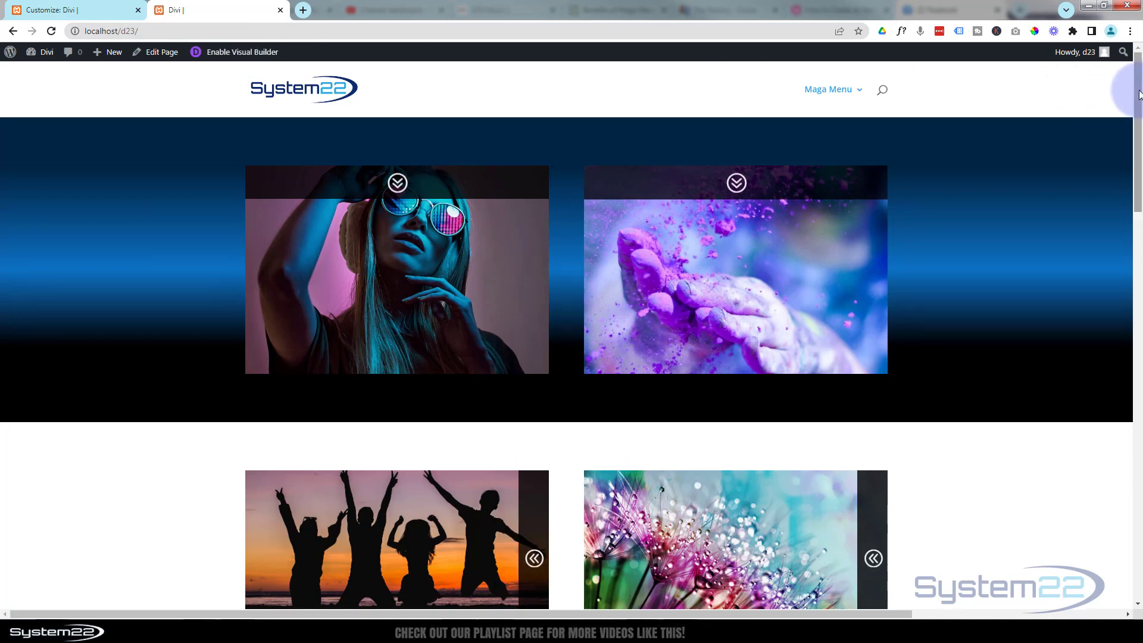
Examine on the live page how the sale banner's blurb and button slide in and how the banner sticks beneath the header
left_click_drag(1140, 114, 1139, 184)
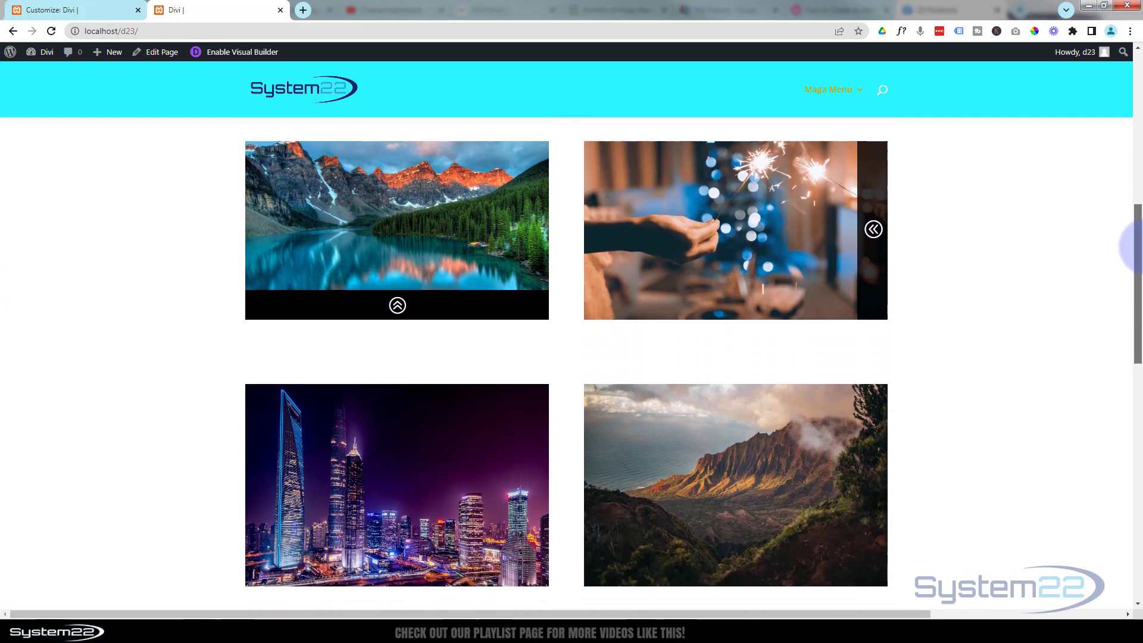
left_click_drag(1138, 244, 1134, 430)
scroll(955, 270, "up", 10)
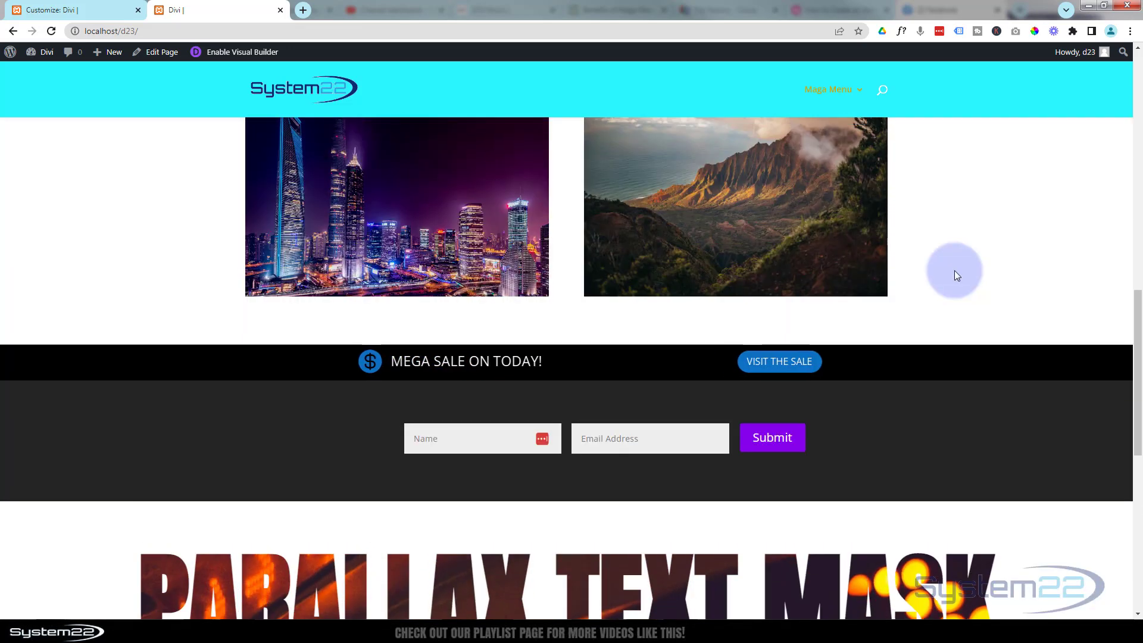
scroll(957, 272, "down", 9)
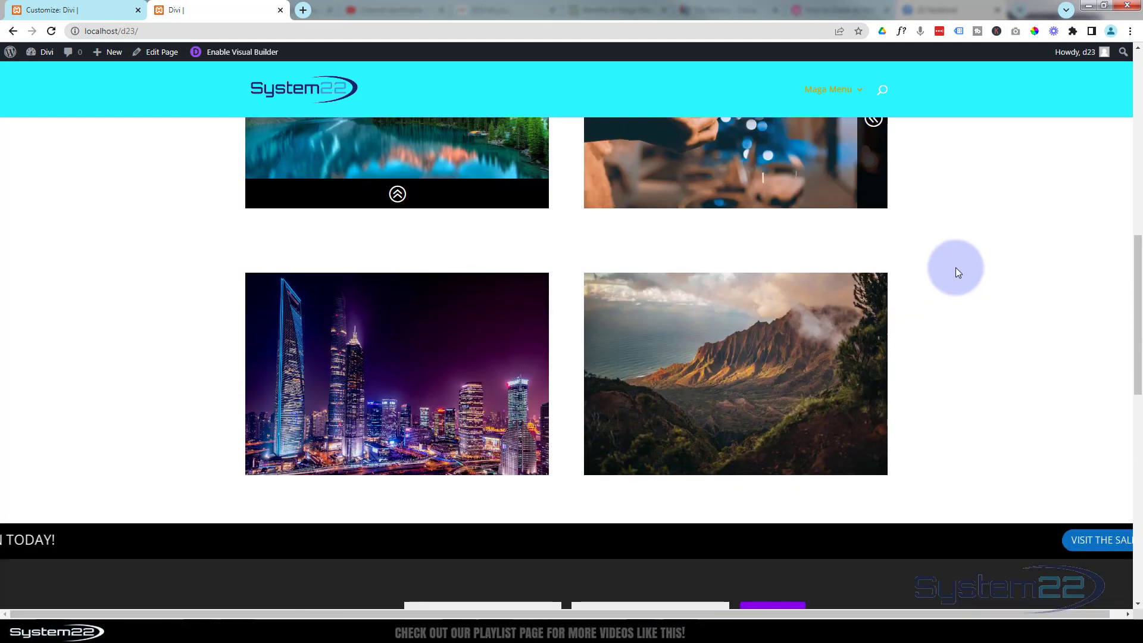
scroll(957, 272, "down", 1)
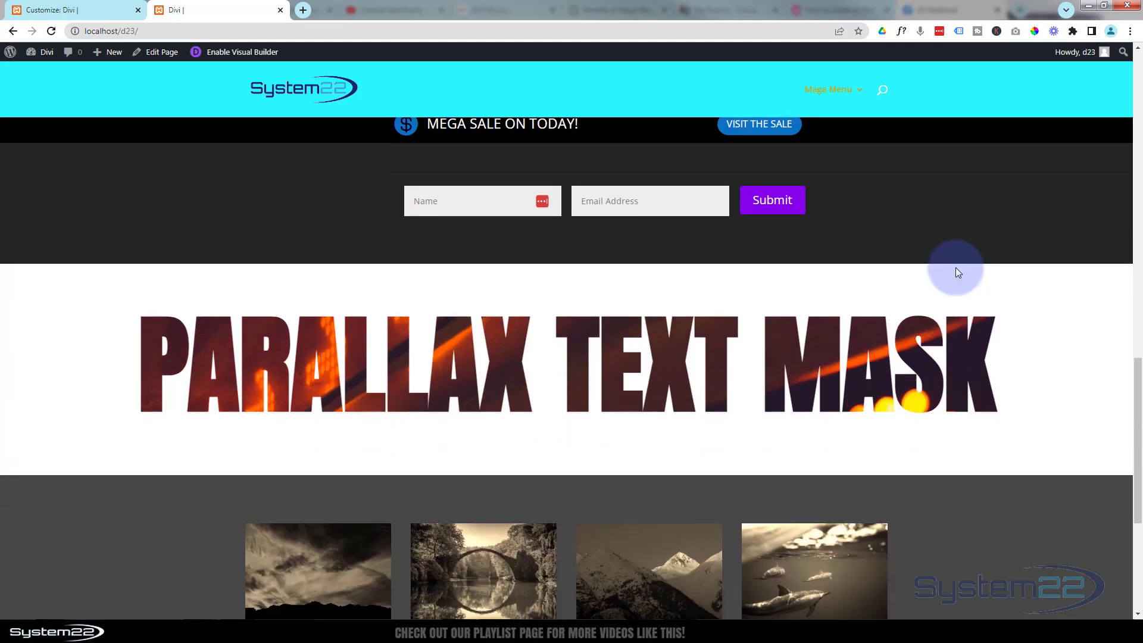
scroll(956, 274, "up", 5)
scroll(955, 273, "up", 3)
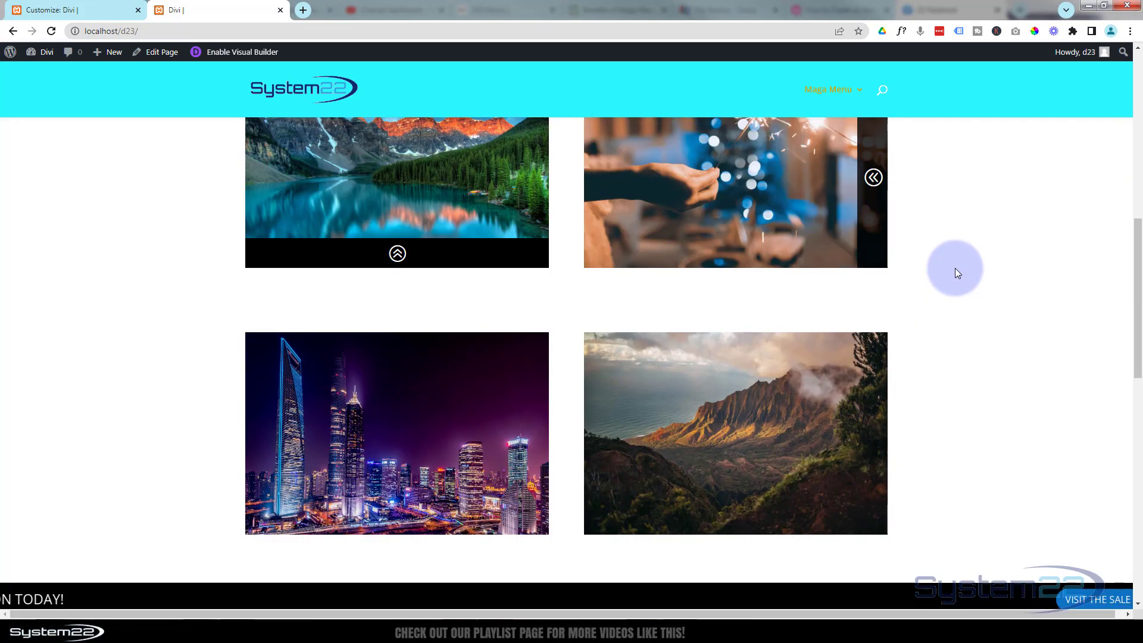
scroll(955, 265, "down", 4)
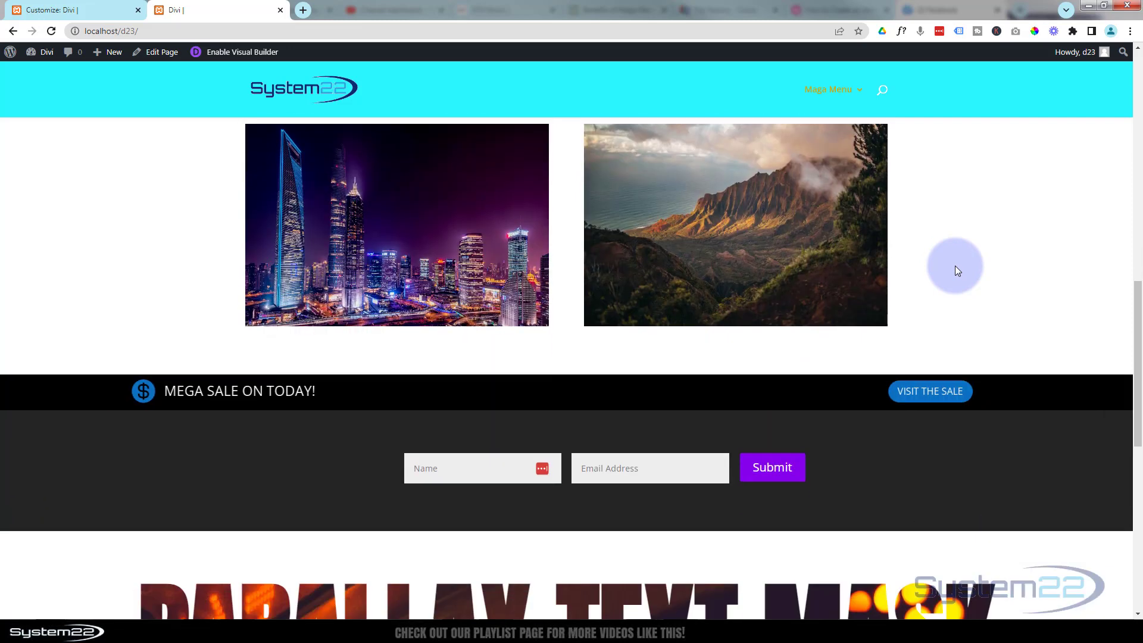
scroll(954, 266, "down", 2)
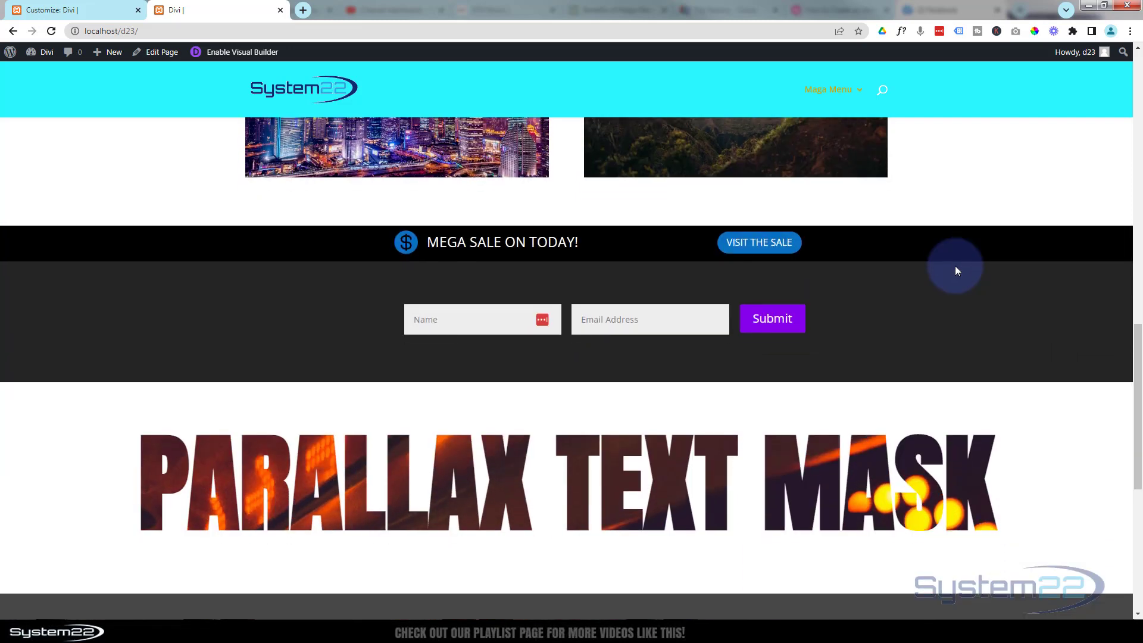
scroll(954, 270, "down", 4)
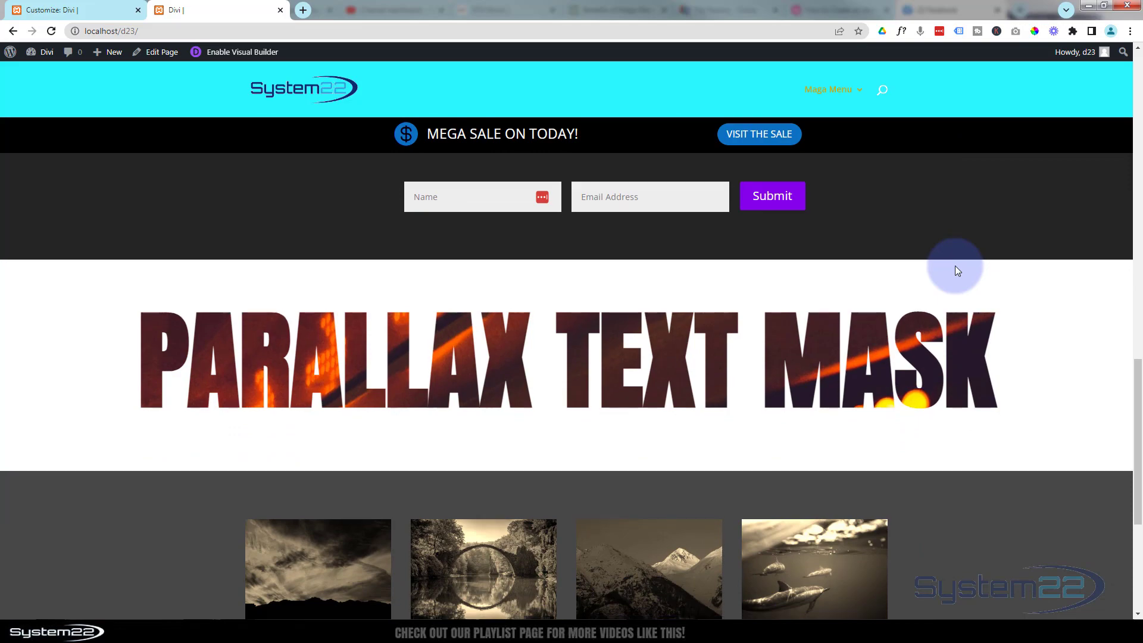
scroll(955, 267, "down", 3)
scroll(955, 266, "up", 5)
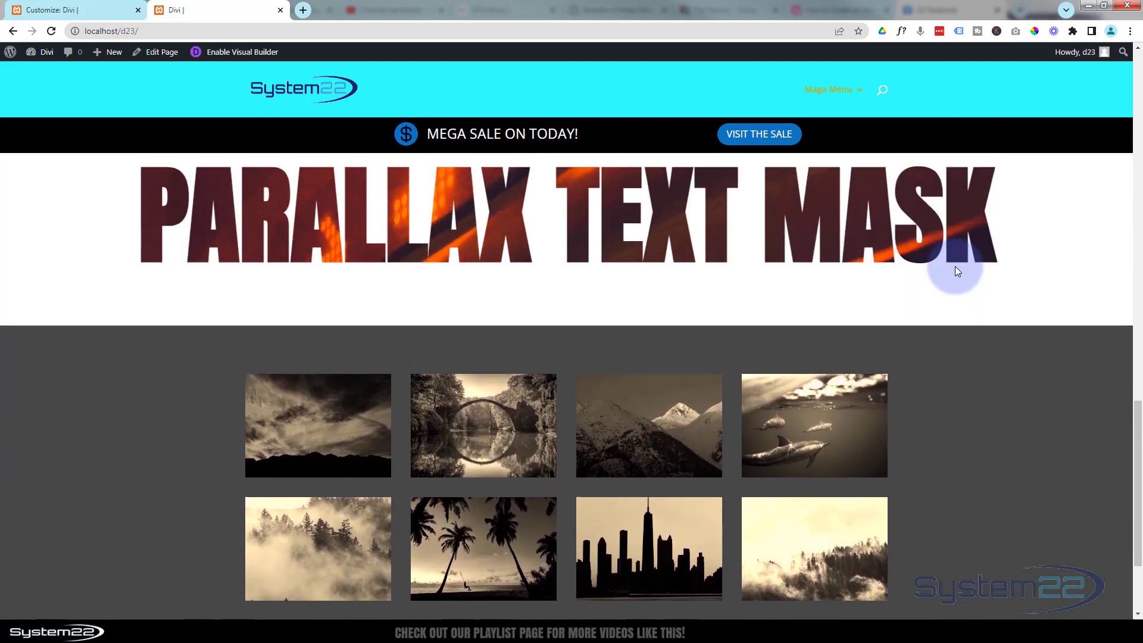
scroll(955, 266, "up", 9)
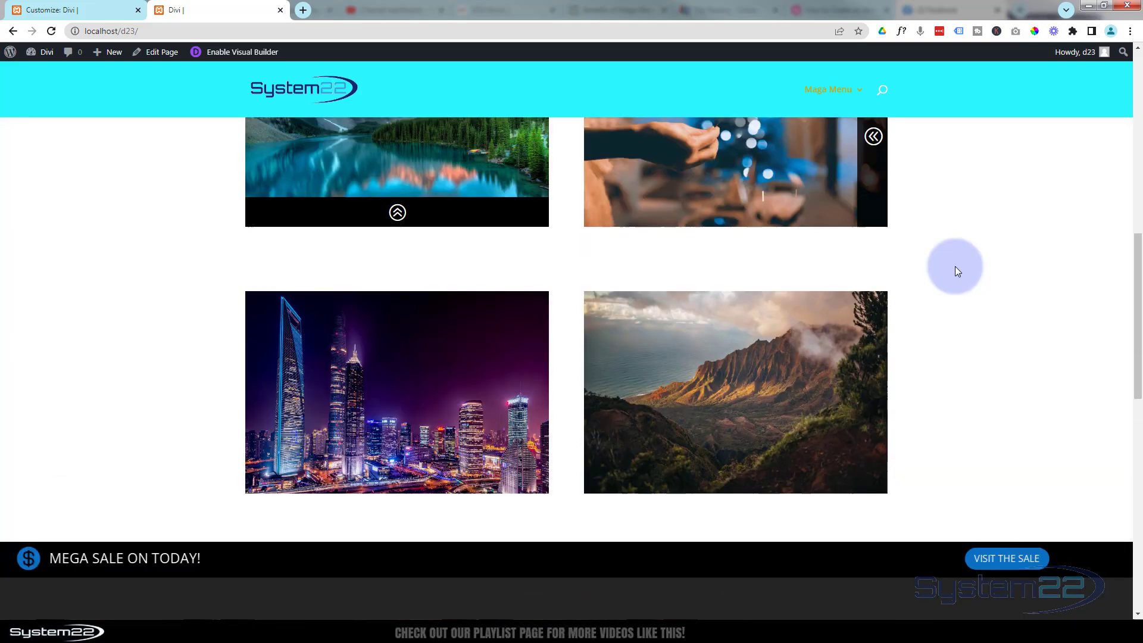
scroll(955, 266, "up", 3)
scroll(955, 265, "down", 7)
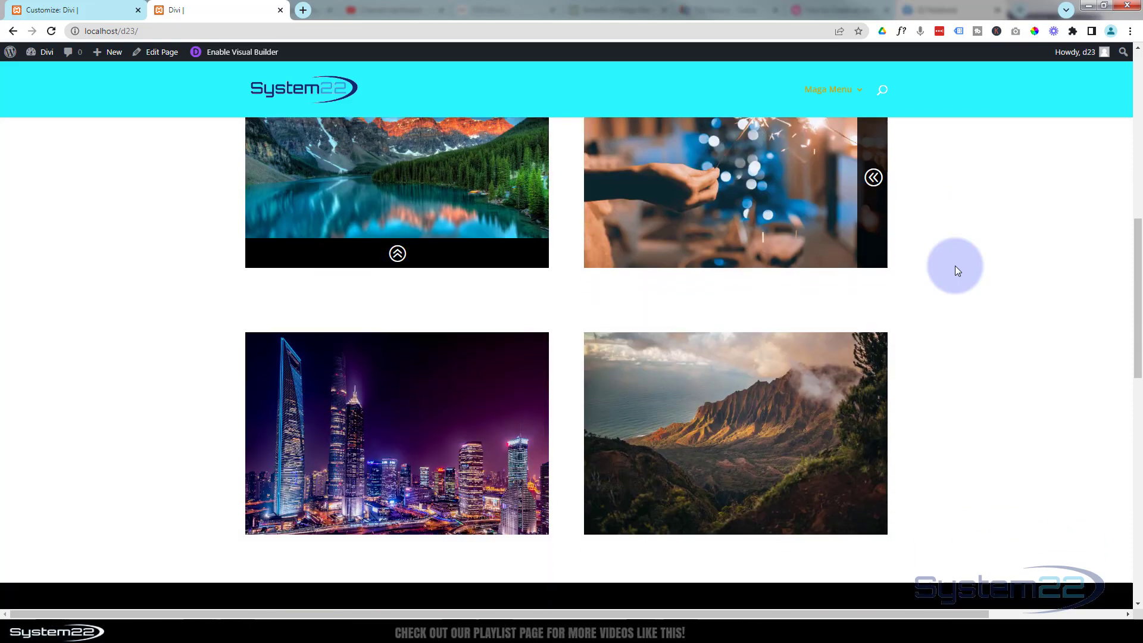
scroll(954, 265, "down", 3)
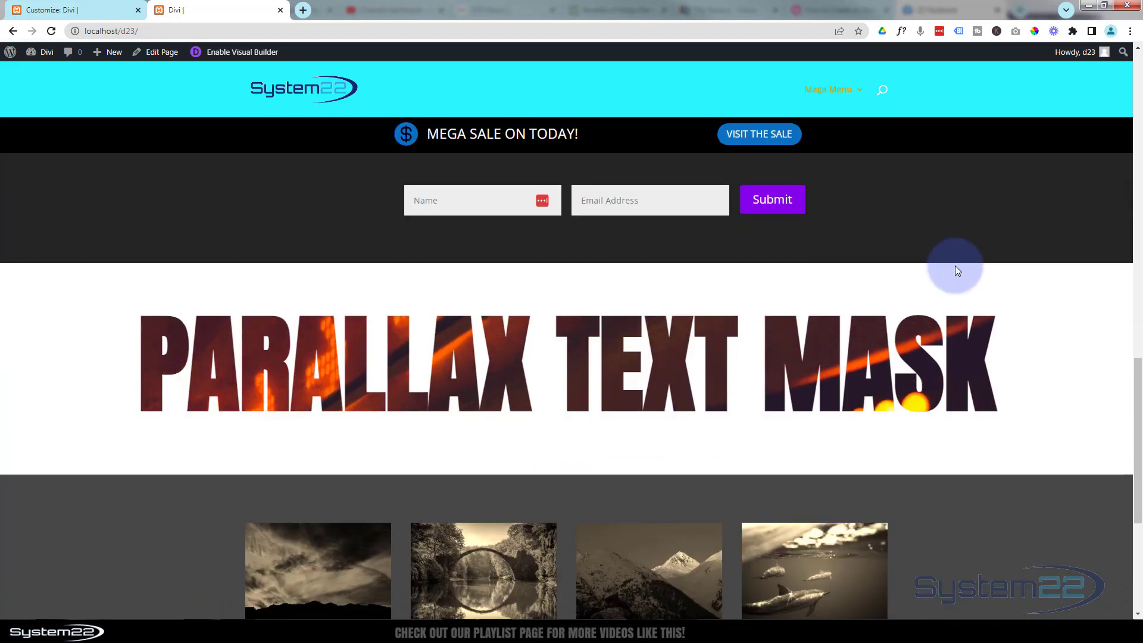
scroll(955, 266, "up", 9)
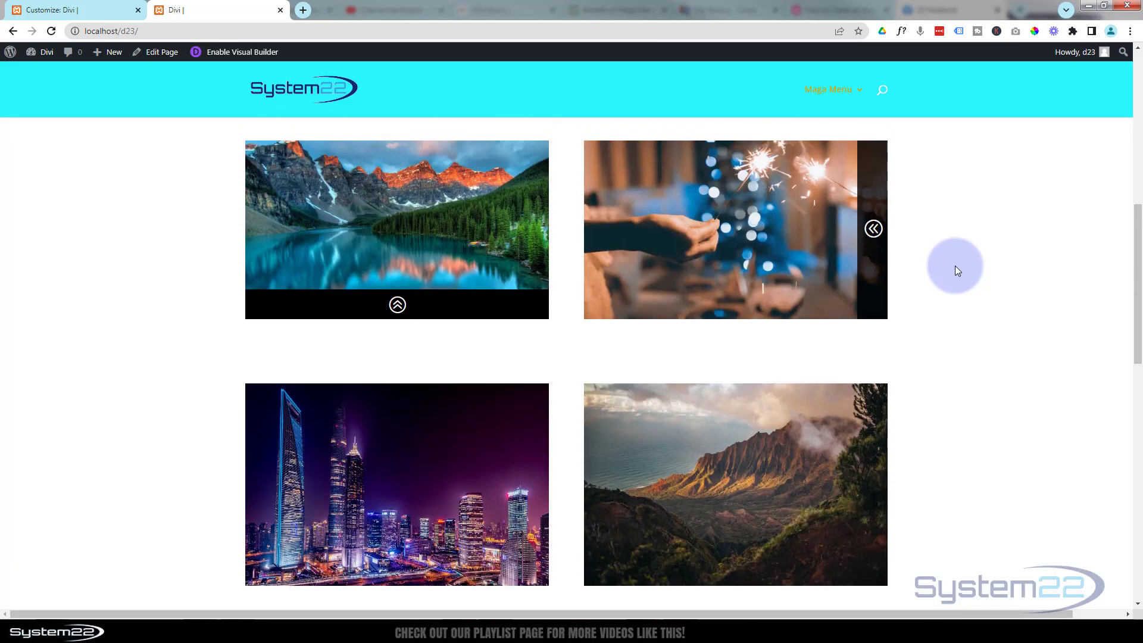
scroll(955, 271, "down", 7)
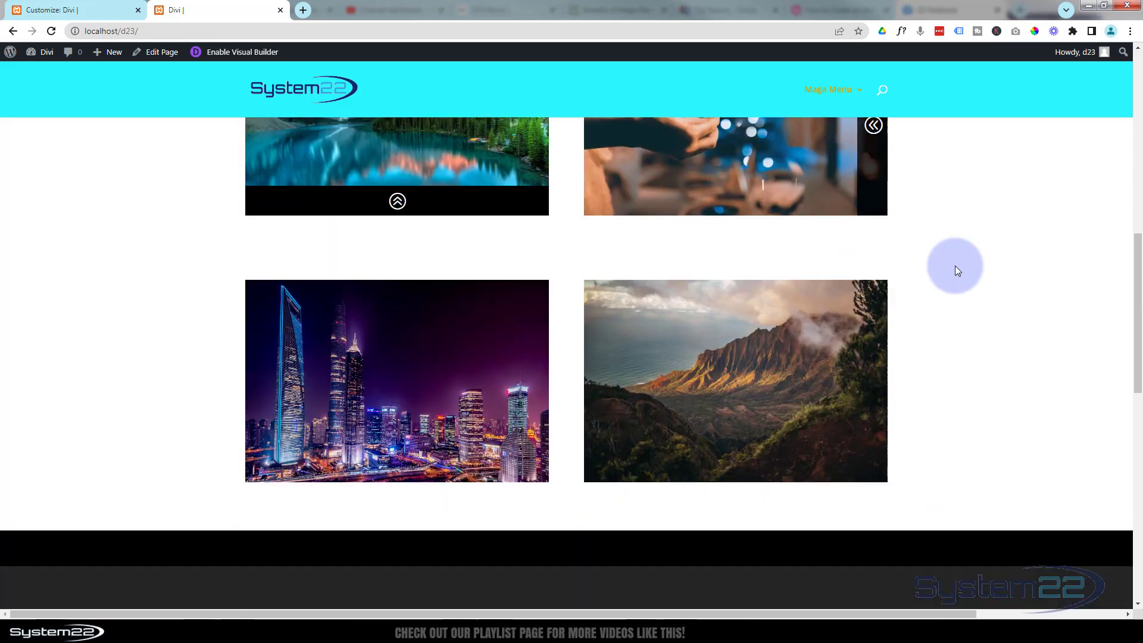
scroll(956, 271, "down", 4)
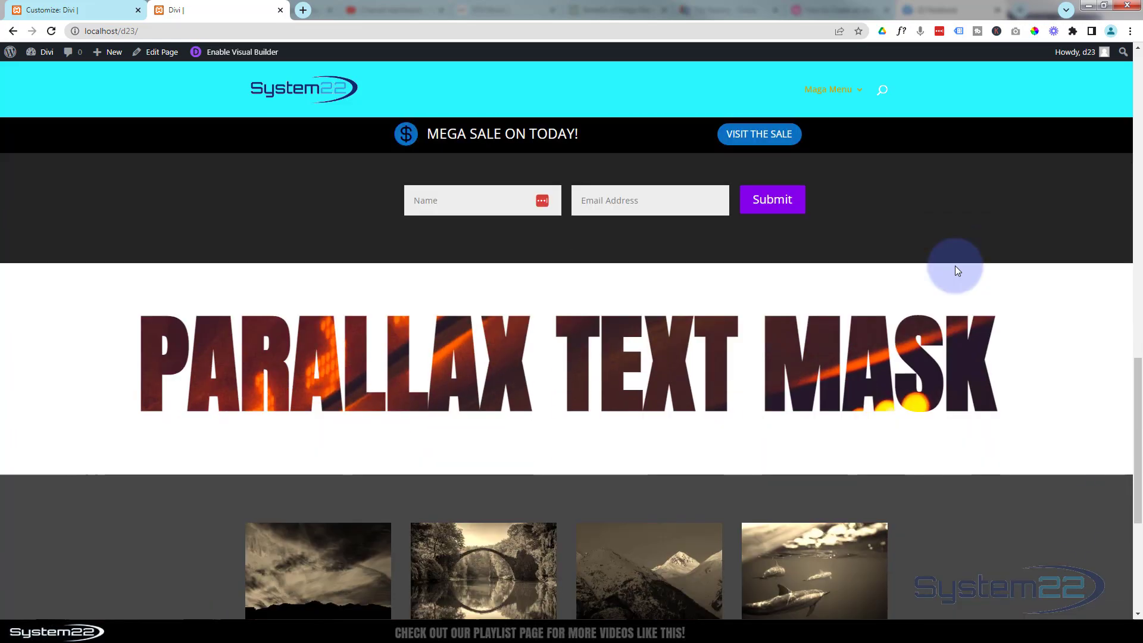
scroll(956, 271, "up", 6)
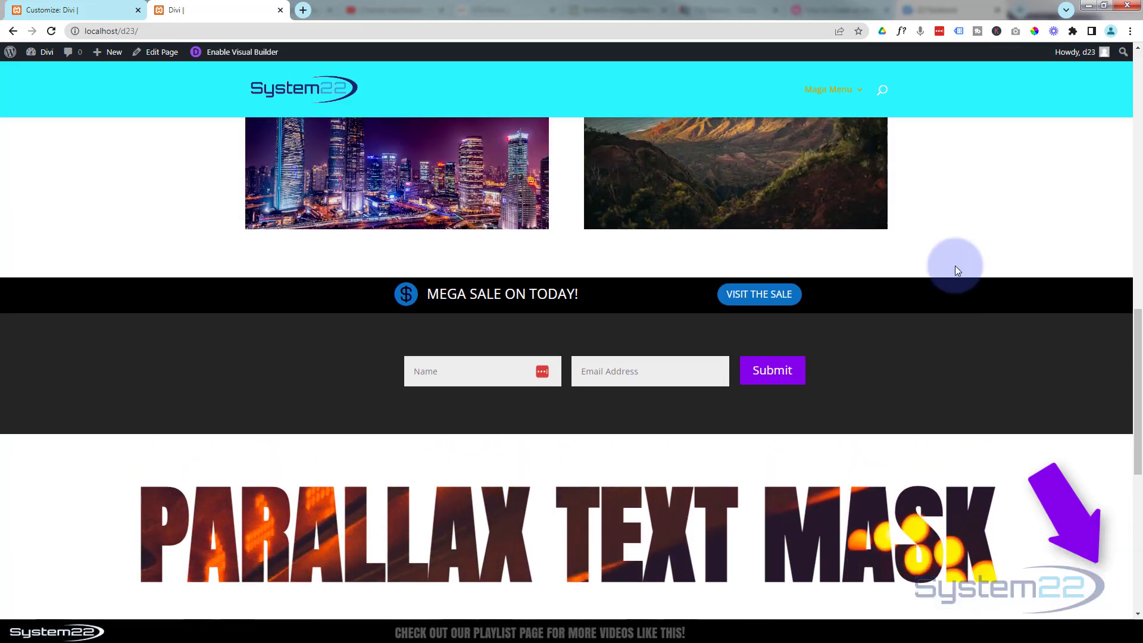
scroll(955, 265, "up", 5)
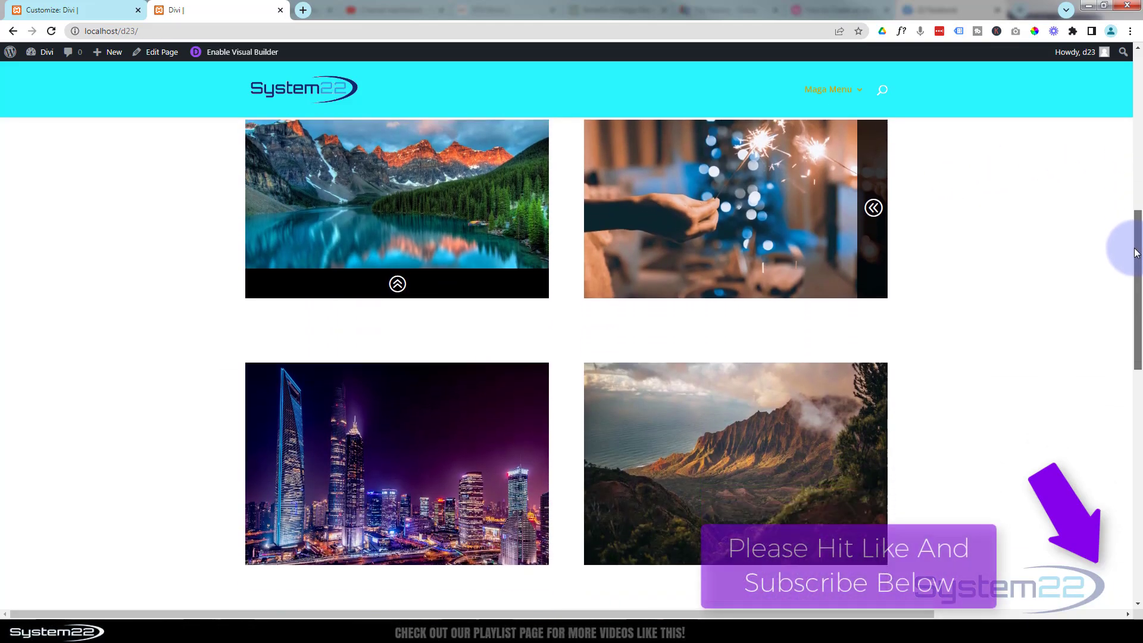
left_click_drag(1136, 253, 1130, 432)
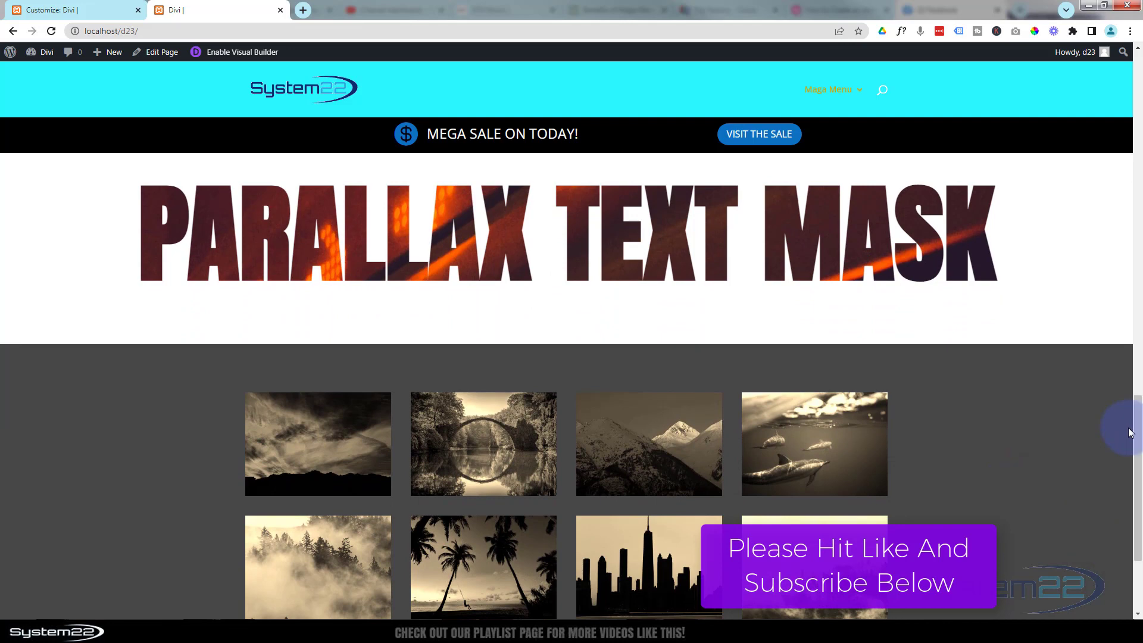